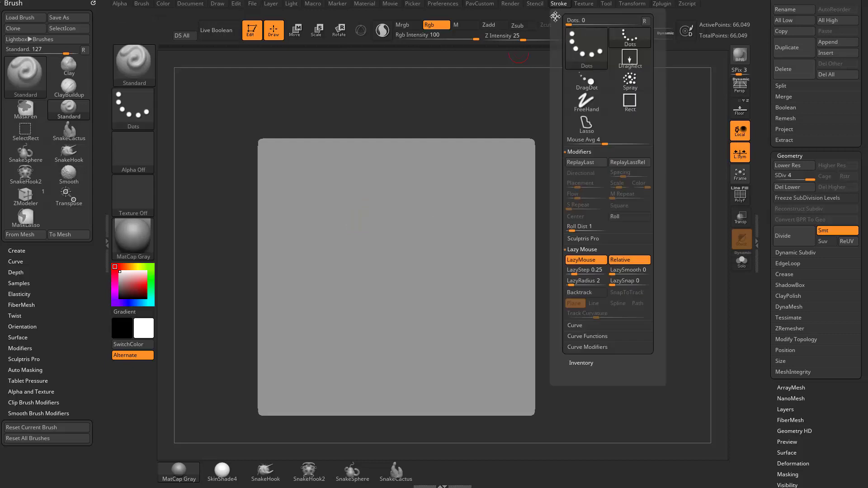
Dock the Stroke palette in the side tray and set LazyStep to about 2.25.
{"action": "mouse_move", "coordinate": [565, 13]}
{"action": "left_mouse_down"}
{"action": "mouse_move", "coordinate": [507, 32]}
{"action": "mouse_move", "coordinate": [58, 66]}
{"action": "left_mouse_up"}
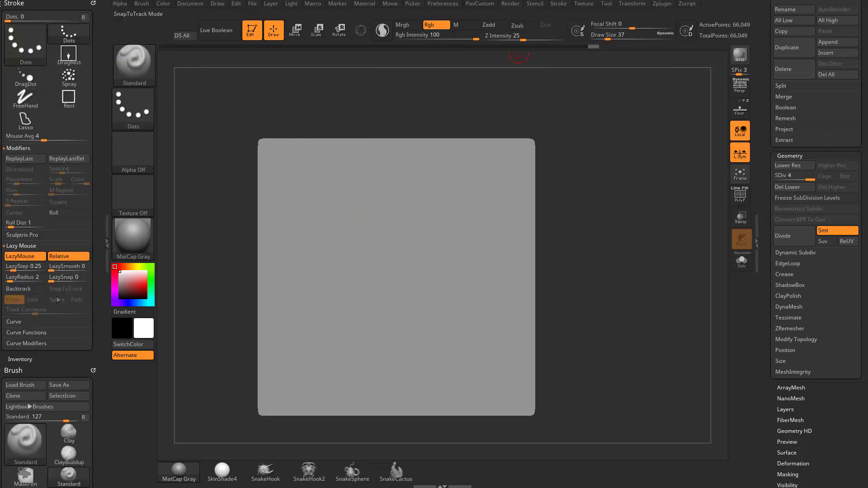
{"action": "left_click_drag", "start_coordinate": [17, 268], "coordinate": [25, 269]}
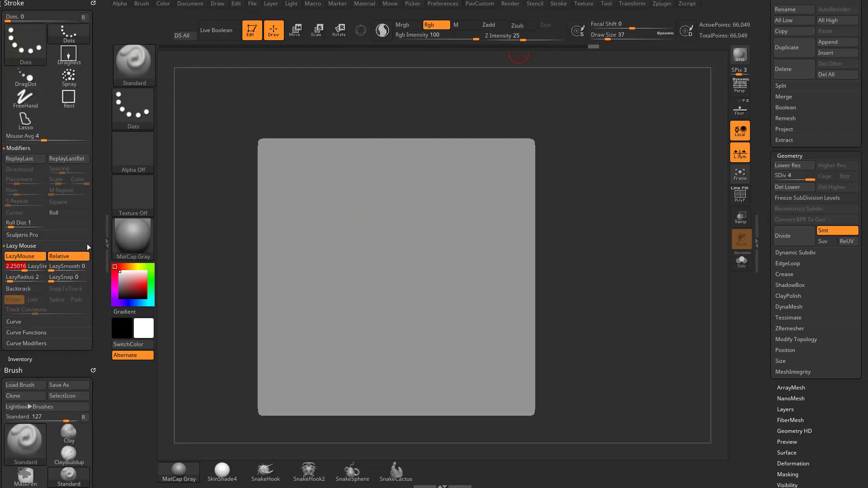
{"action": "key", "text": "ctrl+z"}
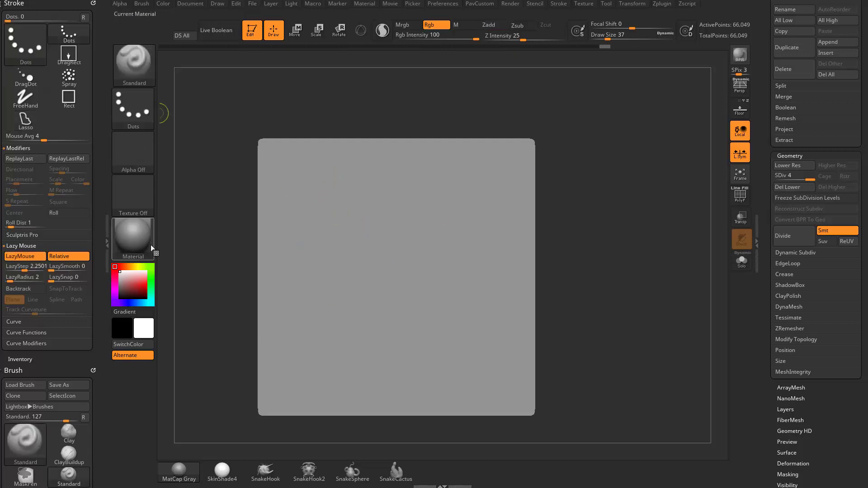
Choose a near-black colour and the star-shaped Alpha 10, paint a winding trial trail of spaced stars on the plane, and undo it.
{"action": "left_click_drag", "start_coordinate": [124, 289], "coordinate": [120, 294]}
{"action": "left_click", "coordinate": [140, 151]}
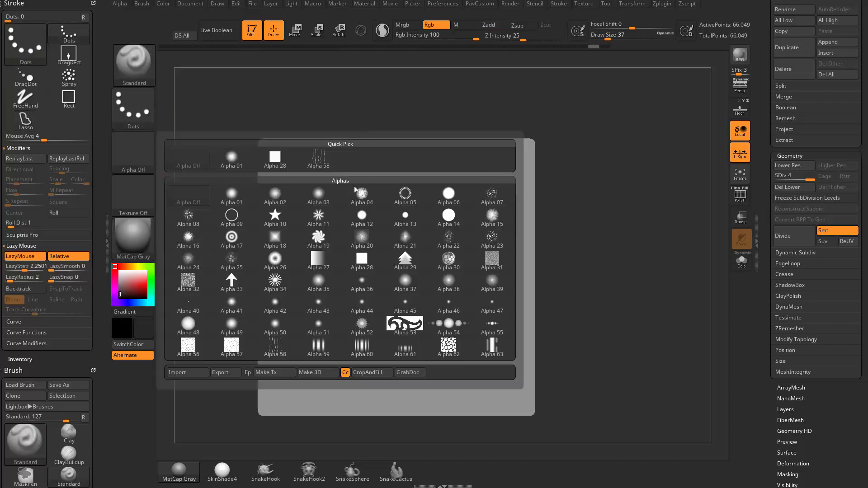
{"action": "left_click", "coordinate": [276, 216]}
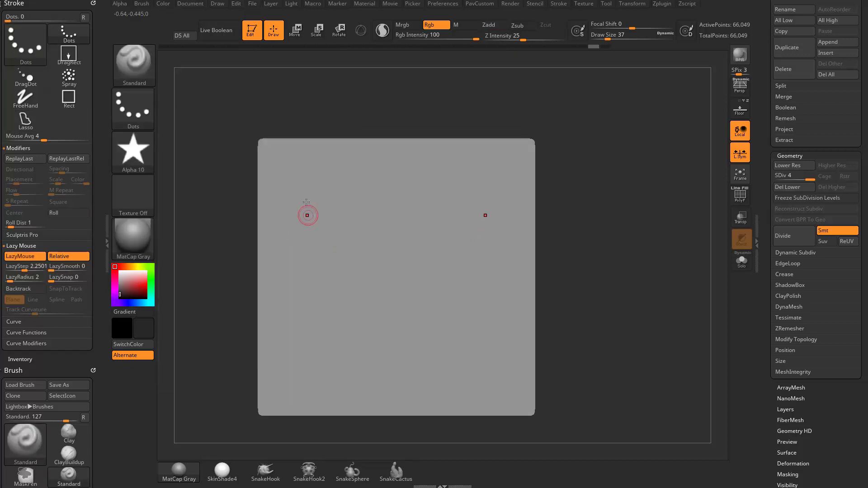
{"action": "mouse_move", "coordinate": [300, 212]}
{"action": "left_mouse_down"}
{"action": "mouse_move", "coordinate": [349, 272]}
{"action": "mouse_move", "coordinate": [317, 315]}
{"action": "mouse_move", "coordinate": [367, 377]}
{"action": "left_mouse_up"}
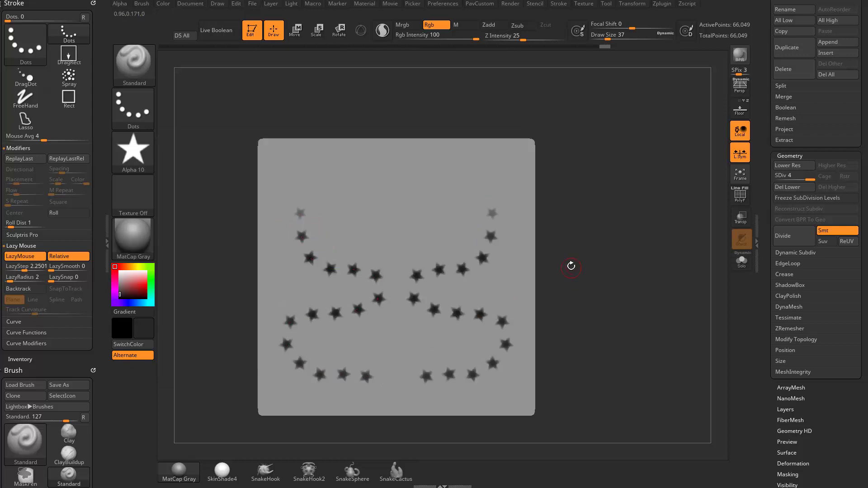
{"action": "key", "text": "ctrl+z"}
Turn on Zadd and try a raised star stroke across the plane, undoing it.
{"action": "left_click", "coordinate": [494, 25]}
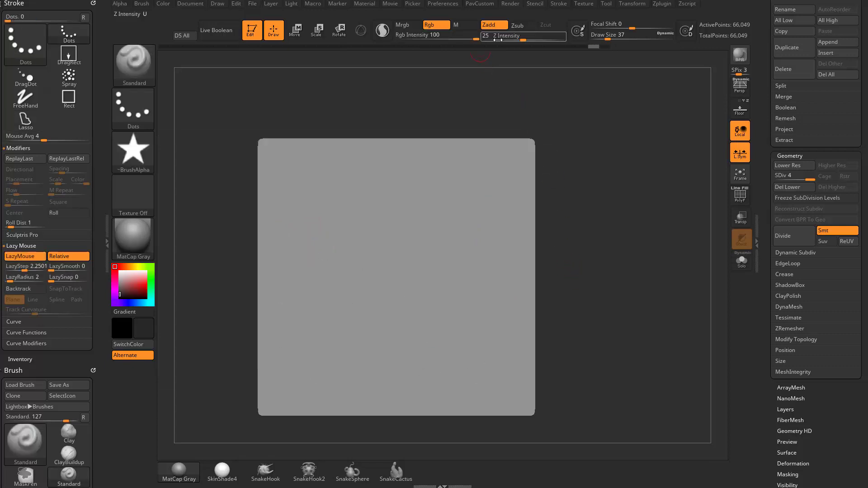
{"action": "mouse_move", "coordinate": [335, 206]}
{"action": "left_mouse_down"}
{"action": "mouse_move", "coordinate": [293, 315]}
{"action": "mouse_move", "coordinate": [312, 312]}
{"action": "left_mouse_up"}
{"action": "key", "text": "ctrl+z"}
Pick a bright red colour and paint two trial star strokes on the plane, undoing each one.
{"action": "left_click", "coordinate": [146, 283]}
{"action": "mouse_move", "coordinate": [328, 176]}
{"action": "left_mouse_down"}
{"action": "mouse_move", "coordinate": [303, 253]}
{"action": "mouse_move", "coordinate": [355, 371]}
{"action": "left_mouse_up"}
{"action": "key", "text": "ctrl"}
{"action": "key", "text": "ctrl+z"}
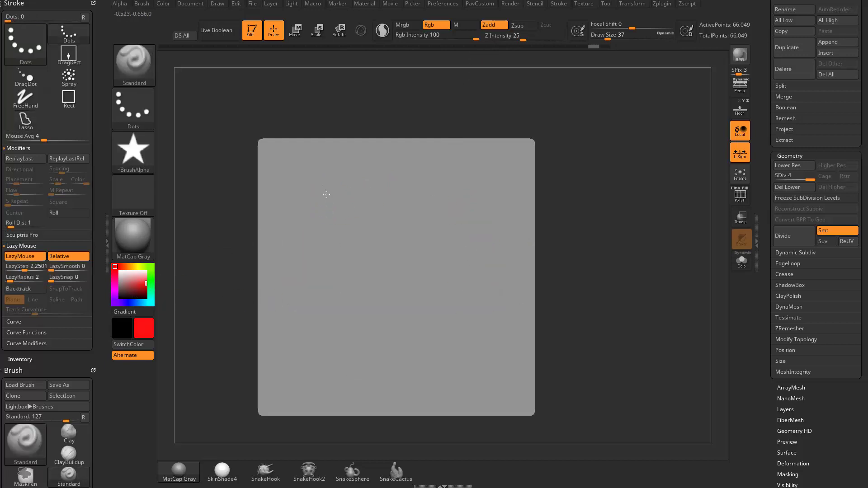
{"action": "mouse_move", "coordinate": [324, 194]}
{"action": "left_mouse_down"}
{"action": "mouse_move", "coordinate": [305, 267]}
{"action": "mouse_move", "coordinate": [334, 329]}
{"action": "mouse_move", "coordinate": [346, 324]}
{"action": "left_mouse_up"}
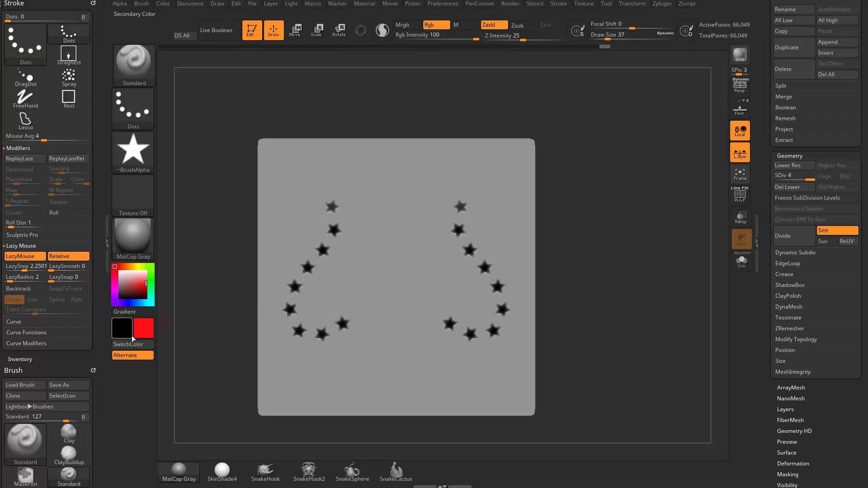
{"action": "key", "text": "ctrl+z"}
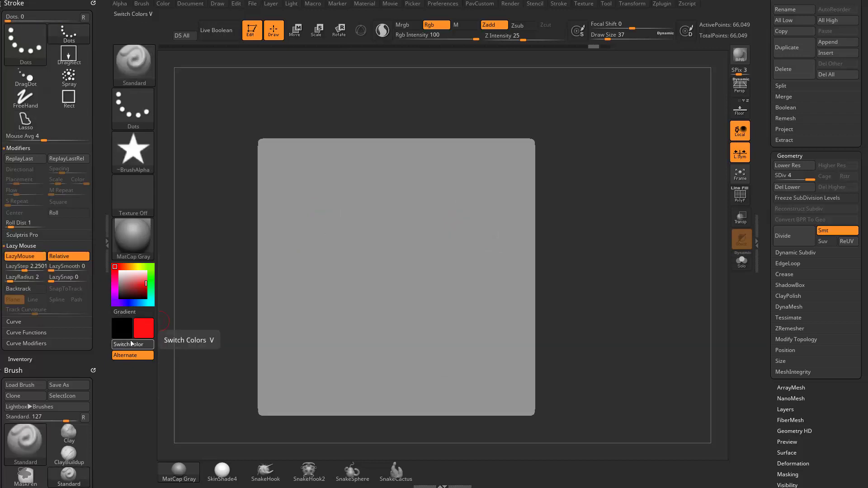
Swap the main and secondary colours for a trial red star stroke, restore the colour order and undo the stroke.
{"action": "left_click", "coordinate": [133, 343]}
{"action": "mouse_move", "coordinate": [330, 202]}
{"action": "left_mouse_down"}
{"action": "mouse_move", "coordinate": [290, 276]}
{"action": "mouse_move", "coordinate": [367, 398]}
{"action": "left_mouse_up"}
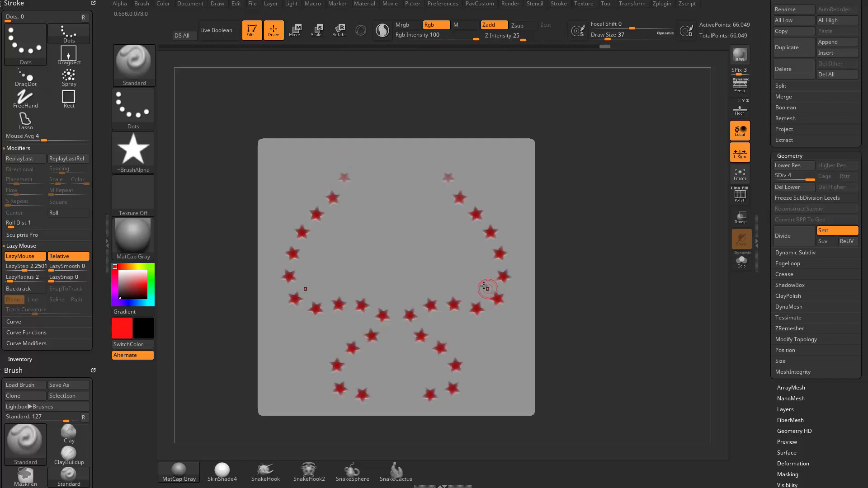
{"action": "left_click", "coordinate": [126, 346]}
{"action": "key", "text": "ctrl+z"}
Increase the Draw Size to 87 and paint a short trial stroke of larger red stars.
{"action": "key", "text": "bracketright"}
{"action": "key", "text": "bracketright"}
{"action": "key", "text": "bracketright"}
{"action": "key", "text": "bracketright"}
{"action": "key", "text": "bracketright"}
{"action": "mouse_move", "coordinate": [324, 224]}
{"action": "left_mouse_down"}
{"action": "mouse_move", "coordinate": [320, 271]}
{"action": "mouse_move", "coordinate": [348, 326]}
{"action": "left_mouse_up"}
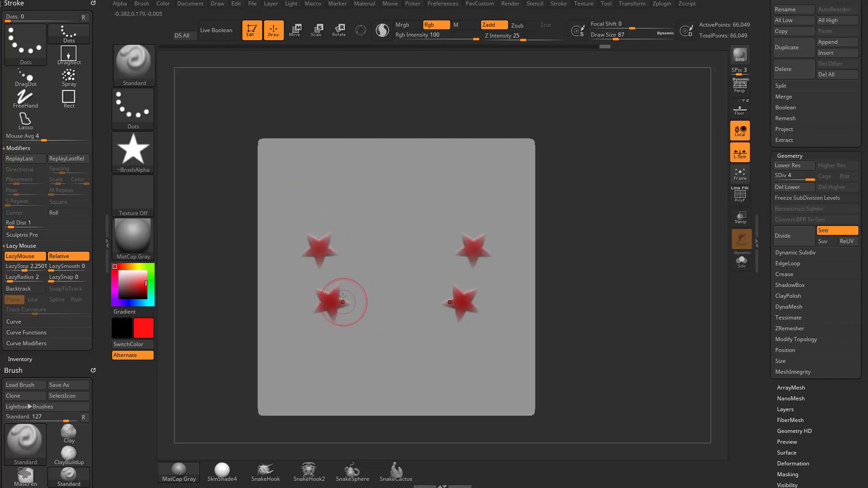
Set the Focal Shift to -100, undo the large soft stars and try another star stroke, undoing that as well.
{"action": "left_click_drag", "start_coordinate": [633, 29], "coordinate": [592, 28]}
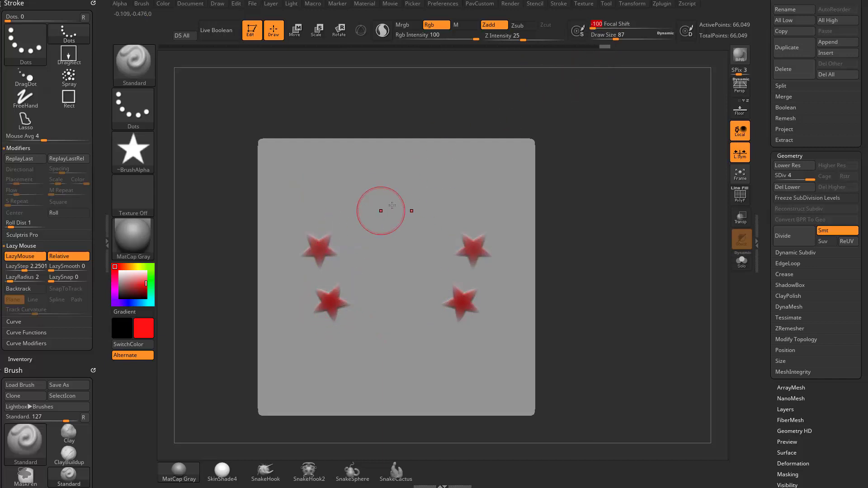
{"action": "key", "text": "ctrl+z"}
{"action": "mouse_move", "coordinate": [333, 213]}
{"action": "left_mouse_down"}
{"action": "mouse_move", "coordinate": [303, 271]}
{"action": "mouse_move", "coordinate": [358, 339]}
{"action": "mouse_move", "coordinate": [355, 216]}
{"action": "mouse_move", "coordinate": [305, 184]}
{"action": "left_mouse_up"}
{"action": "key", "text": "ctrl+z"}
Reduce the Draw Size to 35 and paint a long winding trial stroke of small red stars.
{"action": "key", "text": "["}
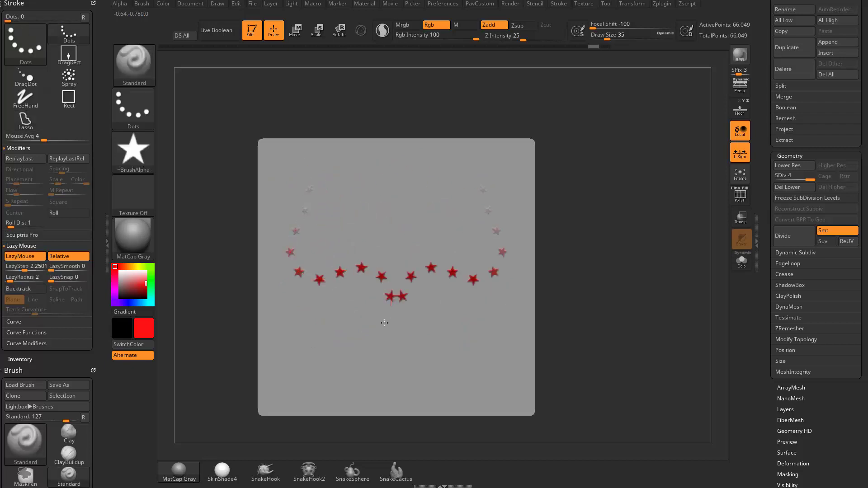
{"action": "mouse_move", "coordinate": [384, 323]}
{"action": "left_mouse_down"}
{"action": "mouse_move", "coordinate": [298, 321]}
{"action": "mouse_move", "coordinate": [345, 360]}
{"action": "left_mouse_up"}
{"action": "left_click_drag", "start_coordinate": [324, 254], "coordinate": [333, 196]}
Set the Draw Size to 65, undo the small stars and paint another trial star stroke, undoing it too.
{"action": "key", "text": "bracketright"}
{"action": "key", "text": "bracketright"}
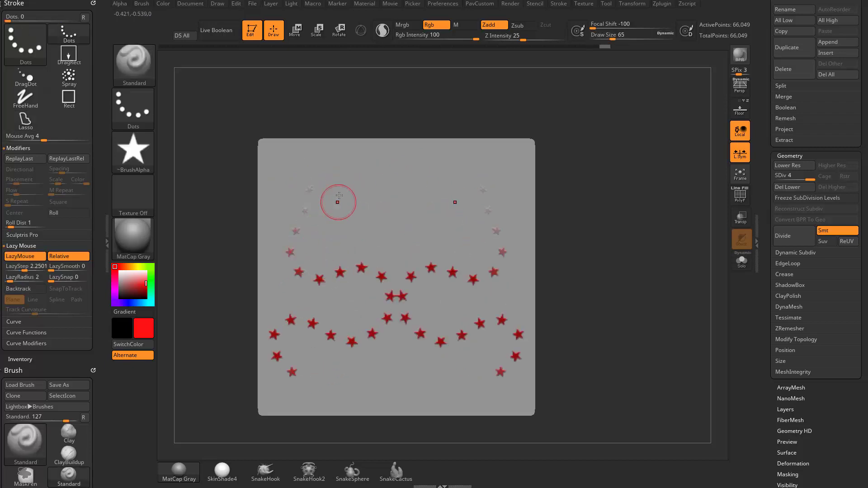
{"action": "key", "text": "ctrl+z"}
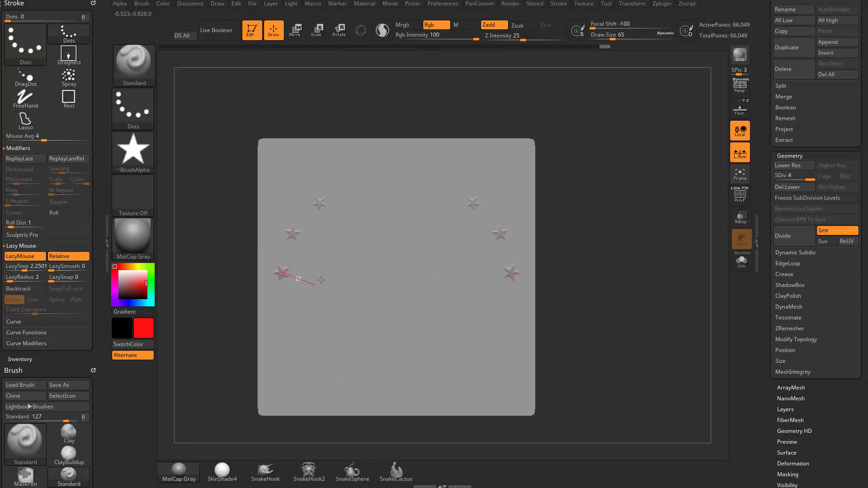
{"action": "mouse_move", "coordinate": [321, 280]}
{"action": "left_mouse_down"}
{"action": "mouse_move", "coordinate": [359, 245]}
{"action": "mouse_move", "coordinate": [339, 329]}
{"action": "mouse_move", "coordinate": [296, 352]}
{"action": "left_mouse_up"}
{"action": "key", "text": "ctrl+z"}
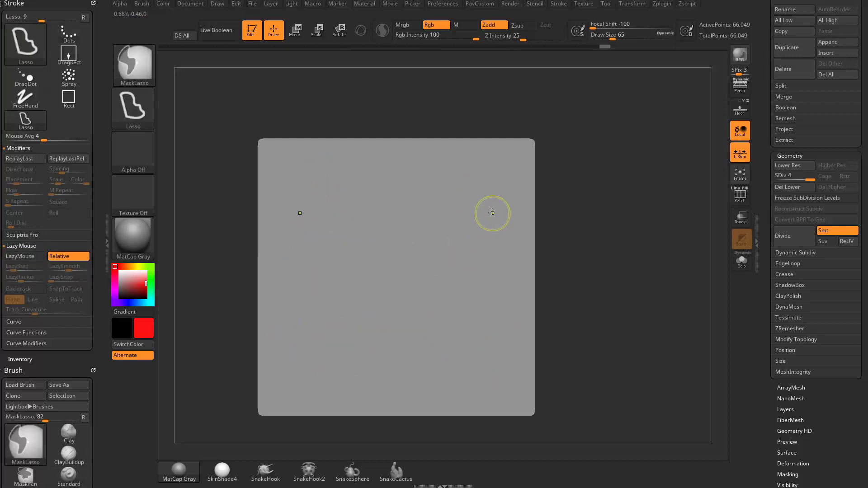
Change the stroke type to DragRect, place one large raised red star on the plane's upper left and inspect its relief at an angle.
{"action": "left_click", "coordinate": [133, 109]}
{"action": "left_click", "coordinate": [232, 120]}
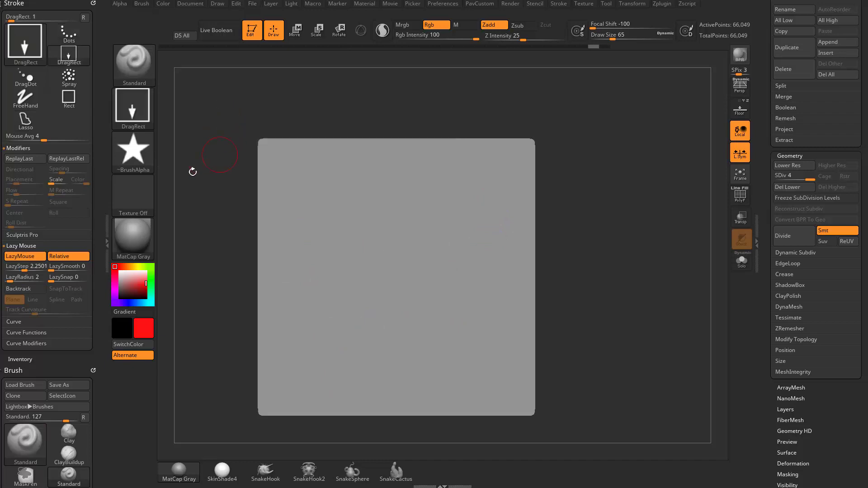
{"action": "left_click_drag", "start_coordinate": [332, 240], "coordinate": [360, 291]}
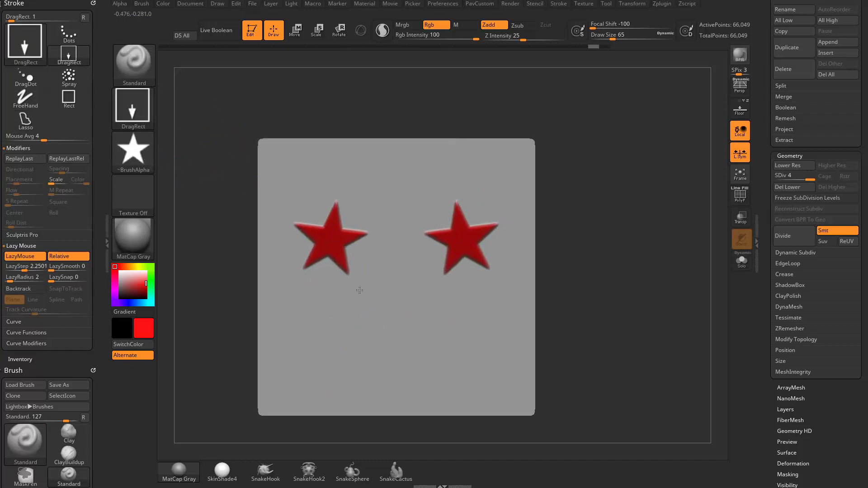
{"action": "left_click_drag", "start_coordinate": [568, 107], "coordinate": [478, 190]}
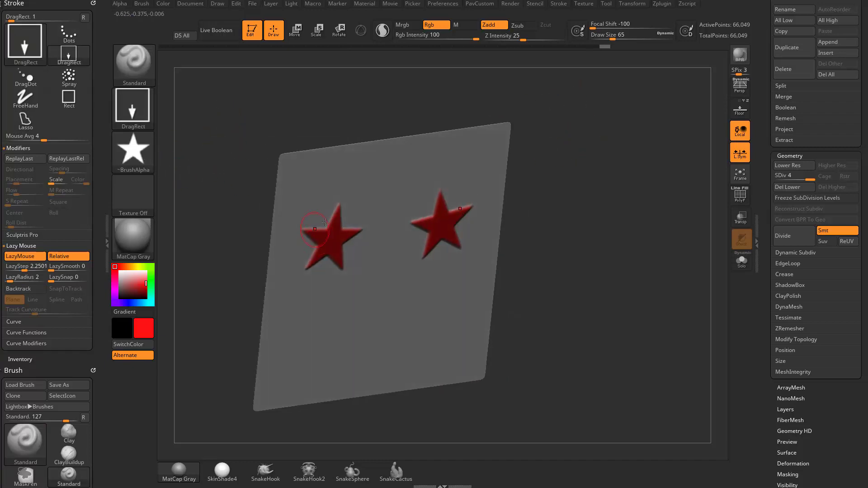
{"action": "left_click_drag", "start_coordinate": [529, 203], "coordinate": [598, 149]}
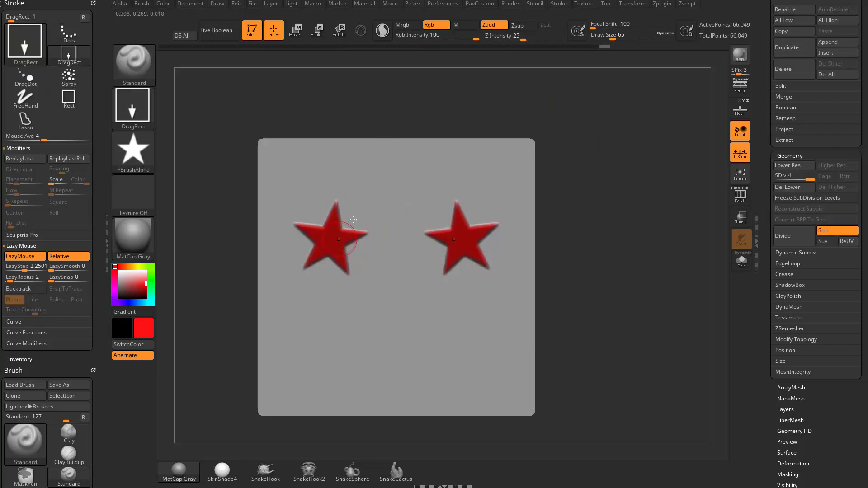
Undo the raised star, turn off Zadd and place three flat mirrored pairs of red stars around the plane's middle.
{"action": "key", "text": "ctrl+z"}
{"action": "left_click", "coordinate": [489, 24]}
{"action": "left_click_drag", "start_coordinate": [328, 231], "coordinate": [333, 254]}
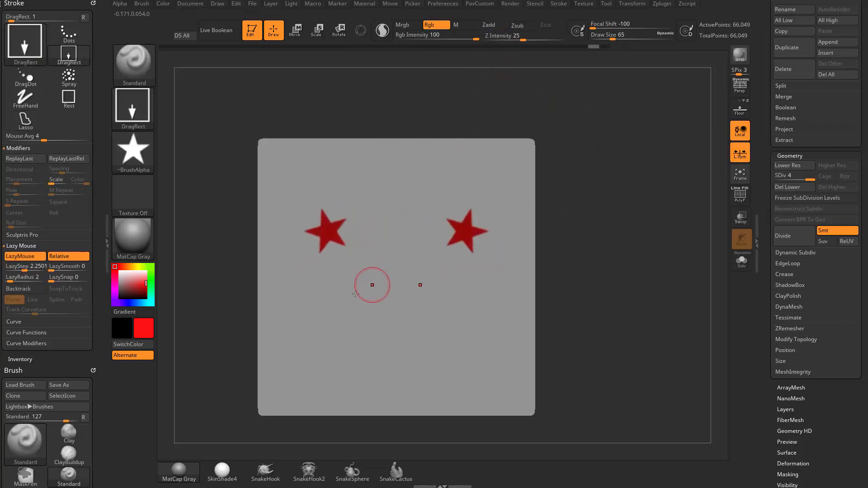
{"action": "left_click_drag", "start_coordinate": [335, 290], "coordinate": [355, 296]}
{"action": "left_click_drag", "start_coordinate": [423, 272], "coordinate": [438, 294]}
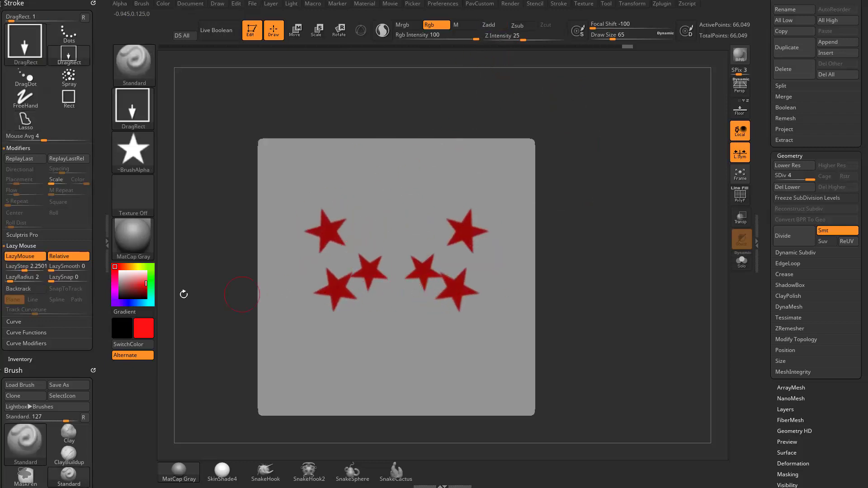
Pick a blue colour and place a smaller blue star at the centre of each red star.
{"action": "left_click", "coordinate": [126, 302]}
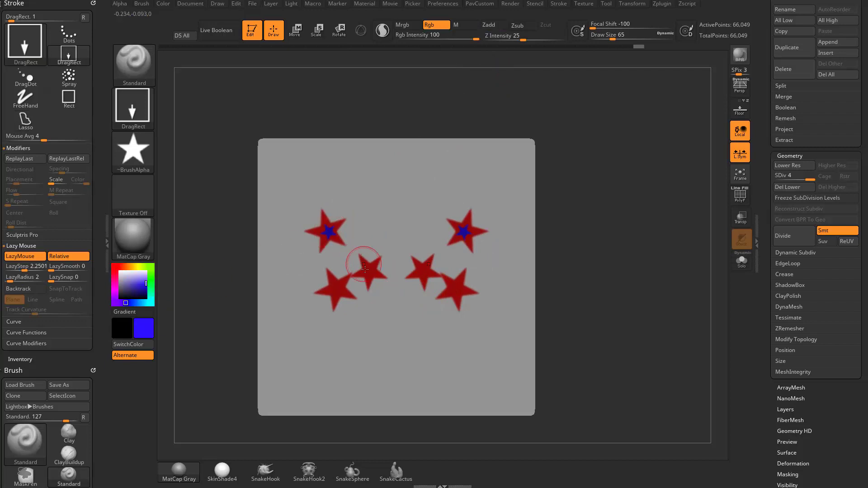
{"action": "left_click_drag", "start_coordinate": [377, 276], "coordinate": [378, 276]}
{"action": "left_click_drag", "start_coordinate": [332, 291], "coordinate": [348, 298]}
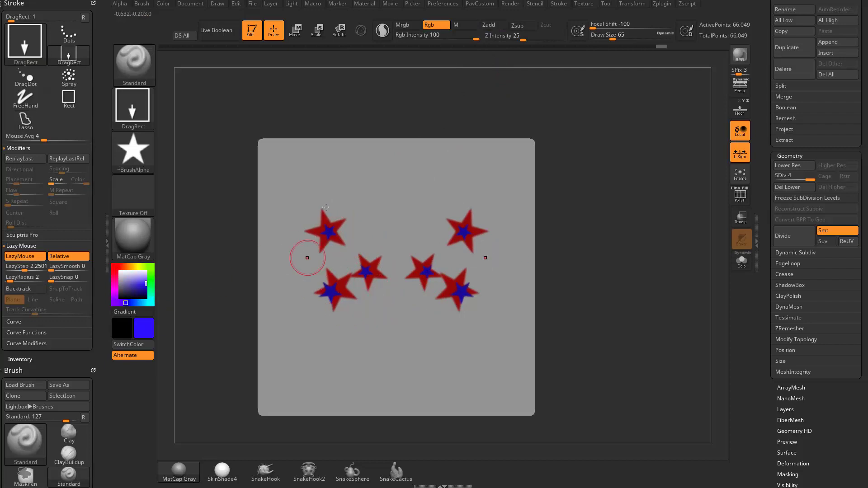
Change the stroke type to FreeHand and try a blue star stroke between the red stars, undoing it.
{"action": "left_click", "coordinate": [145, 106]}
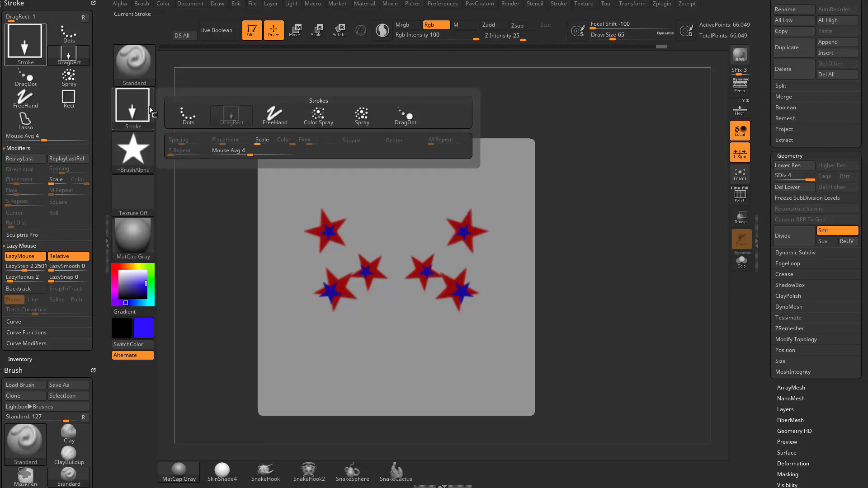
{"action": "left_click", "coordinate": [275, 115]}
{"action": "left_click_drag", "start_coordinate": [349, 216], "coordinate": [421, 256]}
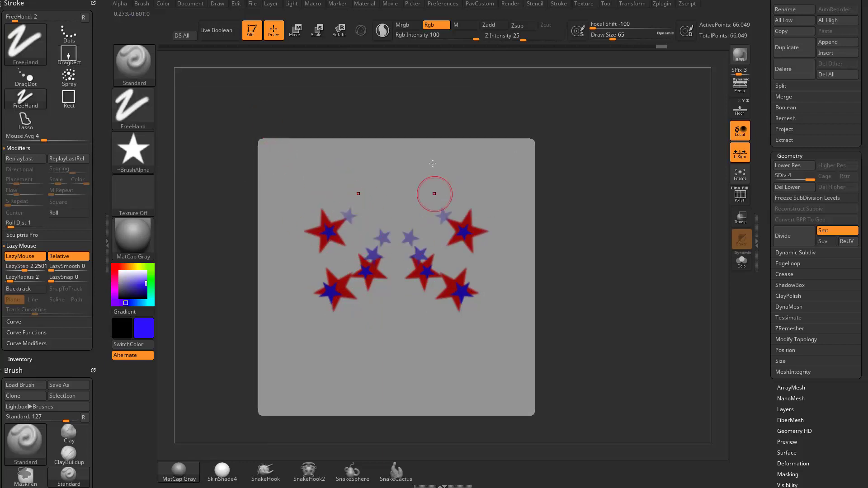
{"action": "key", "text": "ctrl+z"}
Change the stroke type to DragDot and try placing a blue star near the plane's upper edge, undoing it.
{"action": "left_click", "coordinate": [133, 108]}
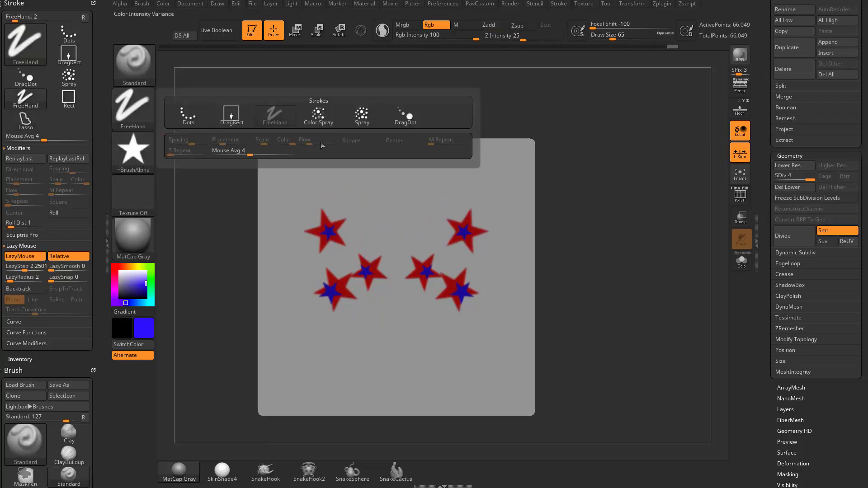
{"action": "left_click", "coordinate": [403, 116]}
{"action": "left_click_drag", "start_coordinate": [346, 186], "coordinate": [357, 188]}
{"action": "key", "text": "ctrl+z"}
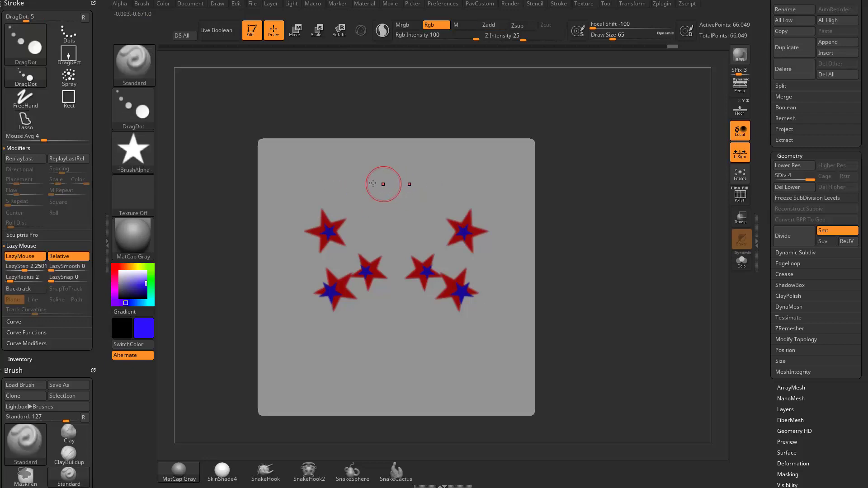
Turn off LazyMouse and place four mirrored pairs of blue stars across the upper part of the plane.
{"action": "key", "text": "l"}
{"action": "key", "text": "s"}
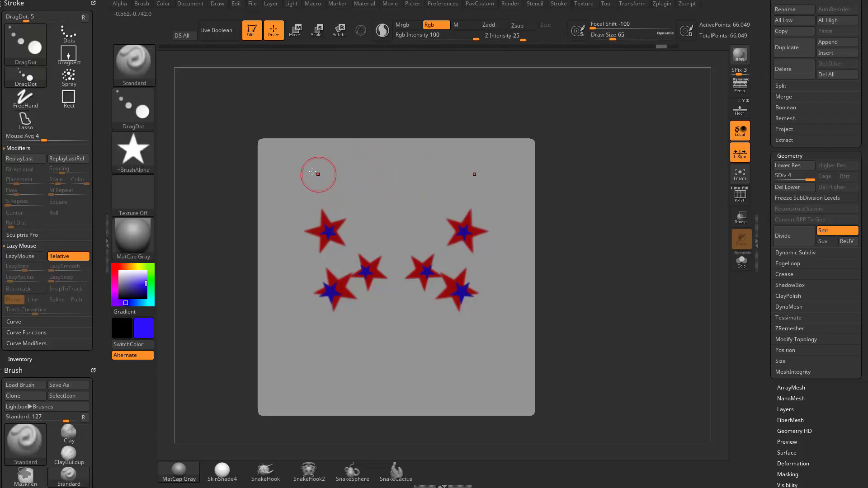
{"action": "mouse_move", "coordinate": [308, 170]}
{"action": "left_mouse_down"}
{"action": "mouse_move", "coordinate": [355, 194]}
{"action": "mouse_move", "coordinate": [270, 188]}
{"action": "mouse_move", "coordinate": [276, 179]}
{"action": "left_mouse_up"}
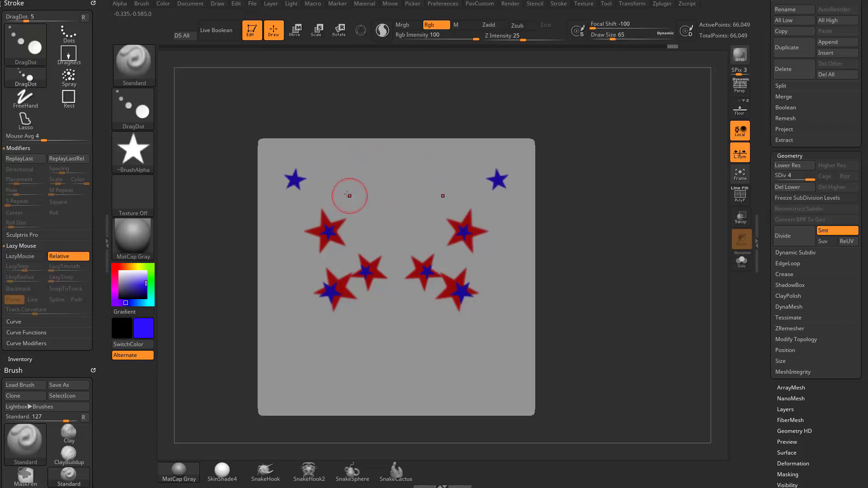
{"action": "left_click_drag", "start_coordinate": [326, 193], "coordinate": [351, 211]}
{"action": "mouse_move", "coordinate": [292, 205]}
{"action": "left_mouse_down"}
{"action": "mouse_move", "coordinate": [285, 212]}
{"action": "mouse_move", "coordinate": [319, 208]}
{"action": "left_mouse_up"}
Set the Draw Size to 132 and place three mirrored pairs of large blue stars along the plane's sides and lower part.
{"action": "key", "text": "s"}
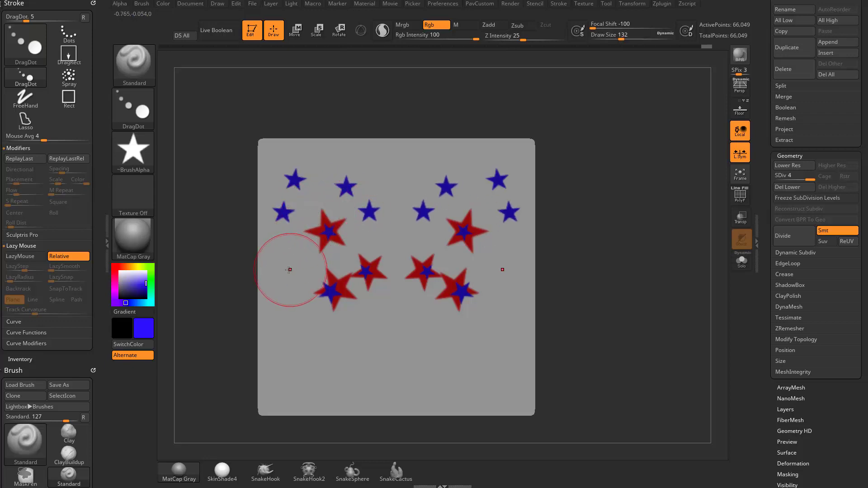
{"action": "left_click_drag", "start_coordinate": [290, 271], "coordinate": [291, 278]}
{"action": "left_click_drag", "start_coordinate": [301, 331], "coordinate": [348, 365]}
Set the Draw Size to 31 and place a ring of small blue stars around the large stars in the plane's lower part.
{"action": "key", "text": "s"}
{"action": "left_click_drag", "start_coordinate": [364, 319], "coordinate": [330, 322]}
{"action": "left_click", "coordinate": [368, 338]}
{"action": "left_click_drag", "start_coordinate": [378, 354], "coordinate": [379, 363]}
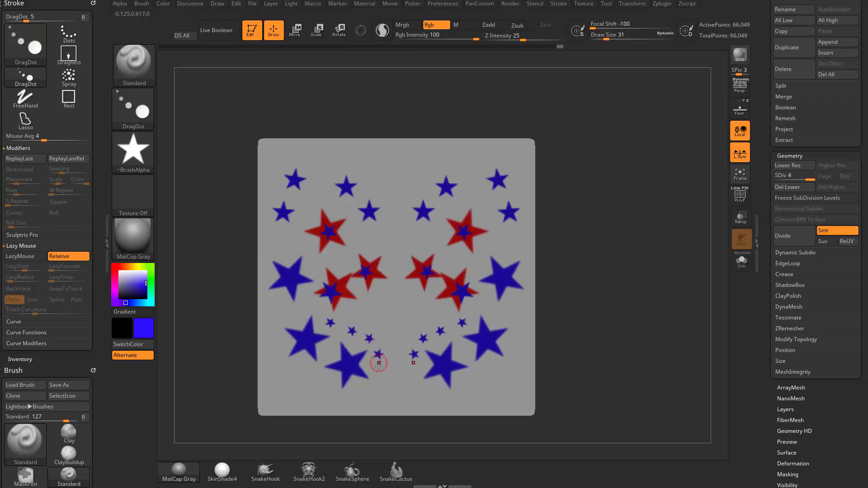
{"action": "left_click", "coordinate": [353, 403]}
{"action": "left_click", "coordinate": [322, 399]}
{"action": "left_click", "coordinate": [299, 382]}
{"action": "left_click", "coordinate": [290, 364]}
Change the brush's stroke type to Color Spray.
{"action": "left_click", "coordinate": [133, 109]}
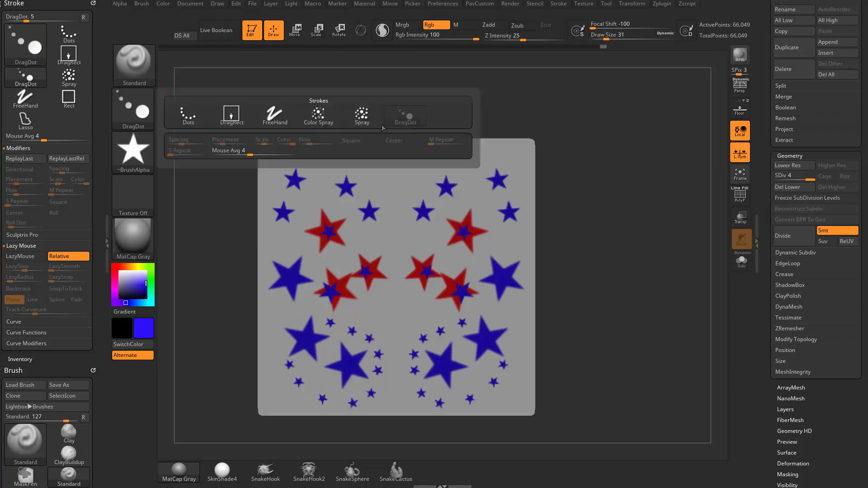
{"action": "left_click", "coordinate": [319, 114]}
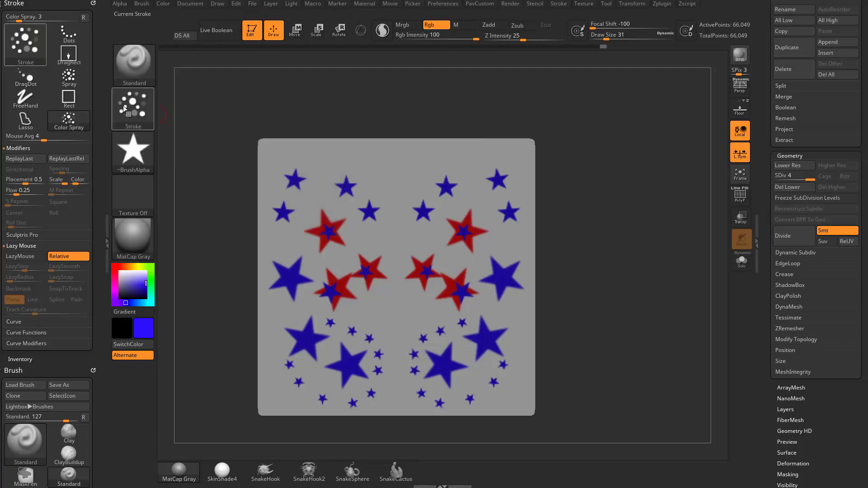
Set the Draw Size to 87 and spray mirrored blue colour over the upper and middle parts of the plane.
{"action": "key", "text": "space"}
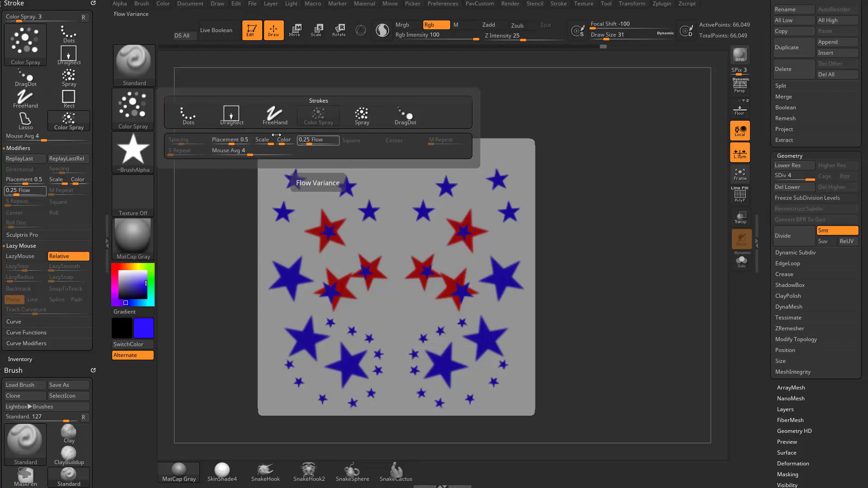
{"action": "key", "text": "bracketright"}
{"action": "mouse_move", "coordinate": [309, 199]}
{"action": "left_mouse_down"}
{"action": "mouse_move", "coordinate": [344, 213]}
{"action": "mouse_move", "coordinate": [330, 267]}
{"action": "mouse_move", "coordinate": [362, 307]}
{"action": "left_mouse_up"}
{"action": "mouse_move", "coordinate": [399, 235]}
{"action": "left_mouse_down"}
{"action": "mouse_move", "coordinate": [339, 181]}
{"action": "mouse_move", "coordinate": [362, 169]}
{"action": "mouse_move", "coordinate": [343, 265]}
{"action": "left_mouse_up"}
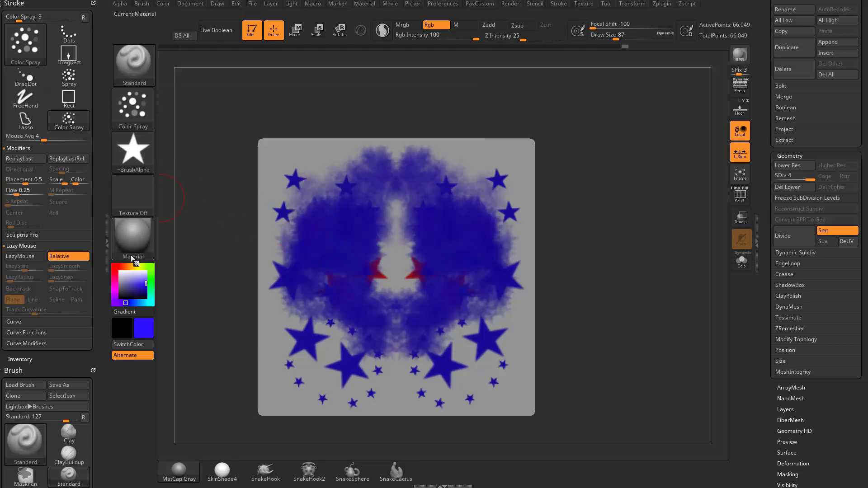
Choose bright green and spray mirrored patches over the blue area, reducing the Draw Size to 51 for the upper patches.
{"action": "left_click", "coordinate": [151, 272]}
{"action": "mouse_move", "coordinate": [330, 221]}
{"action": "left_mouse_down"}
{"action": "mouse_move", "coordinate": [356, 294]}
{"action": "mouse_move", "coordinate": [371, 276]}
{"action": "left_mouse_up"}
{"action": "key", "text": "s"}
{"action": "left_click", "coordinate": [362, 257]}
{"action": "left_click_drag", "start_coordinate": [417, 177], "coordinate": [435, 230]}
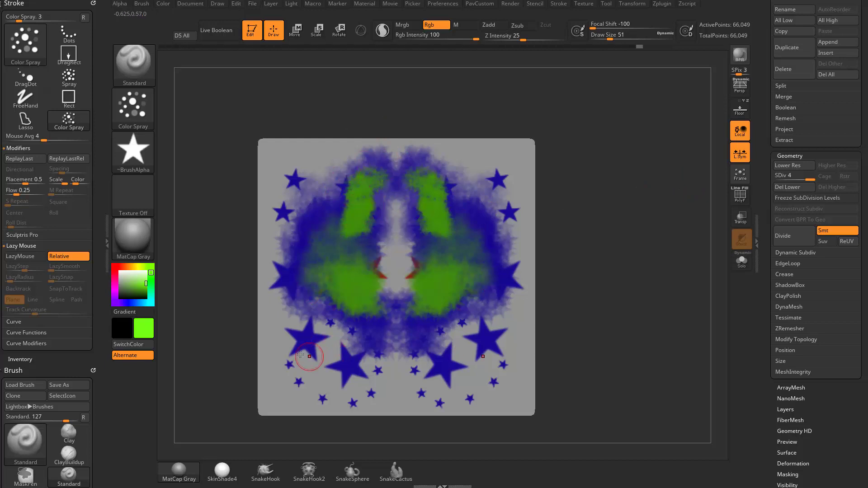
Sample white, blue, muted green and bright green in turn from the painted plane as the current colour.
{"action": "key", "text": "c"}
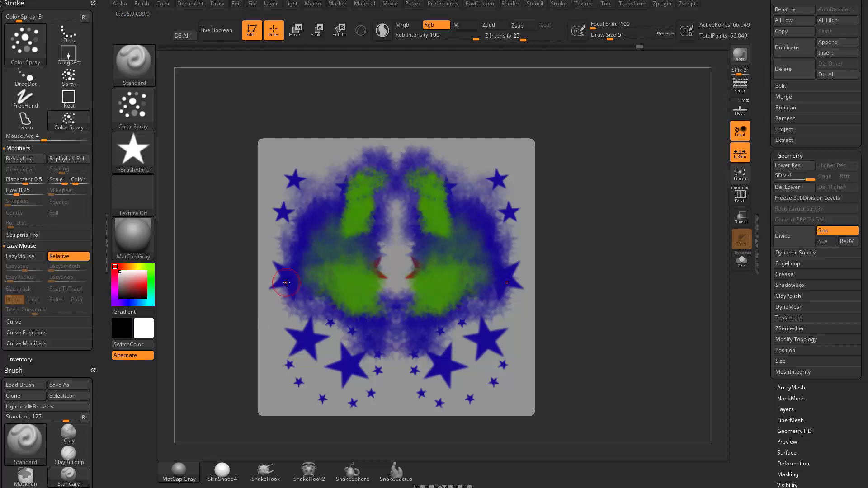
{"action": "key", "text": "c"}
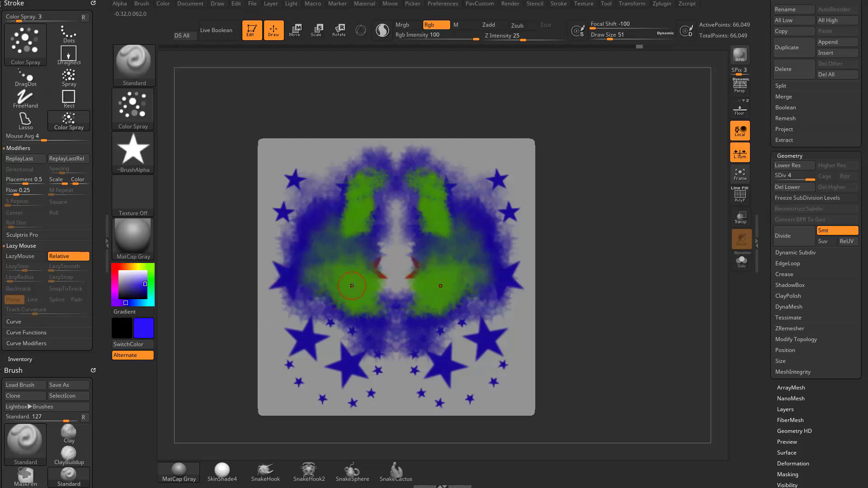
{"action": "key", "text": "c"}
{"action": "key", "text": "c"}
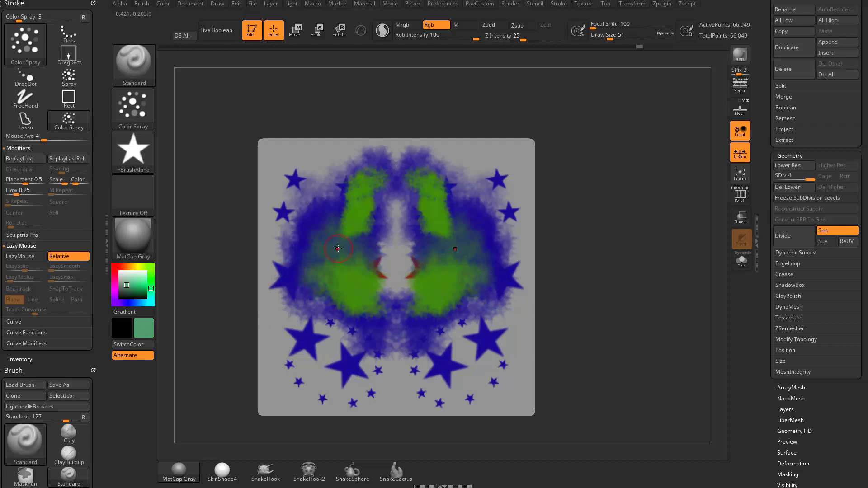
{"action": "key", "text": "c"}
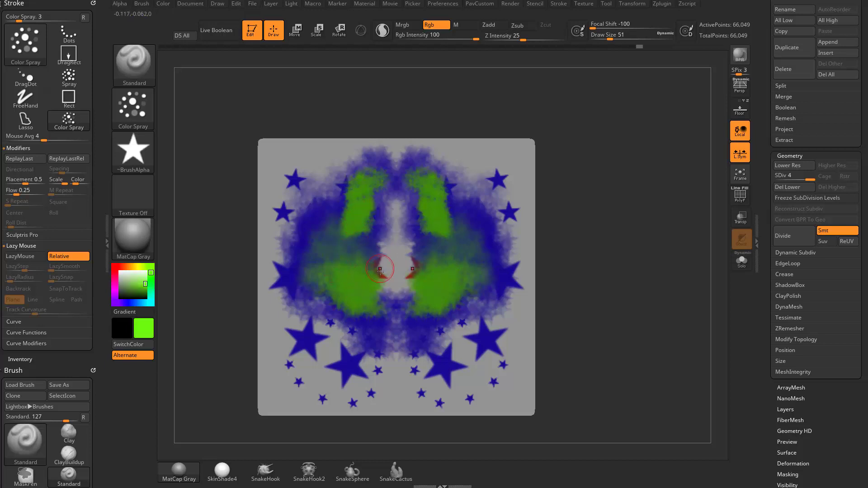
Sample the orange-red remnant near the plane's centre and spray that colour over the middle of the painting.
{"action": "key", "text": "c"}
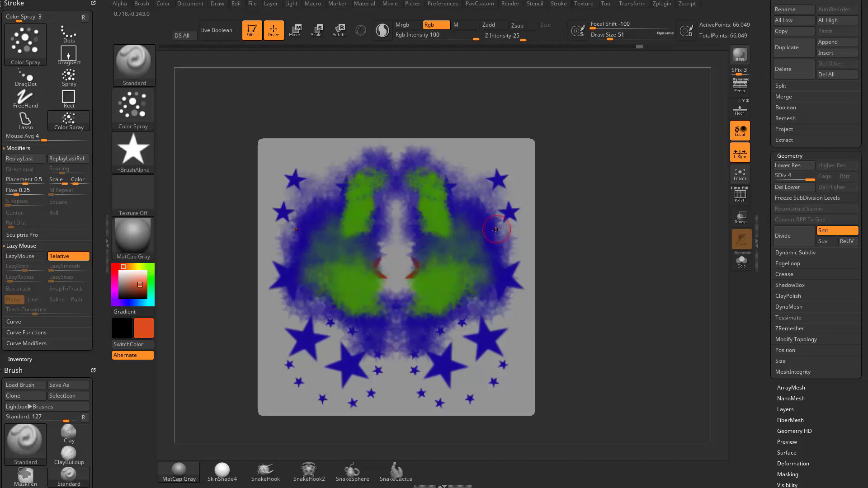
{"action": "mouse_move", "coordinate": [414, 277]}
{"action": "left_mouse_down"}
{"action": "mouse_move", "coordinate": [398, 255]}
{"action": "mouse_move", "coordinate": [519, 264]}
{"action": "left_mouse_up"}
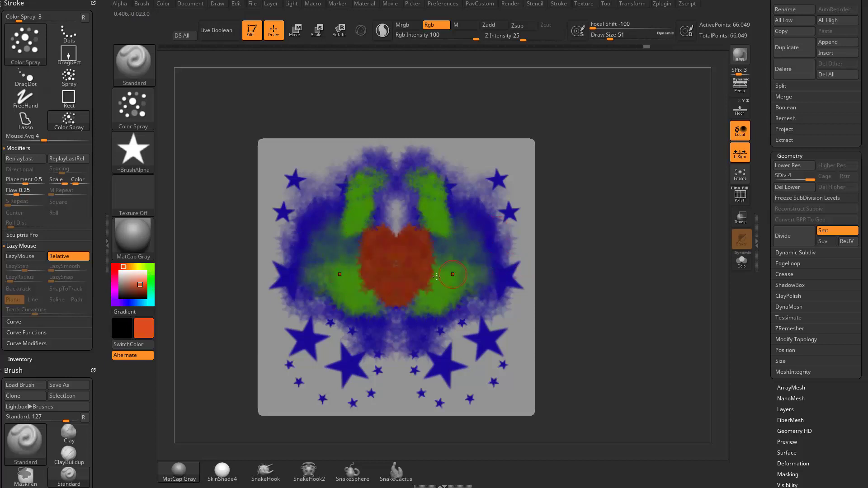
{"action": "mouse_move", "coordinate": [436, 276]}
{"action": "left_mouse_down"}
{"action": "mouse_move", "coordinate": [434, 294]}
{"action": "mouse_move", "coordinate": [398, 317]}
{"action": "left_mouse_up"}
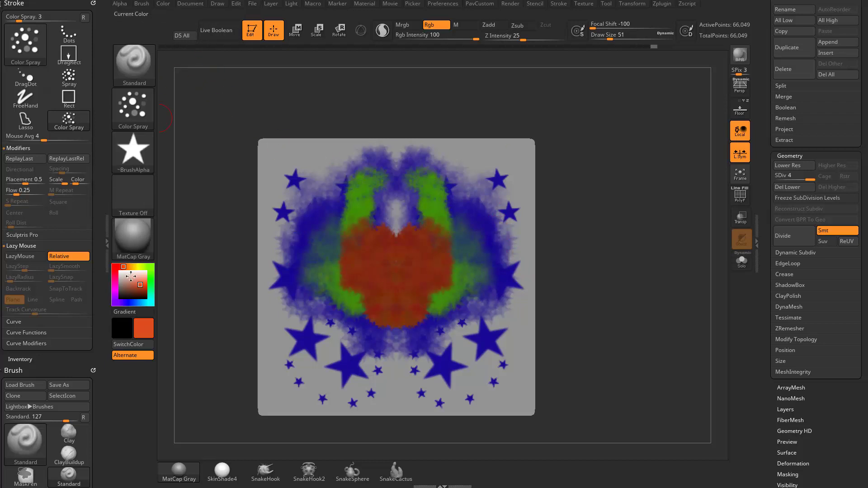
Set the current colour to white and fill the whole plane with it.
{"action": "left_click_drag", "start_coordinate": [131, 276], "coordinate": [120, 271]}
{"action": "left_click", "coordinate": [163, 4]}
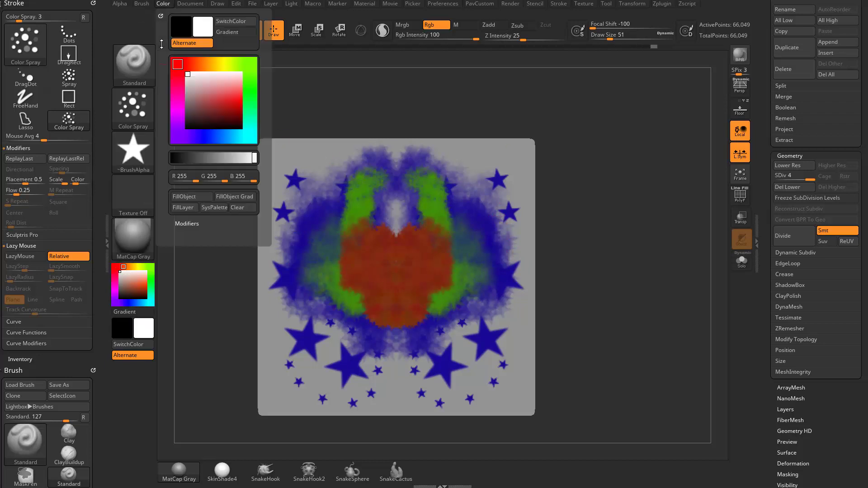
{"action": "left_click", "coordinate": [187, 224]}
{"action": "scroll", "coordinate": [164, 281], "scroll_direction": "down", "scroll_amount": 2}
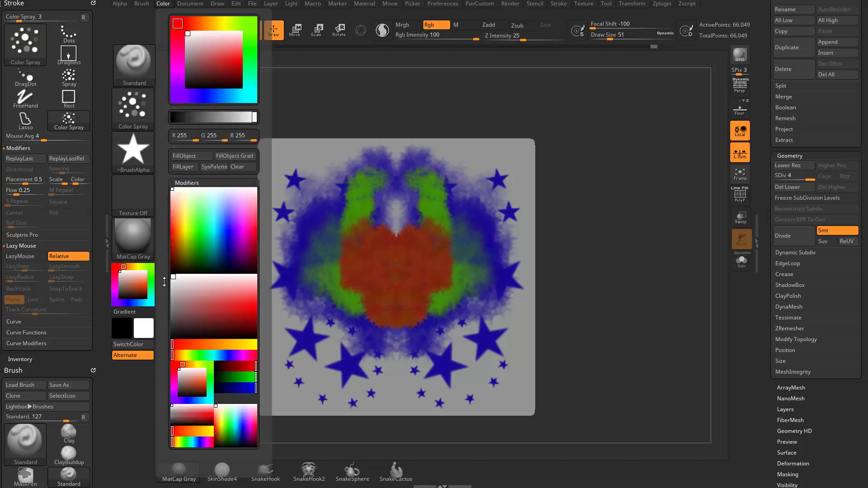
{"action": "scroll", "coordinate": [164, 281], "scroll_direction": "up", "scroll_amount": 2}
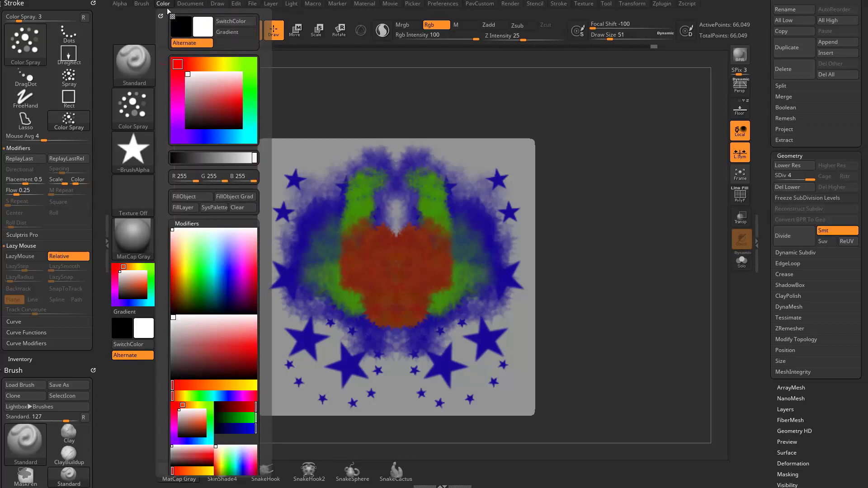
{"action": "left_click", "coordinate": [185, 196]}
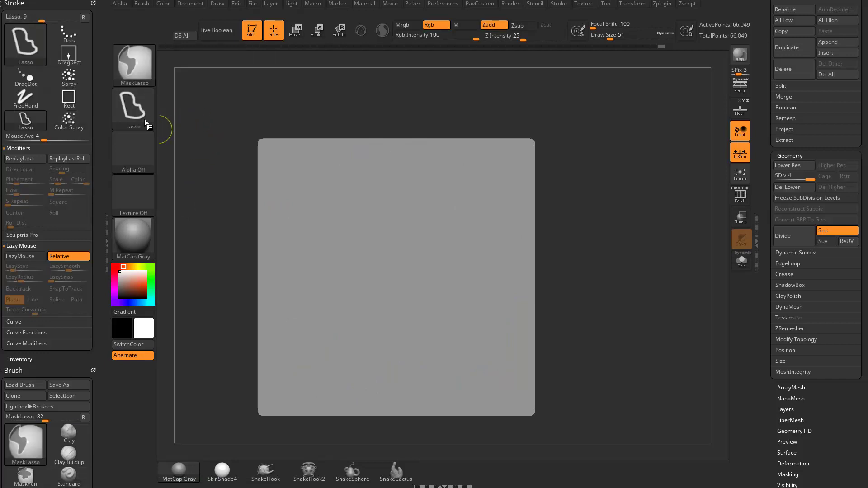
Switch the masking brush to MaskPen and give it the star-shaped Alpha 10.
{"action": "left_click", "coordinate": [136, 70], "text": "ctrl"}
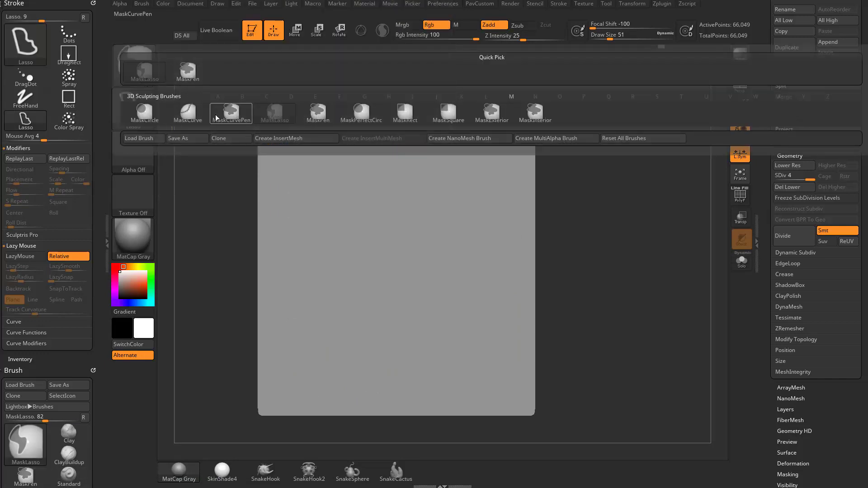
{"action": "left_click", "coordinate": [188, 72], "text": "ctrl"}
{"action": "left_click", "coordinate": [132, 153], "text": "ctrl"}
{"action": "left_click", "coordinate": [276, 157], "text": "ctrl"}
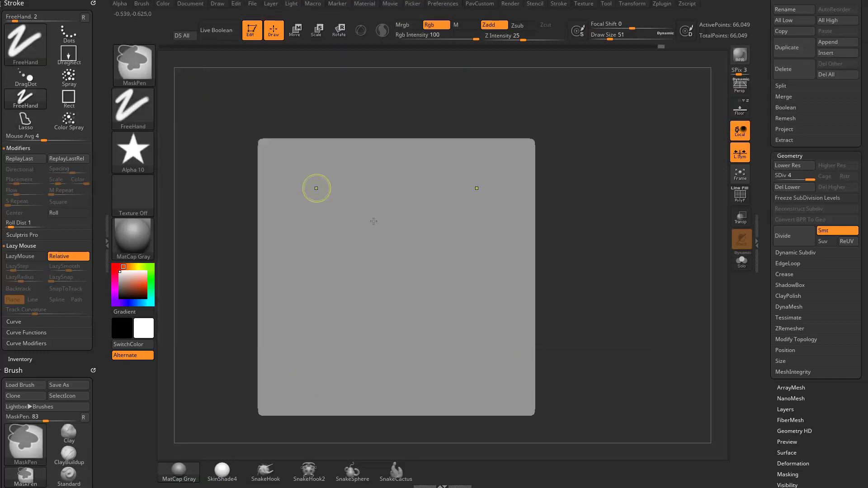
Mask a mirrored pair of large stars across the middle of the plane and invert the mask.
{"action": "left_click_drag", "start_coordinate": [364, 256], "coordinate": [397, 281], "text": "ctrl"}
{"action": "mouse_move", "coordinate": [587, 205]}
{"action": "left_mouse_down", "text": "ctrl"}
{"action": "mouse_move", "coordinate": [635, 229]}
{"action": "mouse_move", "coordinate": [400, 268]}
{"action": "mouse_move", "coordinate": [368, 329]}
{"action": "mouse_move", "coordinate": [382, 316]}
{"action": "left_mouse_up", "text": "ctrl"}
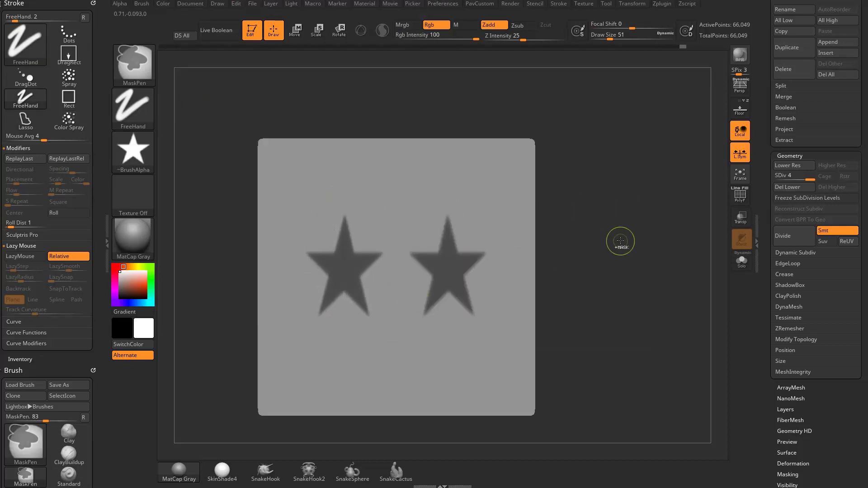
{"action": "left_click", "coordinate": [621, 241], "text": "ctrl"}
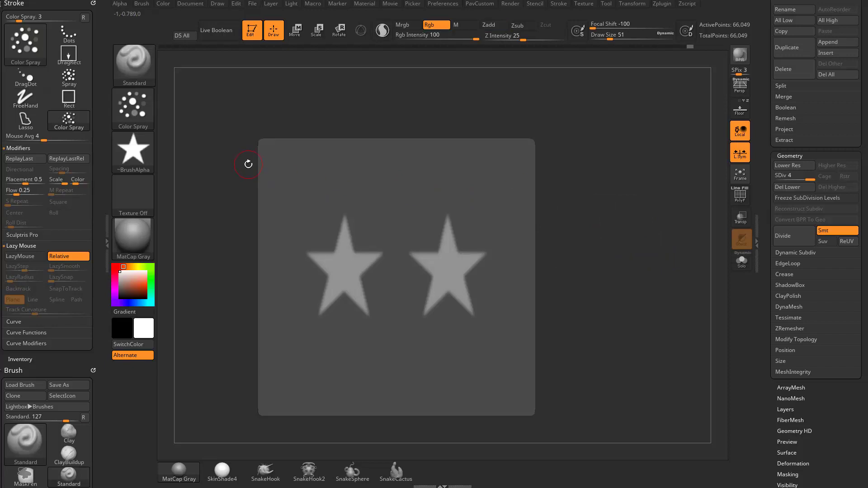
Turn off the Standard brush's alpha, set its stroke type to Dots and choose orange-red as the colour.
{"action": "left_click", "coordinate": [132, 156]}
{"action": "left_click", "coordinate": [192, 159]}
{"action": "left_click", "coordinate": [133, 111]}
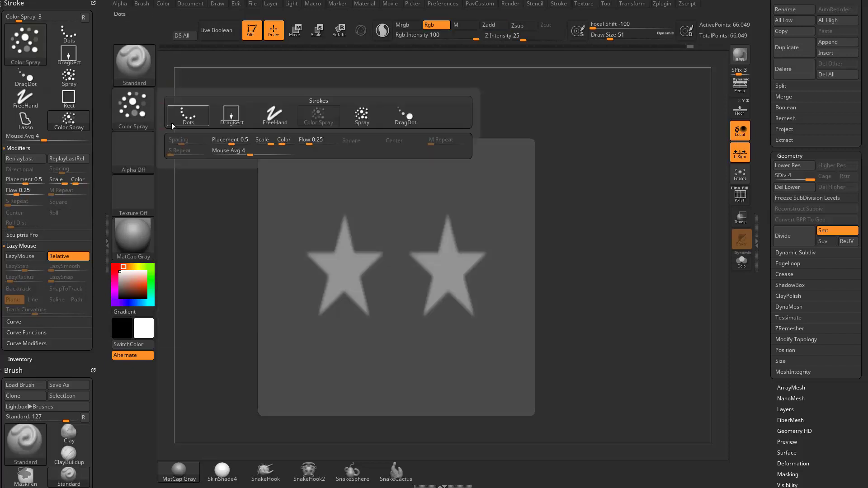
{"action": "left_click", "coordinate": [183, 116]}
{"action": "left_click", "coordinate": [147, 286]}
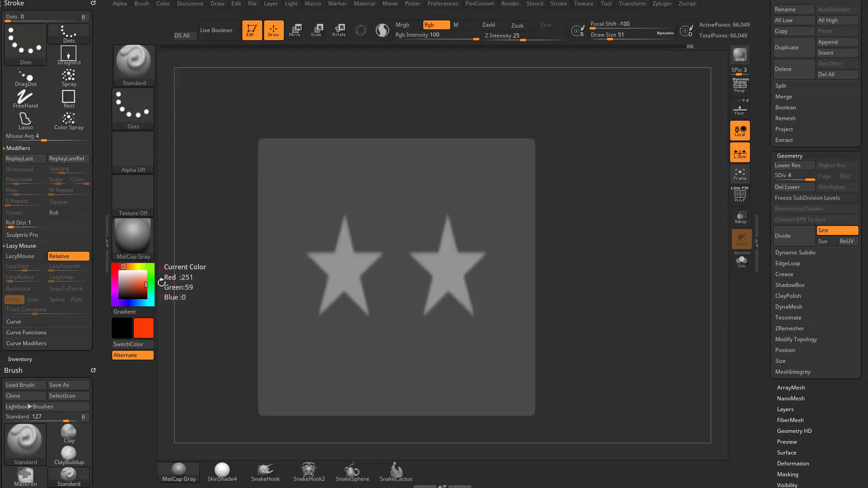
Undo a test stroke and paint the outer halves of both unmasked stars orange-red with the Focal Shift at 0.
{"action": "mouse_move", "coordinate": [317, 260]}
{"action": "left_mouse_down"}
{"action": "mouse_move", "coordinate": [346, 220]}
{"action": "mouse_move", "coordinate": [332, 296]}
{"action": "mouse_move", "coordinate": [371, 267]}
{"action": "left_mouse_up"}
{"action": "key", "text": "ctrl+z"}
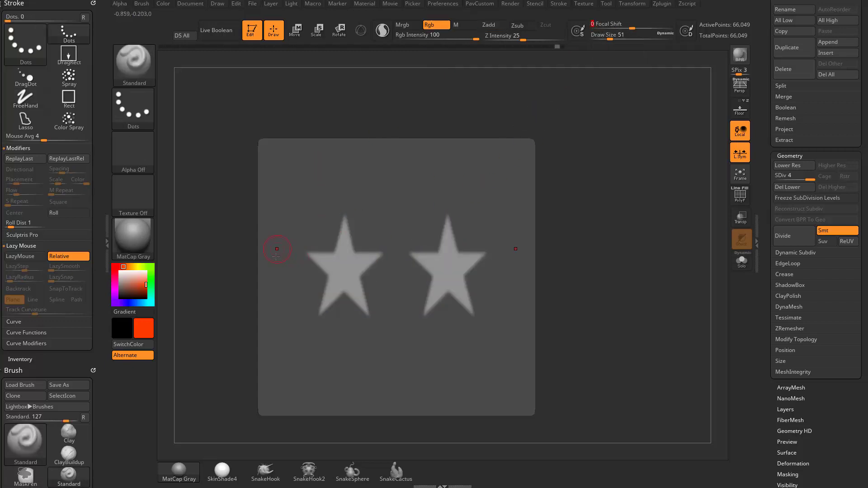
{"action": "mouse_move", "coordinate": [308, 256]}
{"action": "left_mouse_down"}
{"action": "mouse_move", "coordinate": [345, 222]}
{"action": "mouse_move", "coordinate": [312, 257]}
{"action": "mouse_move", "coordinate": [332, 307]}
{"action": "mouse_move", "coordinate": [335, 267]}
{"action": "left_mouse_up"}
Clear the mask and smooth the inner edges of the orange-red paint on both stars.
{"action": "left_click_drag", "start_coordinate": [642, 289], "coordinate": [648, 296], "text": "ctrl"}
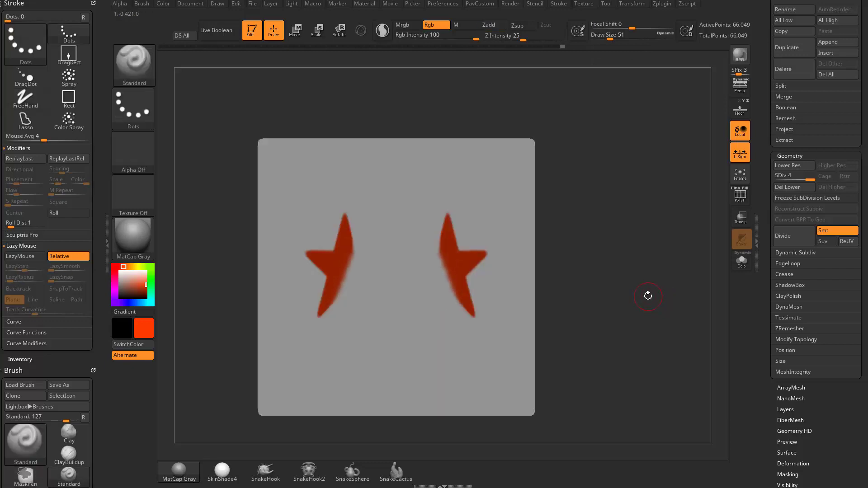
{"action": "key", "text": "shift"}
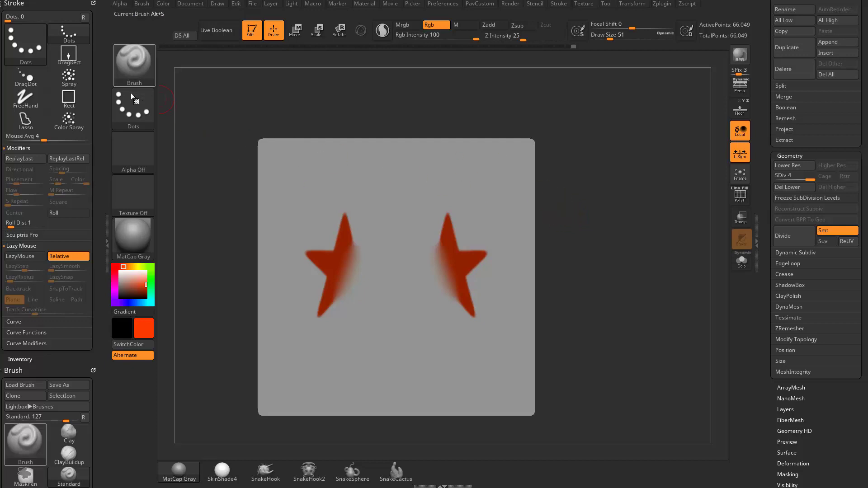
Give the Standard brush Alpha 06 and the DragDot stroke, and choose magenta as its colour.
{"action": "left_click", "coordinate": [134, 152]}
{"action": "left_click", "coordinate": [448, 195]}
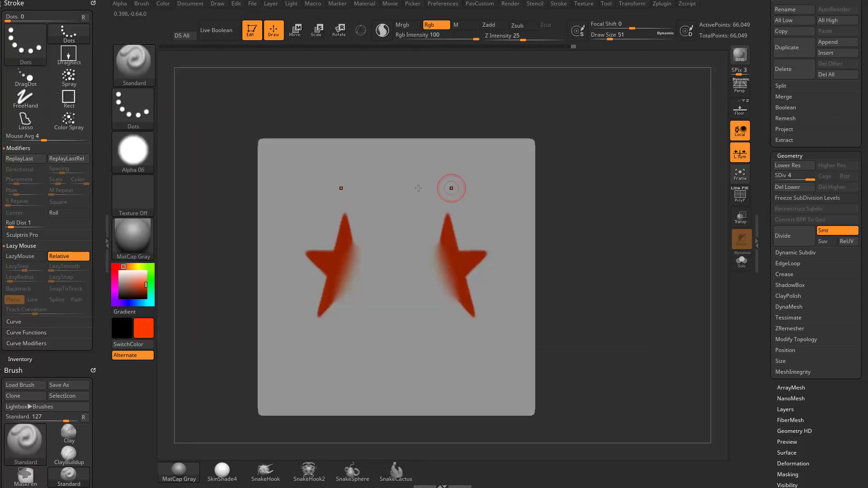
{"action": "left_click", "coordinate": [133, 108]}
{"action": "left_click", "coordinate": [405, 116]}
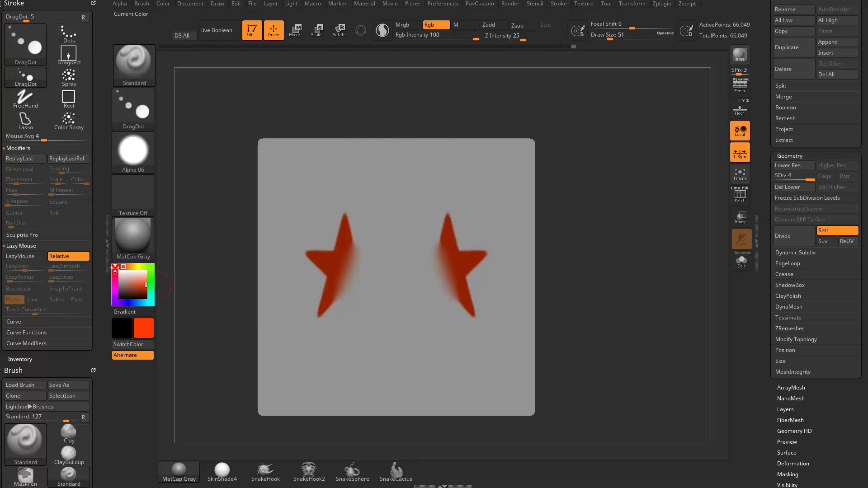
{"action": "left_click", "coordinate": [115, 282]}
Set the Draw Size to 54 and turn on Zadd with a Z Intensity of 52.
{"action": "key", "text": "s"}
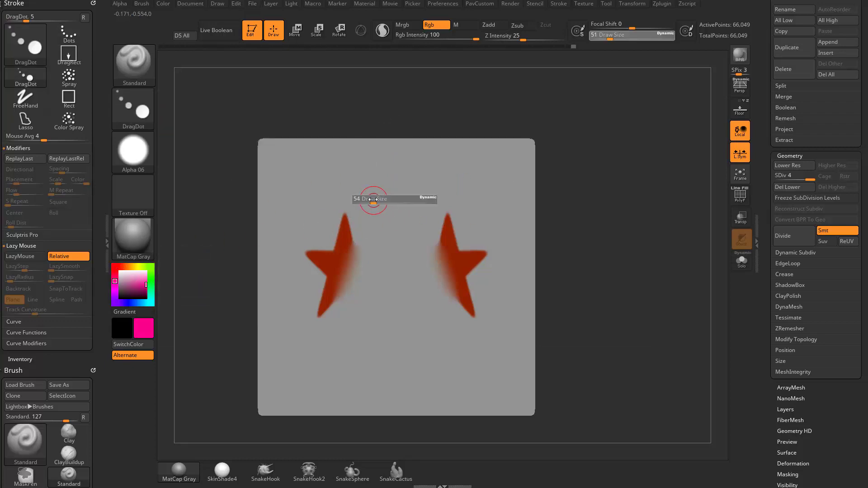
{"action": "left_click", "coordinate": [494, 25]}
{"action": "left_click", "coordinate": [541, 38]}
{"action": "left_click_drag", "start_coordinate": [578, 134], "coordinate": [562, 133]}
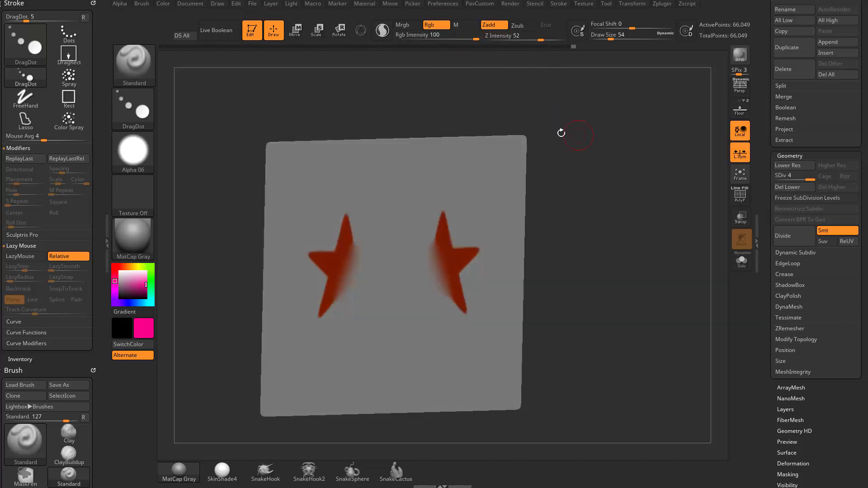
{"action": "mouse_move", "coordinate": [306, 178]}
{"action": "left_mouse_down"}
{"action": "mouse_move", "coordinate": [311, 186]}
{"action": "mouse_move", "coordinate": [347, 179]}
{"action": "left_mouse_up"}
{"action": "left_click", "coordinate": [364, 194]}
{"action": "key", "text": "ctrl+z"}
{"action": "key", "text": "ctrl+z"}
{"action": "key", "text": "ctrl+z"}
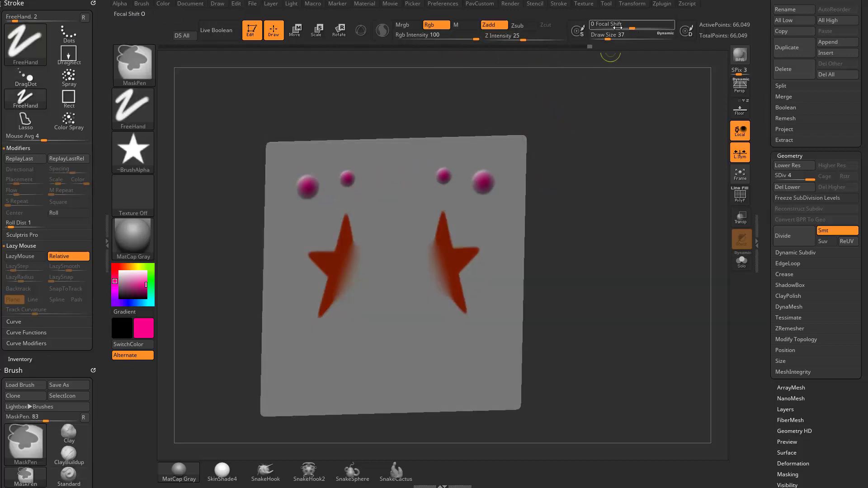
Set the Focal Shift to -100 and place ten mirrored pairs of raised magenta dots around the two stars.
{"action": "left_click_drag", "start_coordinate": [631, 26], "coordinate": [592, 26]}
{"action": "left_click", "coordinate": [327, 176]}
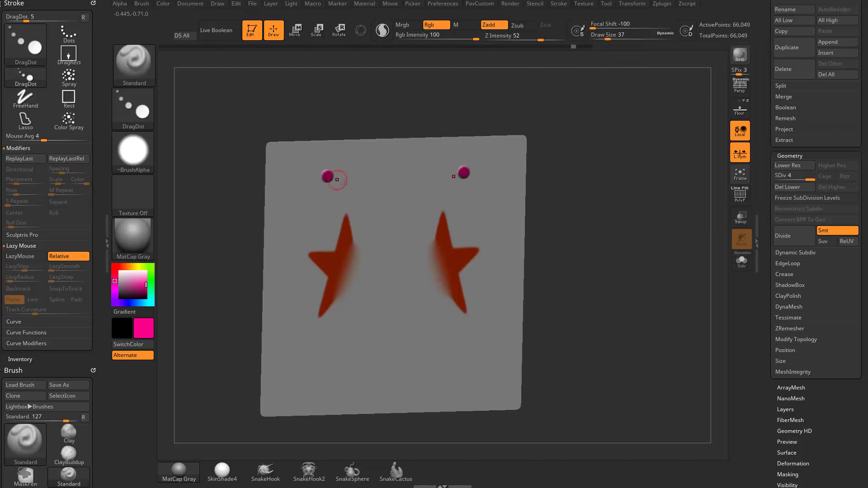
{"action": "left_click_drag", "start_coordinate": [549, 164], "coordinate": [533, 157], "text": "shift"}
{"action": "left_click", "coordinate": [365, 228]}
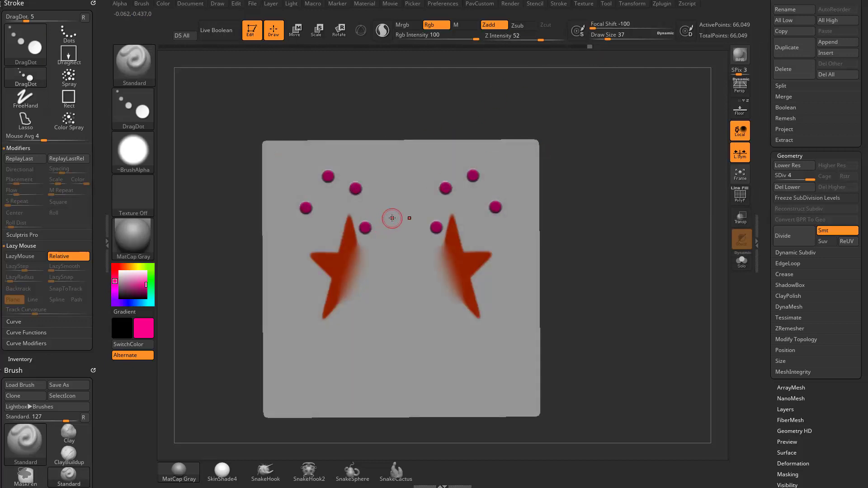
{"action": "left_click", "coordinate": [393, 220]}
{"action": "left_click", "coordinate": [387, 272]}
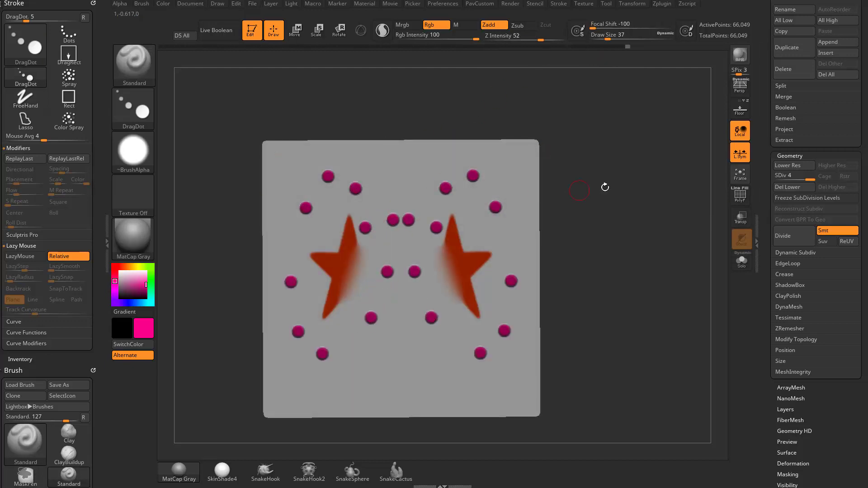
{"action": "left_click_drag", "start_coordinate": [605, 188], "coordinate": [570, 188]}
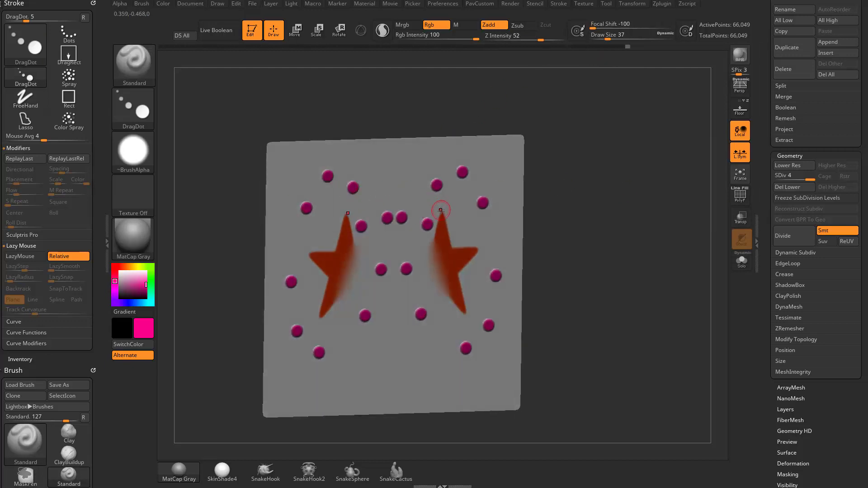
Make bright green the secondary colour and place six mirrored pairs of indented green dots among the magenta ones.
{"action": "left_click", "coordinate": [136, 345]}
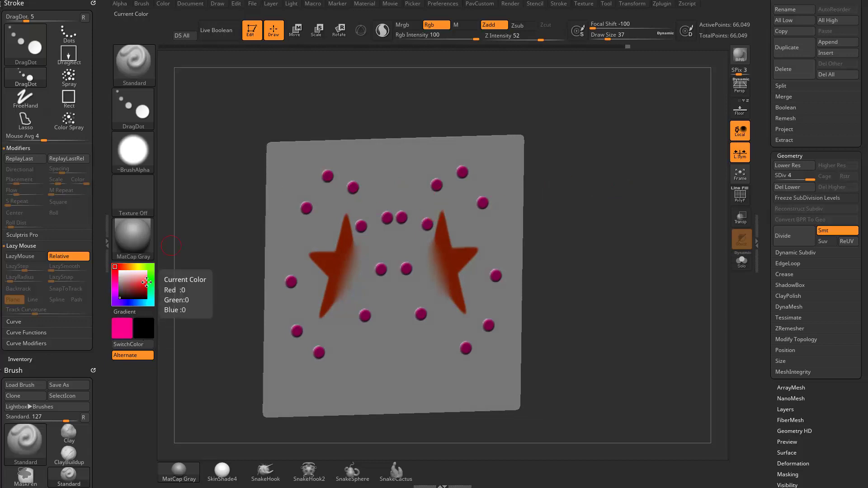
{"action": "left_click", "coordinate": [128, 346]}
{"action": "left_click", "coordinate": [387, 174], "text": "alt"}
{"action": "left_click", "coordinate": [362, 205], "text": "alt"}
{"action": "left_click", "coordinate": [322, 217], "text": "alt"}
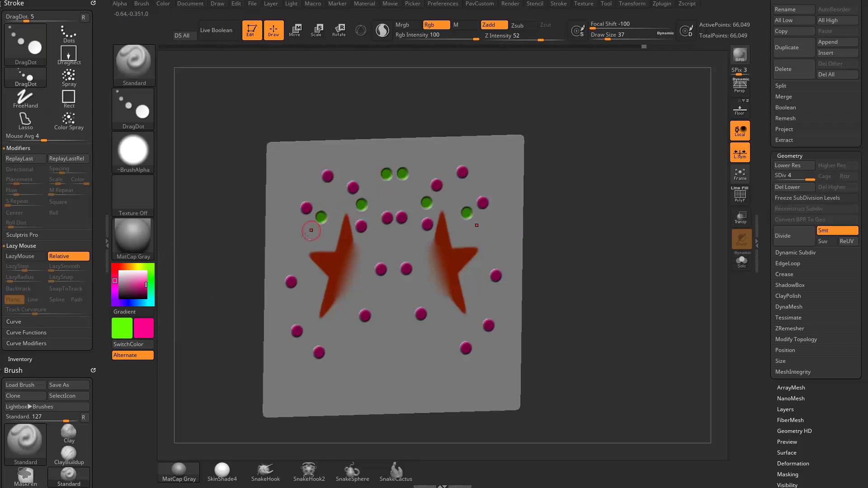
{"action": "left_click", "coordinate": [297, 242], "text": "alt"}
{"action": "left_click", "coordinate": [283, 254], "text": "alt"}
{"action": "left_click", "coordinate": [303, 281], "text": "alt"}
Give the MaskPen brush Alpha 06, the DragDot stroke and a Focal Shift of -100.
{"action": "left_click_drag", "start_coordinate": [563, 256], "coordinate": [575, 236], "text": "shift"}
{"action": "mouse_move", "coordinate": [574, 235]}
{"action": "left_mouse_down", "text": "alt"}
{"action": "mouse_move", "coordinate": [559, 211]}
{"action": "mouse_move", "coordinate": [527, 193]}
{"action": "left_mouse_up", "text": "alt"}
{"action": "left_click", "coordinate": [133, 152], "text": "ctrl"}
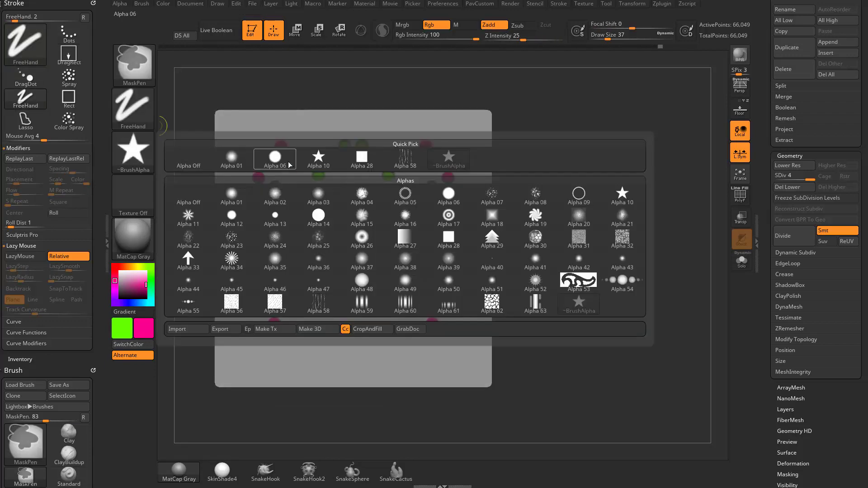
{"action": "left_click", "coordinate": [275, 158]}
{"action": "left_click", "coordinate": [133, 108]}
{"action": "left_click", "coordinate": [404, 118]}
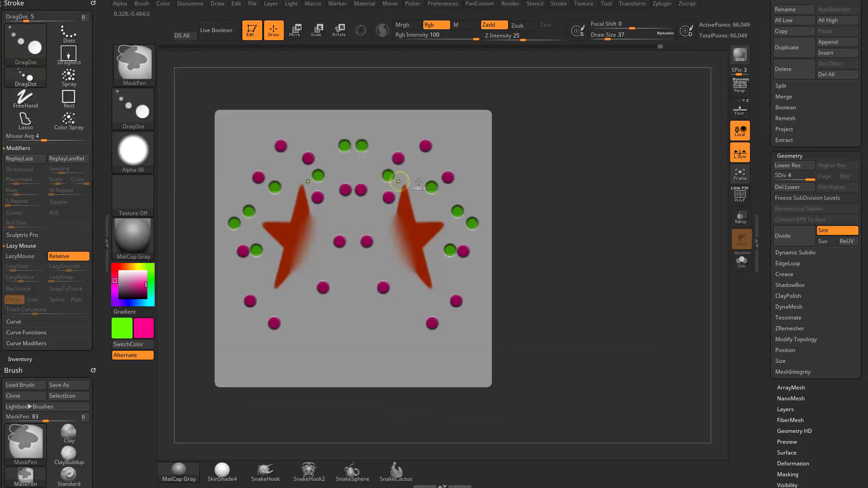
{"action": "mouse_move", "coordinate": [595, 24]}
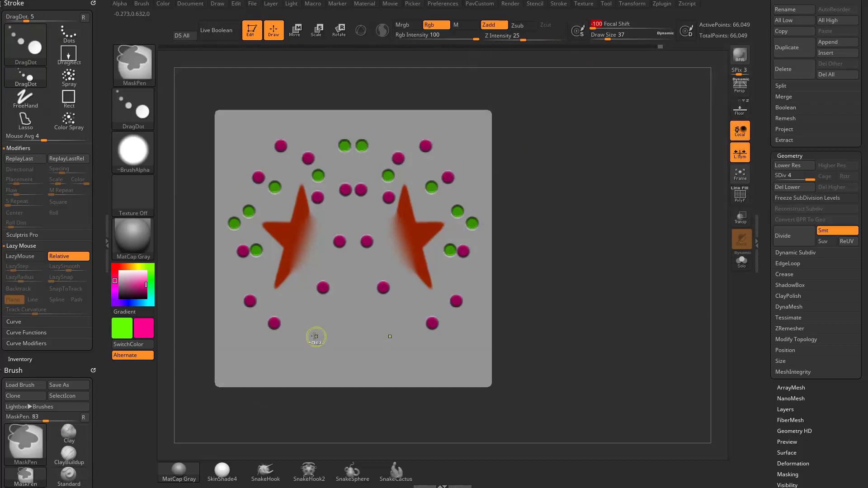
Mask six mirrored pairs of dots on the lower part of the plane, below the two stars.
{"action": "left_click", "coordinate": [293, 307]}
{"action": "left_click", "coordinate": [310, 329]}
{"action": "left_click", "coordinate": [284, 356]}
{"action": "left_click", "coordinate": [241, 351]}
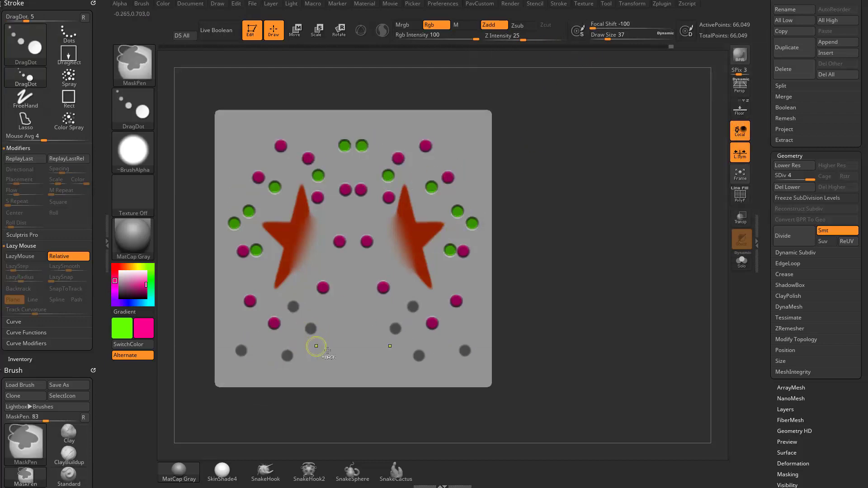
{"action": "left_click", "coordinate": [334, 355]}
{"action": "left_click", "coordinate": [345, 319]}
{"action": "key", "text": "ctrl+z"}
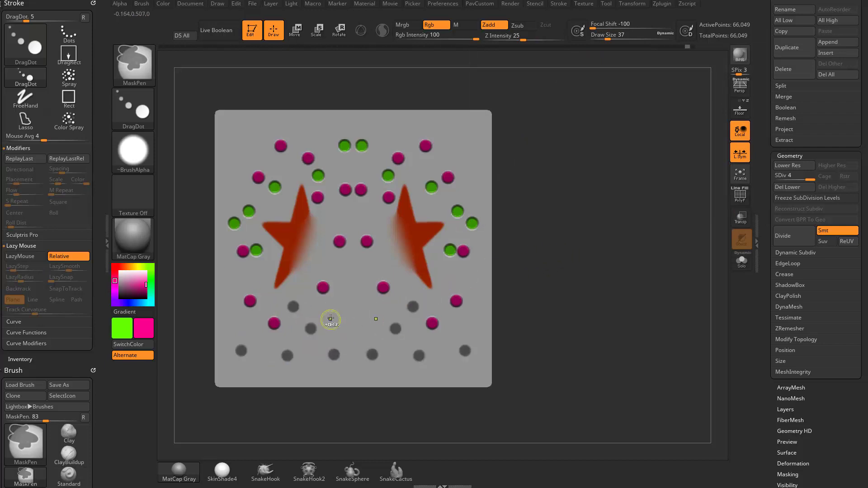
Invert the mask, choose violet as the main colour and fill the unmasked dots with it.
{"action": "left_click", "coordinate": [607, 271], "text": "ctrl"}
{"action": "left_click_drag", "start_coordinate": [599, 264], "coordinate": [597, 258], "text": "alt"}
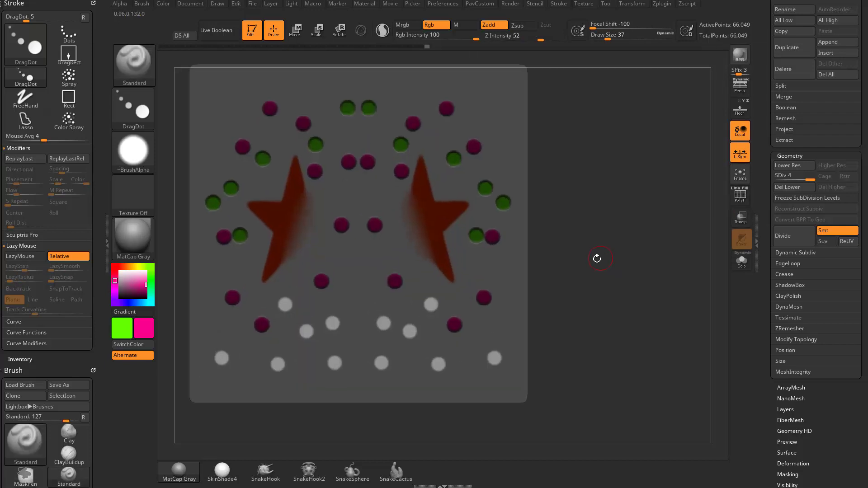
{"action": "left_click", "coordinate": [496, 284], "text": "ctrl+alt"}
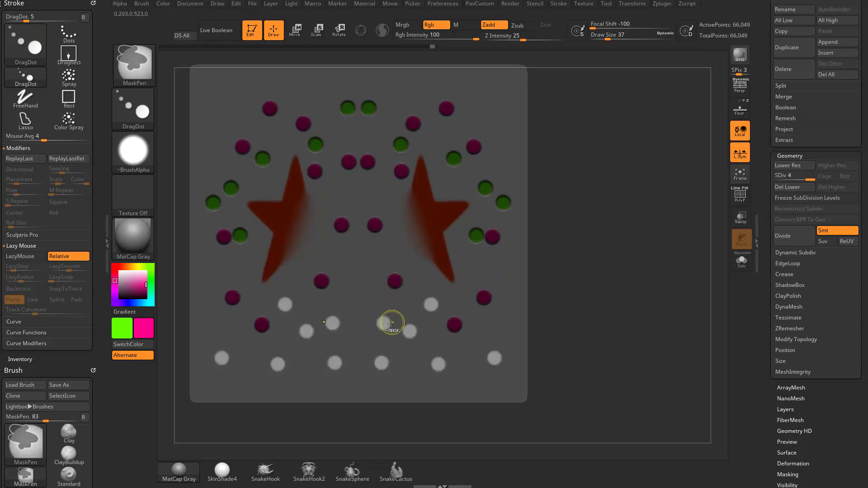
{"action": "key", "text": "ctrl+z"}
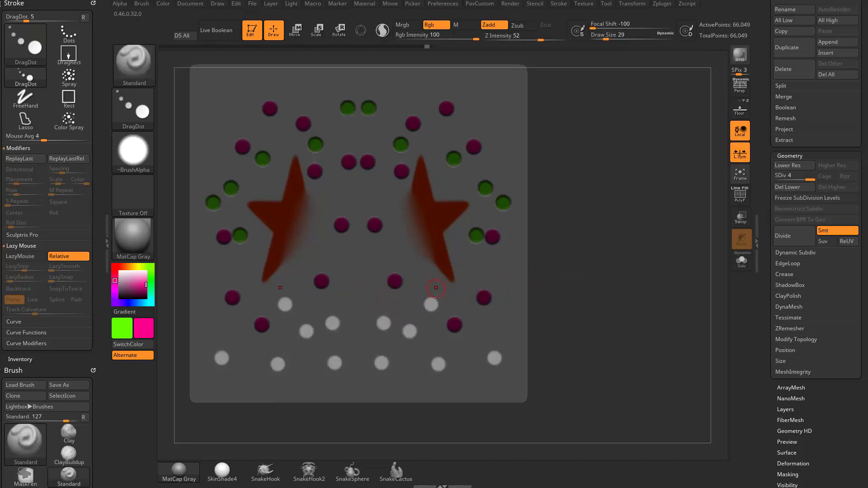
{"action": "left_click", "coordinate": [116, 303]}
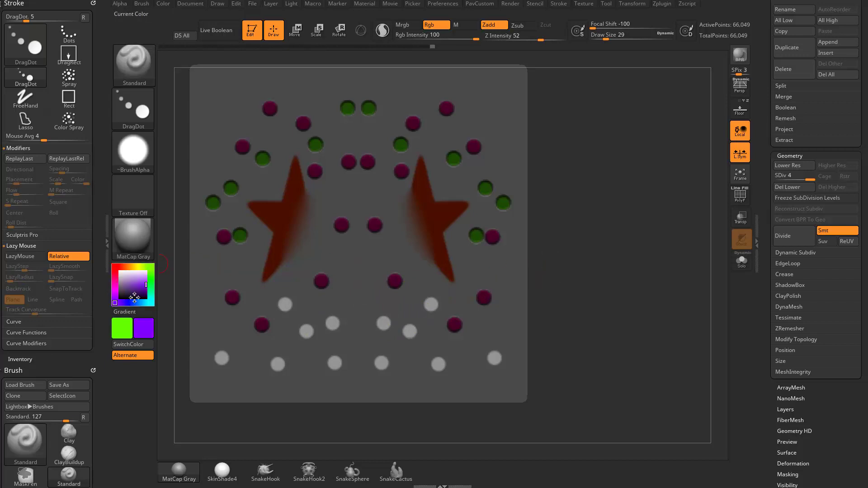
{"action": "left_click", "coordinate": [163, 3]}
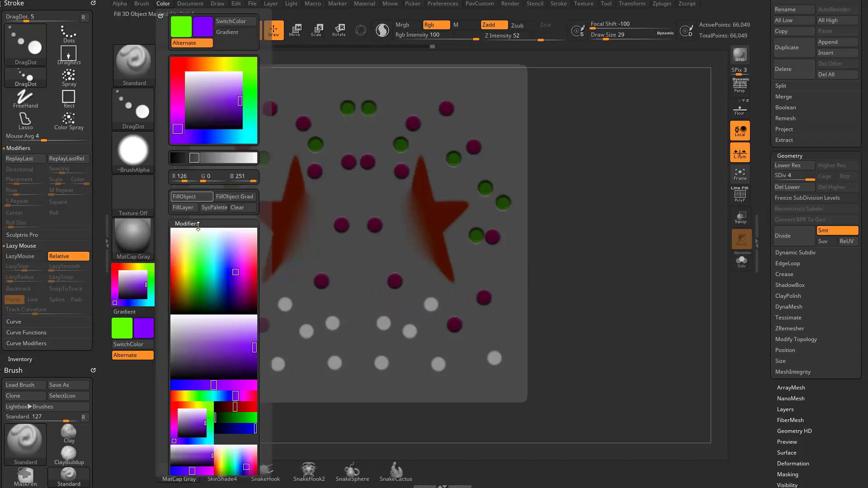
{"action": "left_click", "coordinate": [207, 197]}
{"action": "left_click_drag", "start_coordinate": [626, 209], "coordinate": [613, 223]}
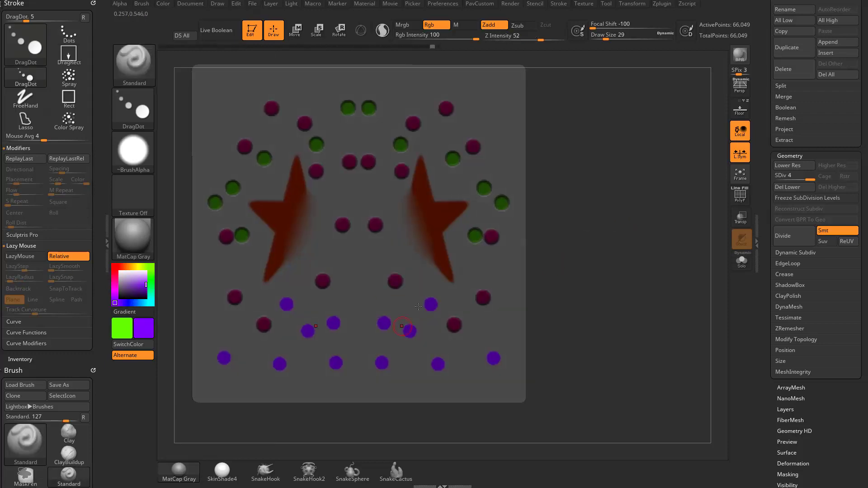
Inflate the unmasked violet dots with the Inflate deformation and clear the mask.
{"action": "scroll", "coordinate": [778, 253], "scroll_direction": "down", "scroll_amount": 6}
{"action": "key", "text": "shift"}
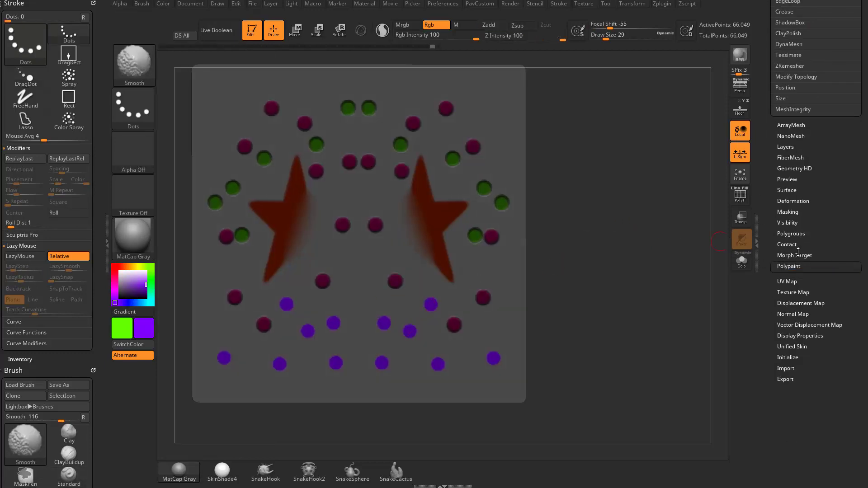
{"action": "left_click", "coordinate": [793, 201]}
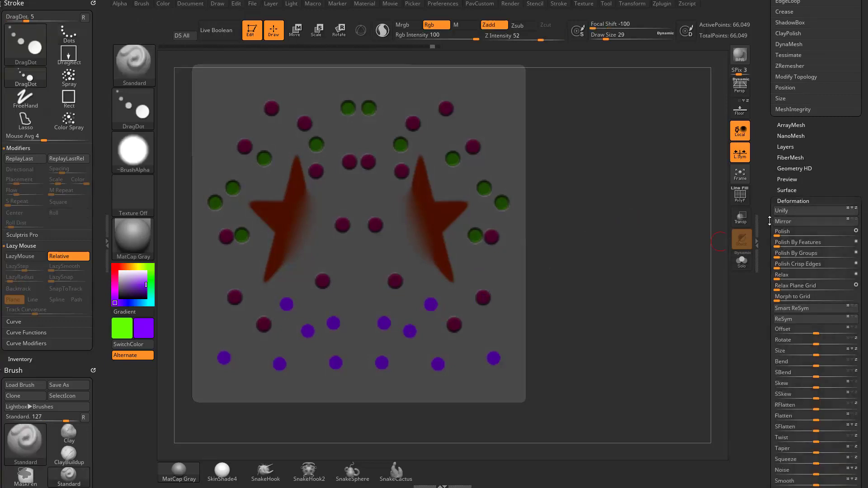
{"action": "scroll", "coordinate": [809, 272], "scroll_direction": "down", "scroll_amount": 3}
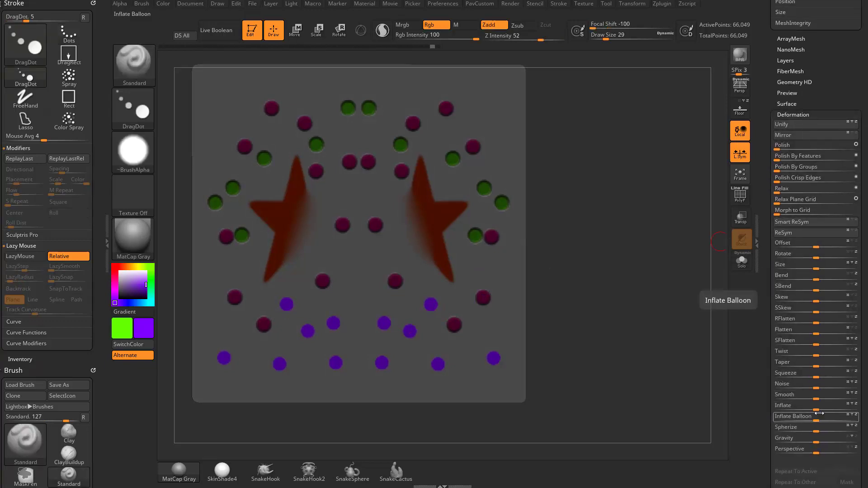
{"action": "left_click_drag", "start_coordinate": [817, 407], "coordinate": [830, 407]}
{"action": "key", "text": "ctrl"}
{"action": "left_click_drag", "start_coordinate": [636, 246], "coordinate": [635, 248], "text": "ctrl"}
{"action": "mouse_move", "coordinate": [628, 248]}
{"action": "left_mouse_down", "text": "shift"}
{"action": "mouse_move", "coordinate": [618, 248]}
{"action": "mouse_move", "coordinate": [636, 267]}
{"action": "mouse_move", "coordinate": [606, 235]}
{"action": "mouse_move", "coordinate": [662, 248]}
{"action": "left_mouse_up", "text": "shift"}
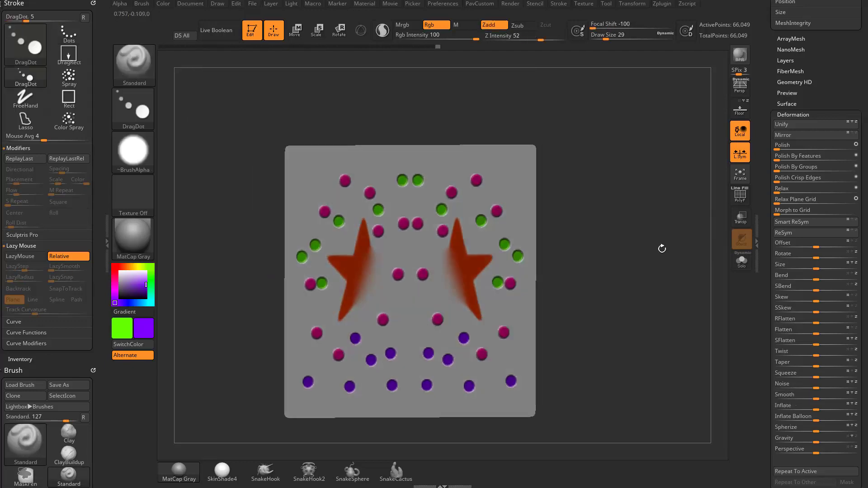
{"action": "left_click_drag", "start_coordinate": [628, 285], "coordinate": [624, 279], "text": "alt"}
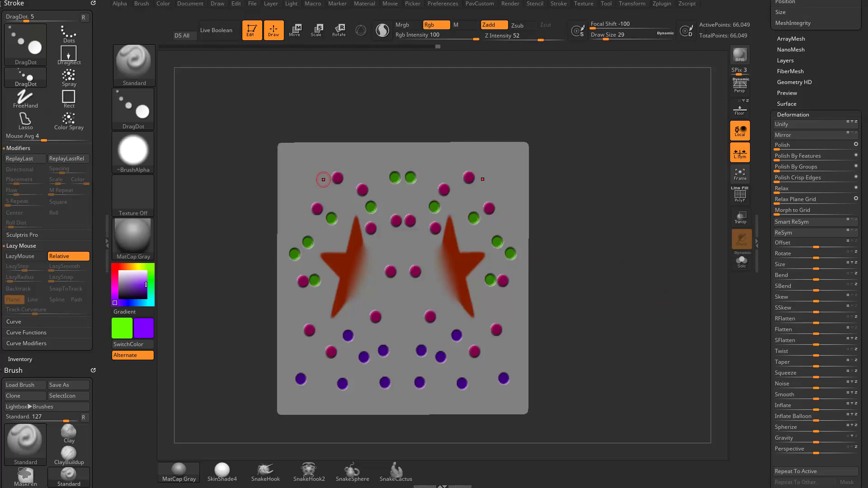
Switch to the Sphere3D_1 tool as a PolyMesh3D and toggle its polypaint on and back off.
{"action": "left_click_drag", "start_coordinate": [767, 94], "coordinate": [767, 361]}
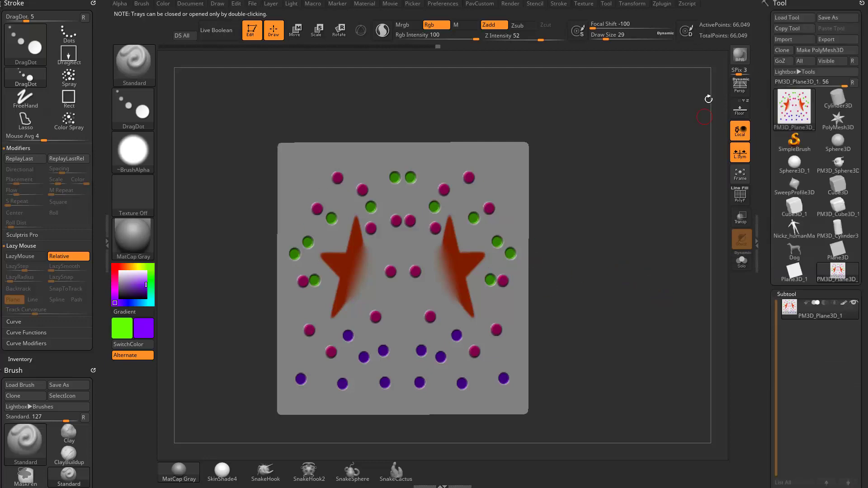
{"action": "left_click", "coordinate": [807, 167]}
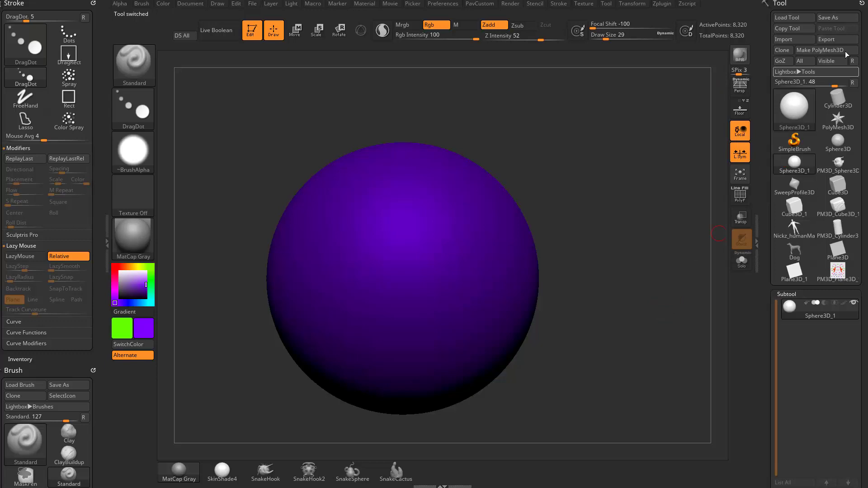
{"action": "left_click", "coordinate": [820, 50]}
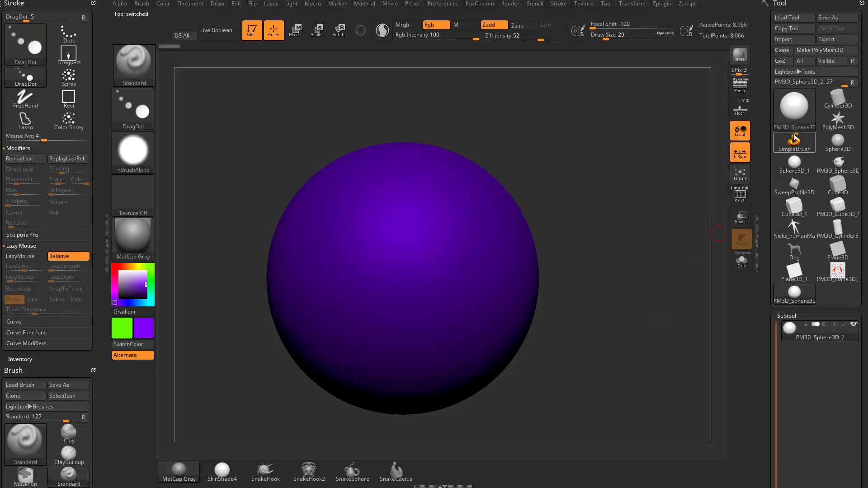
{"action": "left_click", "coordinate": [844, 325]}
{"action": "right_click_drag", "start_coordinate": [638, 297], "coordinate": [644, 277], "text": "ctrl"}
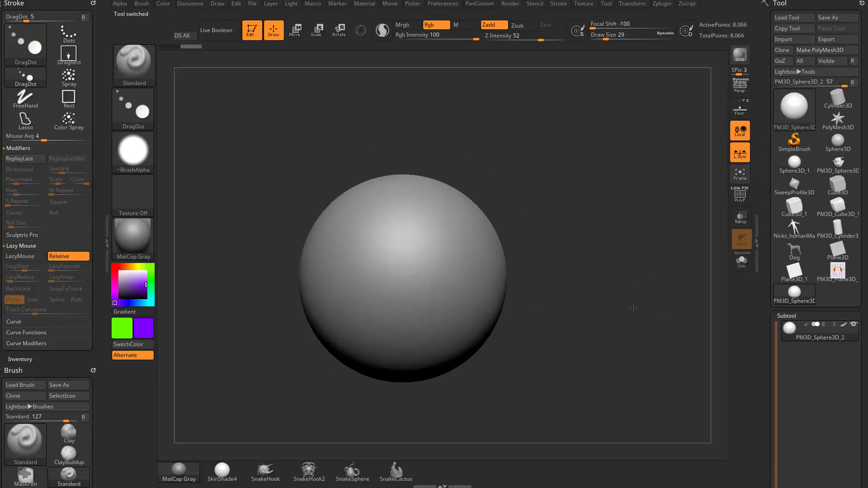
{"action": "left_click", "coordinate": [844, 324]}
Set the Standard brush to Draw Size 65, Dots stroke, Alpha Off and Focal Shift 0, with Zadd off.
{"action": "key", "text": "s"}
{"action": "left_click_drag", "start_coordinate": [608, 256], "coordinate": [622, 260]}
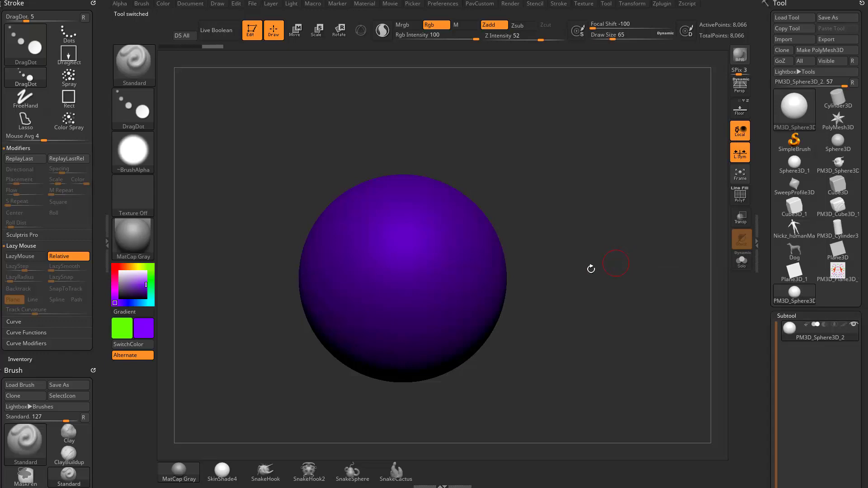
{"action": "left_click_drag", "start_coordinate": [607, 189], "coordinate": [612, 201], "text": "alt"}
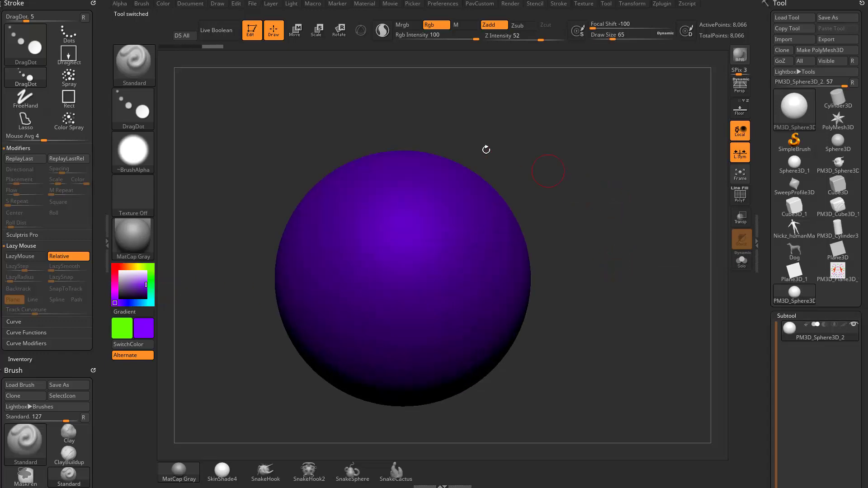
{"action": "left_click", "coordinate": [487, 28]}
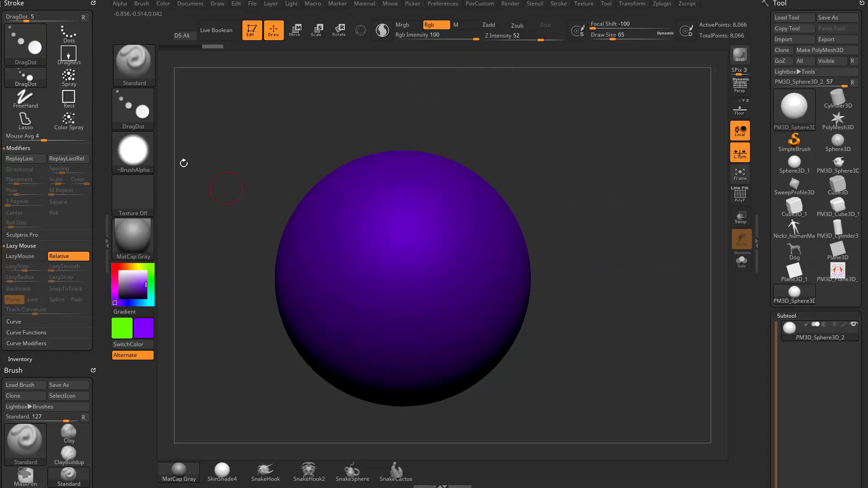
{"action": "left_click", "coordinate": [138, 112]}
{"action": "left_click", "coordinate": [186, 119]}
{"action": "left_click", "coordinate": [139, 156]}
{"action": "left_click", "coordinate": [179, 164]}
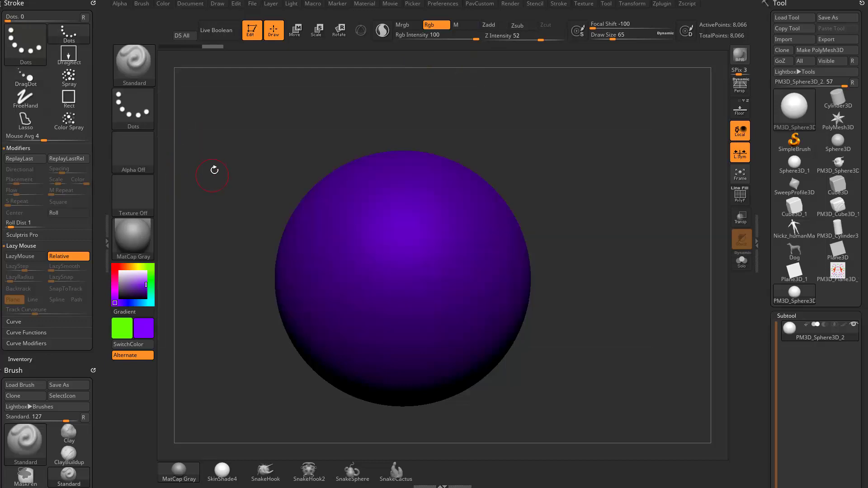
{"action": "left_click", "coordinate": [613, 24]}
Paint a curved violet stroke across the front of the sphere.
{"action": "mouse_move", "coordinate": [348, 224]}
{"action": "left_mouse_down"}
{"action": "mouse_move", "coordinate": [441, 296]}
{"action": "mouse_move", "coordinate": [437, 257]}
{"action": "left_mouse_up"}
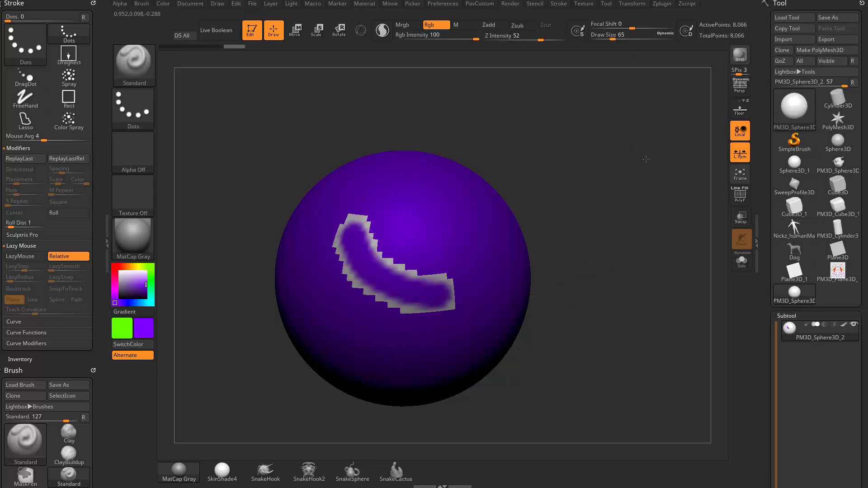
{"action": "left_click_drag", "start_coordinate": [646, 159], "coordinate": [652, 169]}
{"action": "left_click_drag", "start_coordinate": [605, 216], "coordinate": [494, 227]}
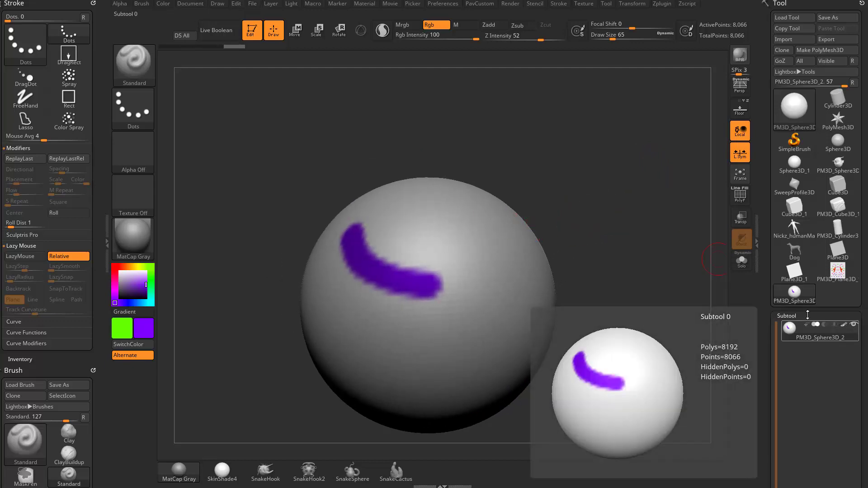
Turn off the sphere's polypaint, repaint the curved violet stroke a little longer and undo it.
{"action": "left_click", "coordinate": [844, 325]}
{"action": "left_click_drag", "start_coordinate": [591, 184], "coordinate": [639, 289]}
{"action": "mouse_move", "coordinate": [350, 231]}
{"action": "left_mouse_down"}
{"action": "mouse_move", "coordinate": [442, 288]}
{"action": "mouse_move", "coordinate": [350, 231]}
{"action": "left_mouse_up"}
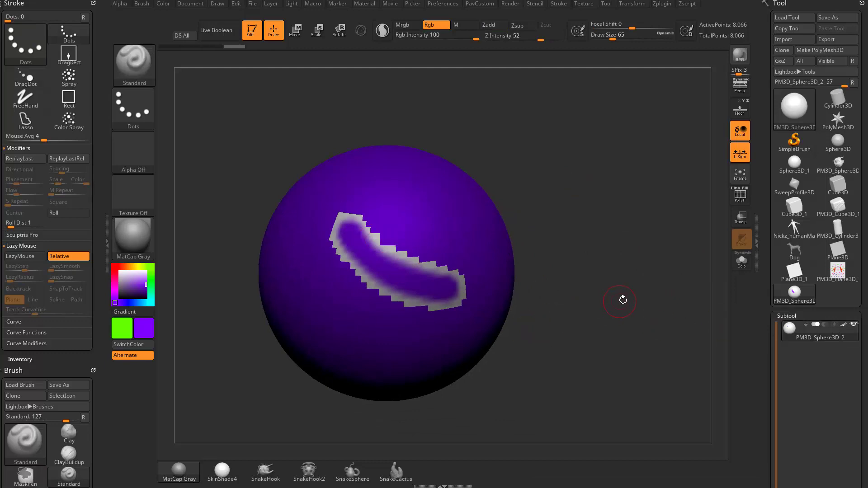
{"action": "left_click_drag", "start_coordinate": [623, 300], "coordinate": [588, 298]}
{"action": "left_click_drag", "start_coordinate": [621, 199], "coordinate": [648, 197]}
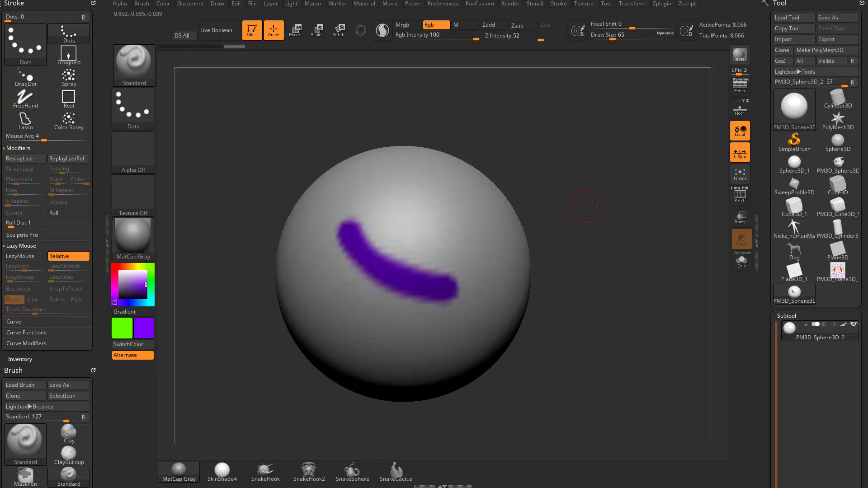
{"action": "left_click_drag", "start_coordinate": [594, 206], "coordinate": [613, 193]}
{"action": "key", "text": "ctrl+z"}
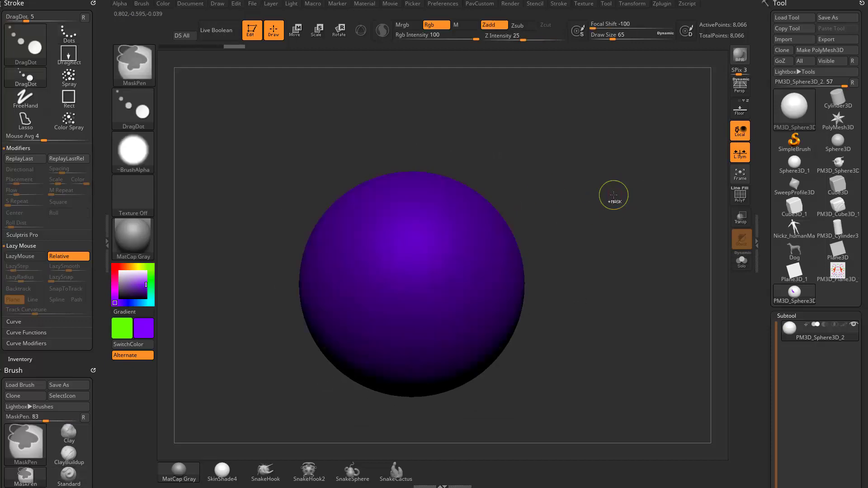
Paint a violet stroke mirrored across X, turn on Y symmetry as well and paint a longer stroke down the sphere.
{"action": "left_click_drag", "start_coordinate": [444, 222], "coordinate": [463, 271]}
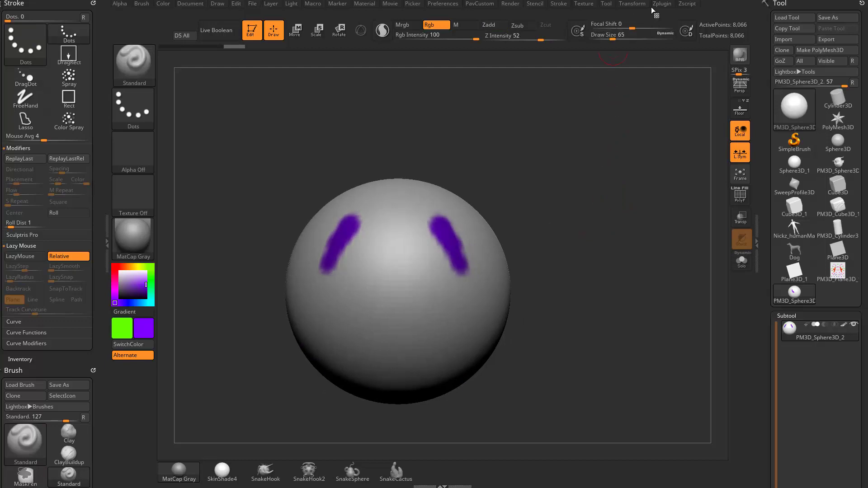
{"action": "left_click", "coordinate": [661, 4]}
{"action": "mouse_move", "coordinate": [636, 4]}
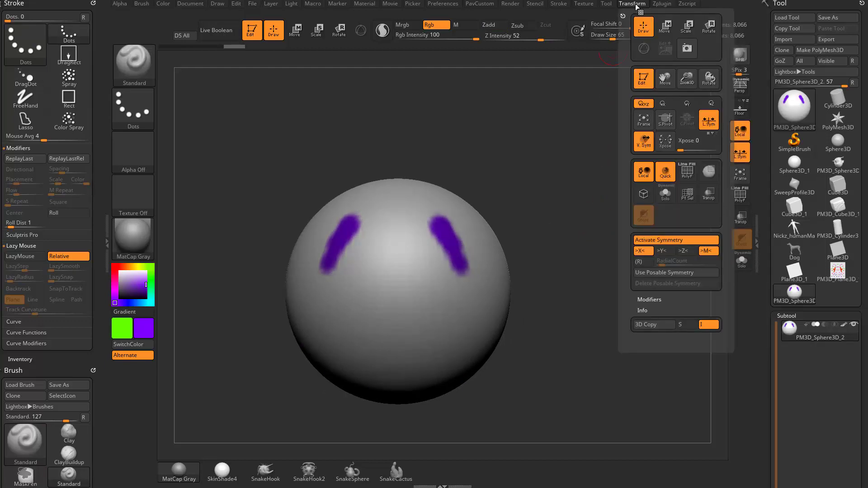
{"action": "left_click", "coordinate": [662, 253]}
{"action": "left_click_drag", "start_coordinate": [441, 255], "coordinate": [435, 349]}
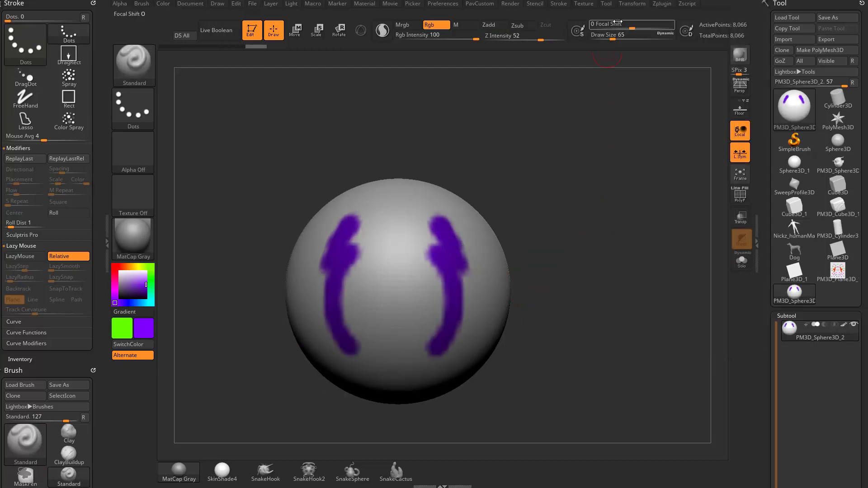
Add Z symmetry and paint another violet stroke on the side of the sphere.
{"action": "left_click", "coordinate": [631, 4]}
{"action": "left_click", "coordinate": [688, 251]}
{"action": "left_click_drag", "start_coordinate": [579, 215], "coordinate": [536, 218]}
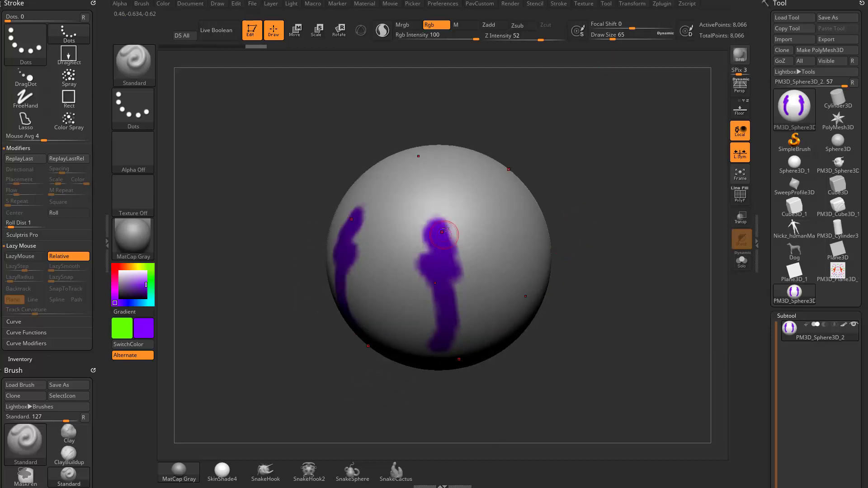
{"action": "mouse_move", "coordinate": [446, 228]}
{"action": "left_mouse_down"}
{"action": "mouse_move", "coordinate": [584, 223]}
{"action": "mouse_move", "coordinate": [652, 207]}
{"action": "left_mouse_up"}
Undo the symmetric violet strokes on the sphere.
{"action": "key", "text": "ctrl+z"}
{"action": "key", "text": "ctrl+z"}
{"action": "key", "text": "ctrl+z"}
{"action": "key", "text": "ctrl+z"}
{"action": "left_click_drag", "start_coordinate": [620, 143], "coordinate": [618, 119]}
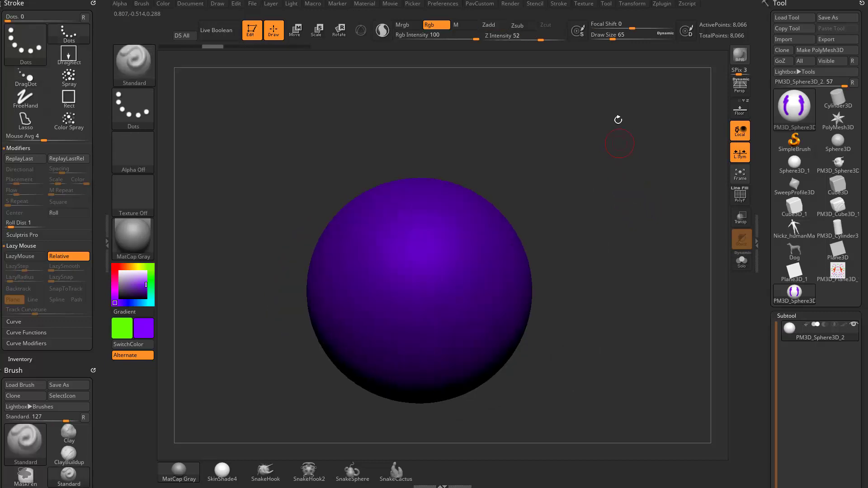
{"action": "key", "text": "ctrl+z"}
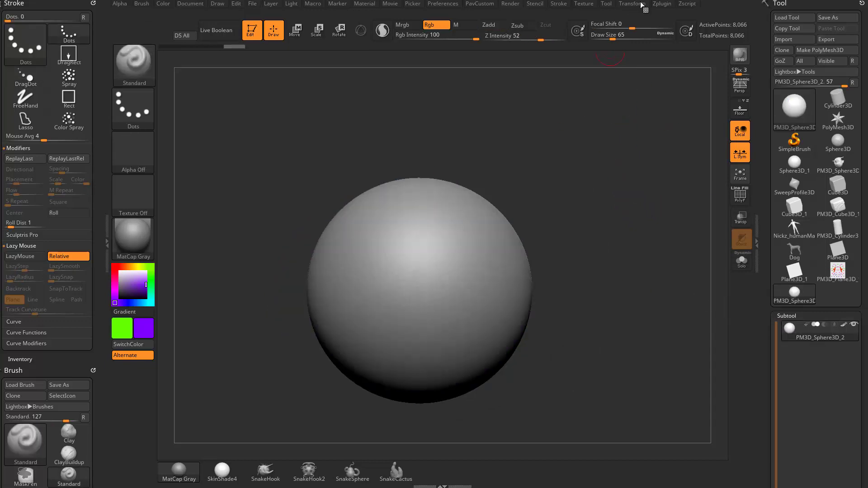
Set radial symmetry to the Y axis only with a count of 8 and paint a long violet stroke down the sphere.
{"action": "left_click", "coordinate": [642, 4]}
{"action": "left_click", "coordinate": [685, 252]}
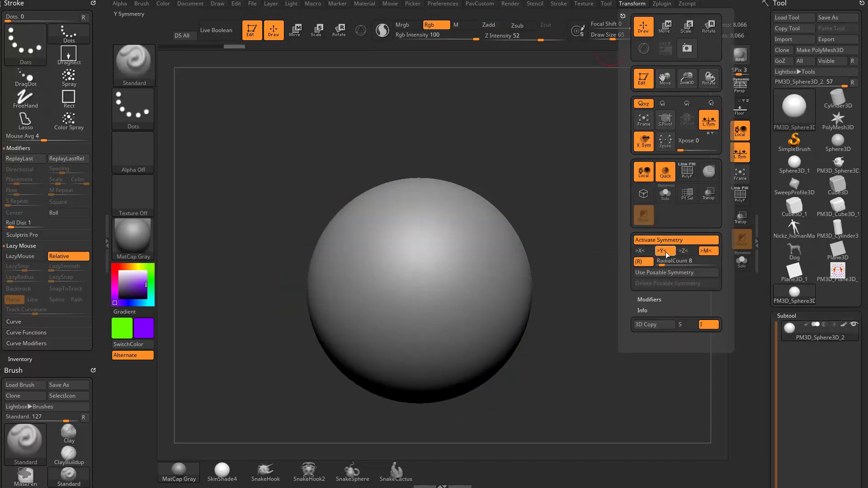
{"action": "mouse_move", "coordinate": [440, 248]}
{"action": "left_mouse_down"}
{"action": "mouse_move", "coordinate": [385, 311]}
{"action": "mouse_move", "coordinate": [432, 332]}
{"action": "mouse_move", "coordinate": [452, 370]}
{"action": "mouse_move", "coordinate": [450, 389]}
{"action": "left_mouse_up"}
Switch to the painted plane, face it front-on and step its history back to the blank, unpainted state.
{"action": "left_click", "coordinate": [832, 271]}
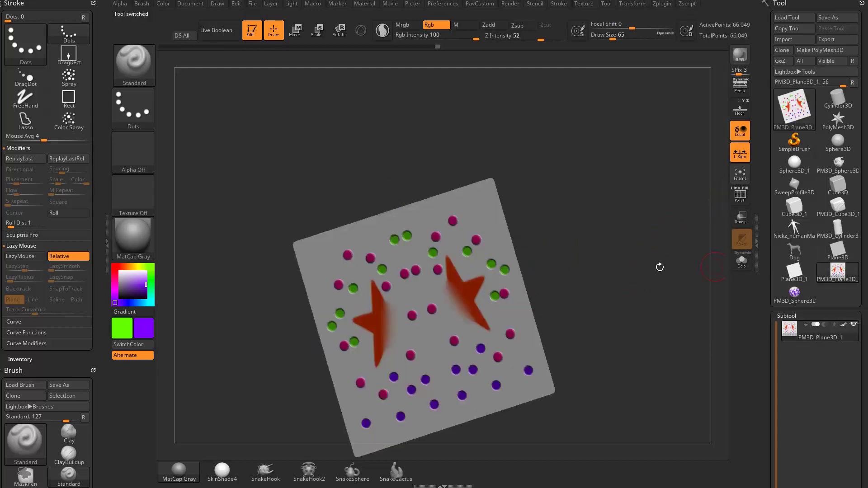
{"action": "left_click_drag", "start_coordinate": [620, 258], "coordinate": [609, 245]}
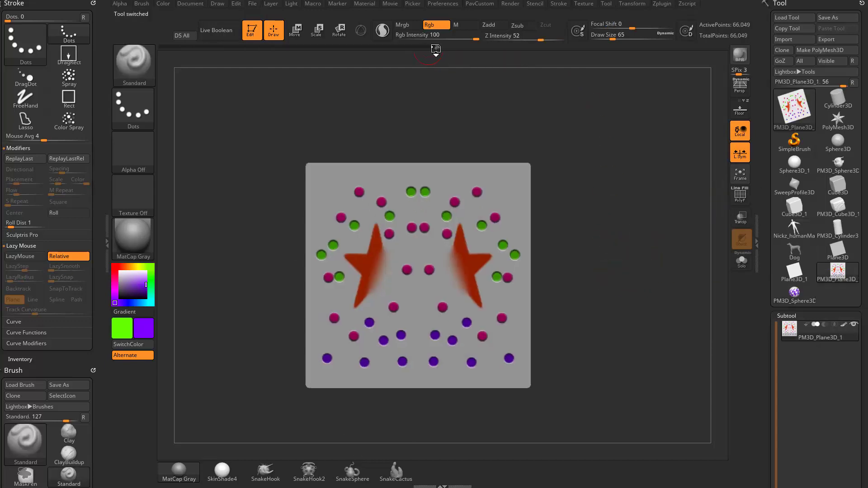
{"action": "left_click_drag", "start_coordinate": [435, 49], "coordinate": [351, 47]}
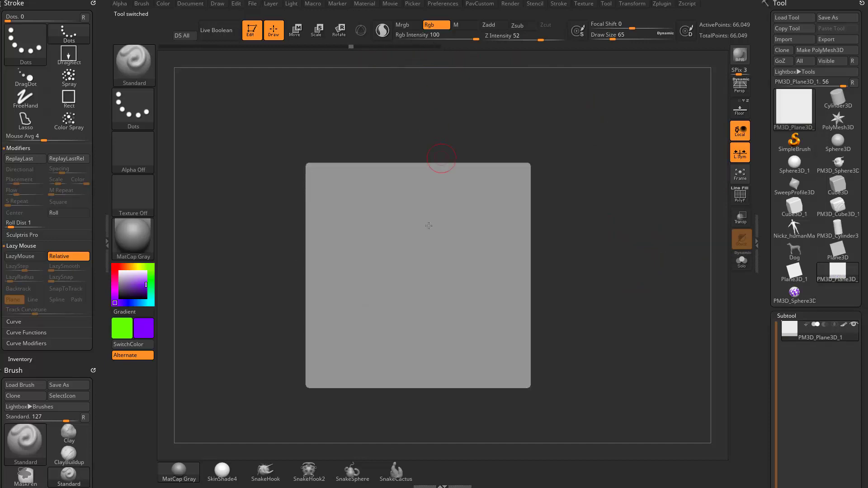
Set the plane's radial symmetry to the Z axis, briefly showing the floor grid to check the axes.
{"action": "left_click", "coordinate": [633, 4]}
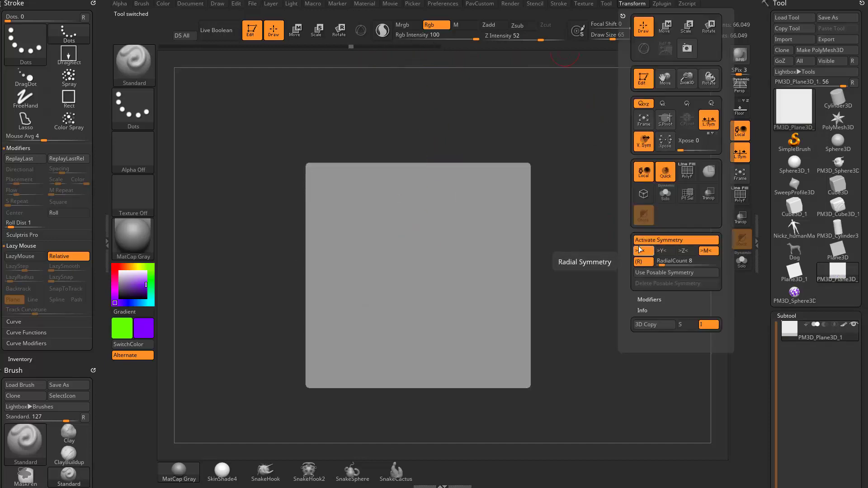
{"action": "left_click", "coordinate": [740, 109]}
{"action": "left_click_drag", "start_coordinate": [615, 213], "coordinate": [621, 118]}
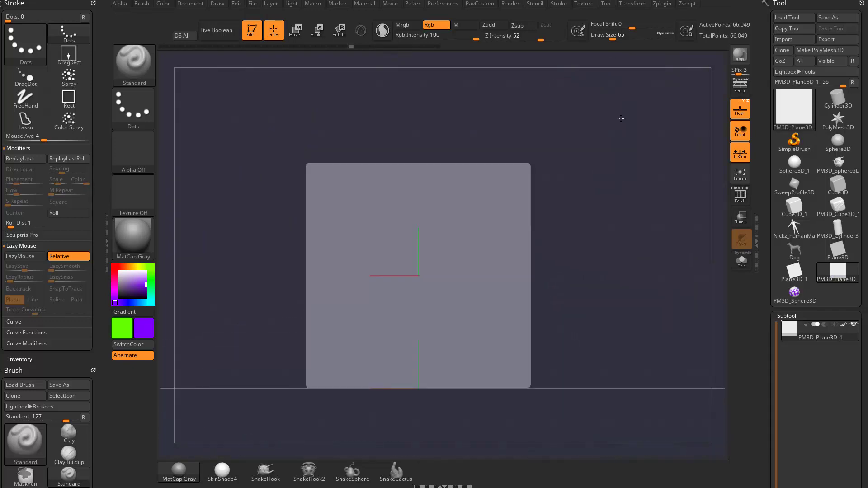
{"action": "left_click", "coordinate": [744, 115]}
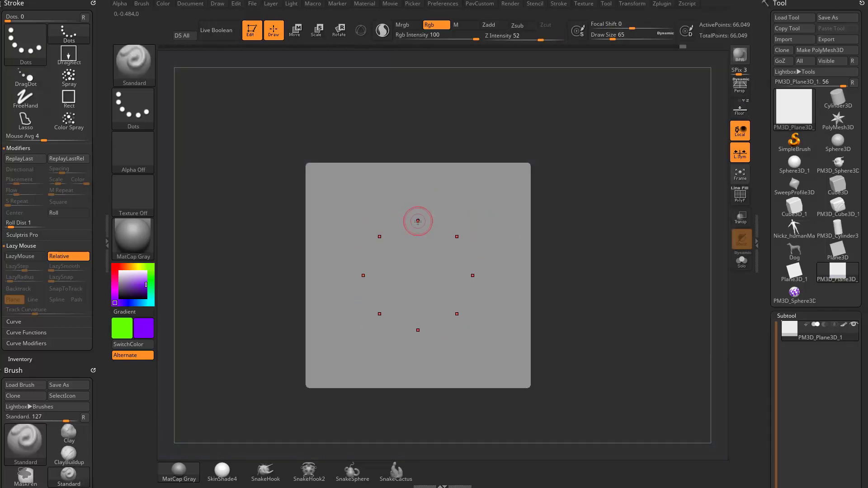
Paint a violet test stroke around the plane's centre with eightfold radial symmetry at draw size 44 and undo it.
{"action": "key", "text": "s"}
{"action": "mouse_move", "coordinate": [418, 221]}
{"action": "left_mouse_down"}
{"action": "mouse_move", "coordinate": [434, 254]}
{"action": "mouse_move", "coordinate": [458, 239]}
{"action": "left_mouse_up"}
{"action": "key", "text": "ctrl+z"}
Dock the Transform palette, set the radial count to 35 and paint a violet wavy radial pattern with draw size 17.
{"action": "left_click", "coordinate": [631, 4]}
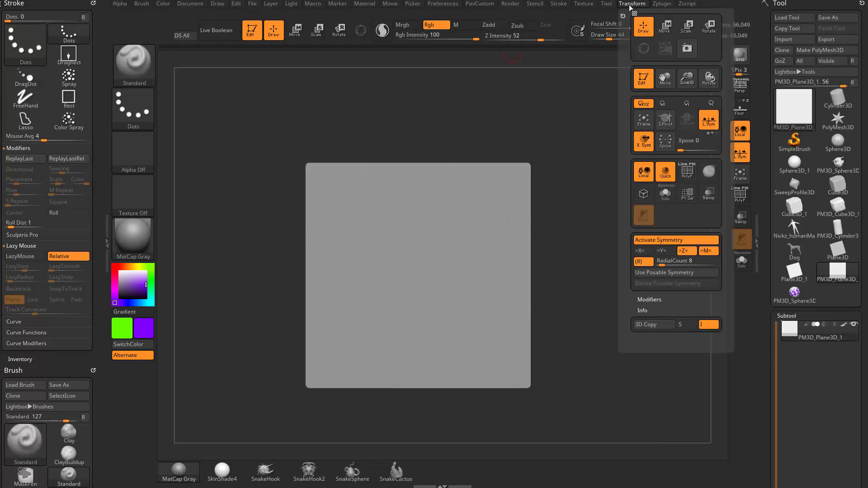
{"action": "left_click_drag", "start_coordinate": [572, 27], "coordinate": [20, 99]}
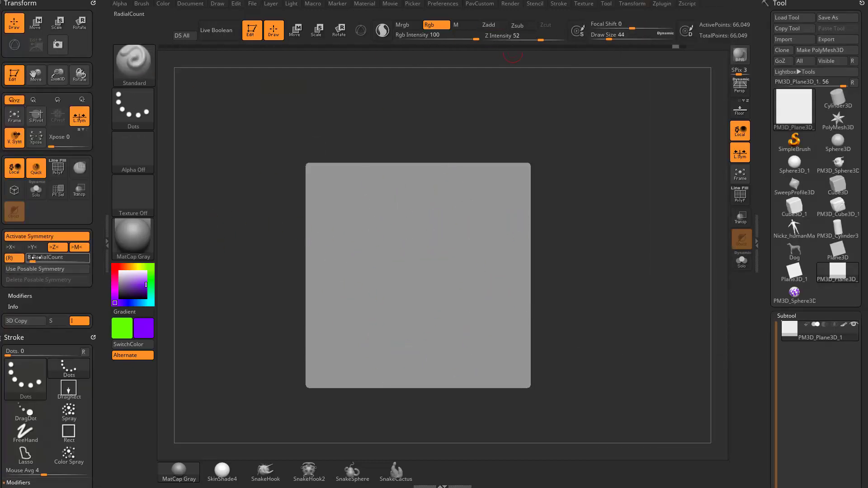
{"action": "left_click_drag", "start_coordinate": [37, 260], "coordinate": [49, 261]}
{"action": "key", "text": "s"}
{"action": "mouse_move", "coordinate": [406, 228]}
{"action": "left_mouse_down"}
{"action": "mouse_move", "coordinate": [384, 235]}
{"action": "mouse_move", "coordinate": [398, 260]}
{"action": "left_mouse_up"}
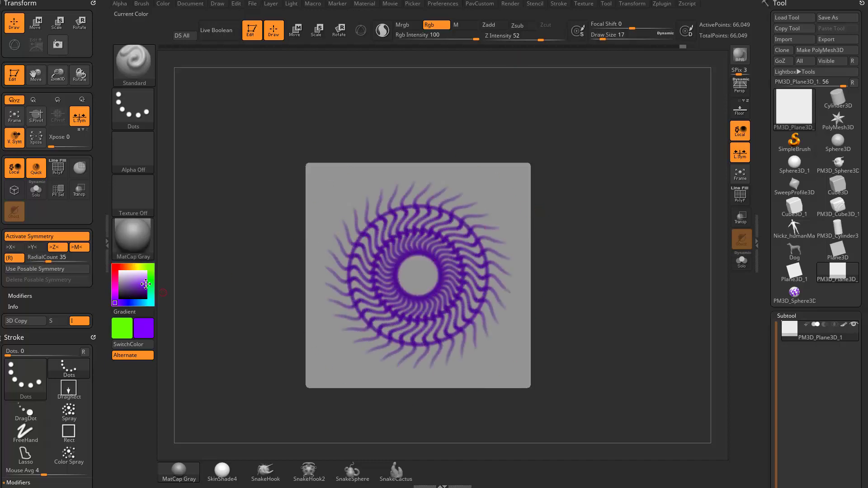
Change the colour to green, set the radial count to 21 and paint wavy green strokes over the violet pattern.
{"action": "left_click", "coordinate": [151, 279]}
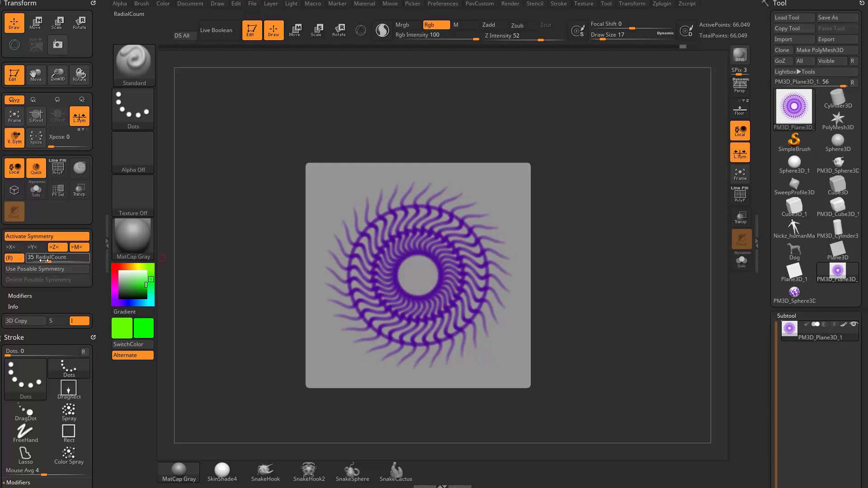
{"action": "left_click_drag", "start_coordinate": [351, 222], "coordinate": [388, 245]}
{"action": "left_click", "coordinate": [154, 109]}
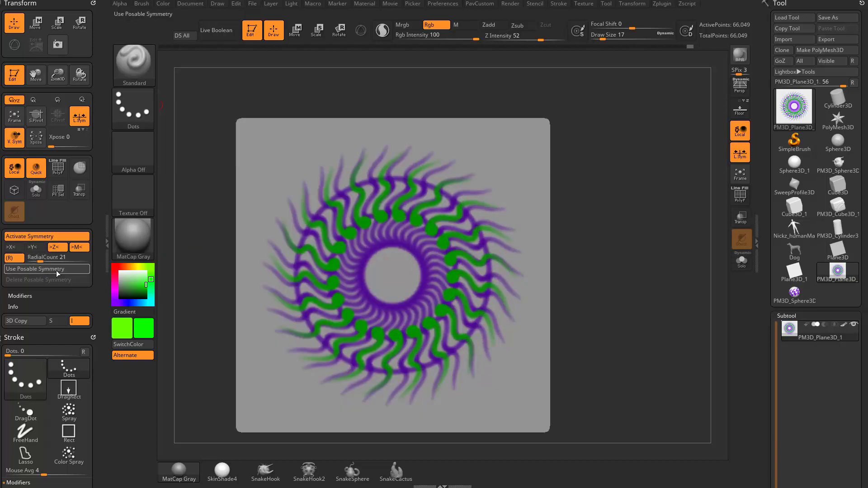
Set the radial count to 10 and give the Standard brush the DragDot stroke with the star-shaped Alpha 10.
{"action": "left_click", "coordinate": [46, 257]}
{"action": "type", "text": "10"}
{"action": "left_click", "coordinate": [142, 114]}
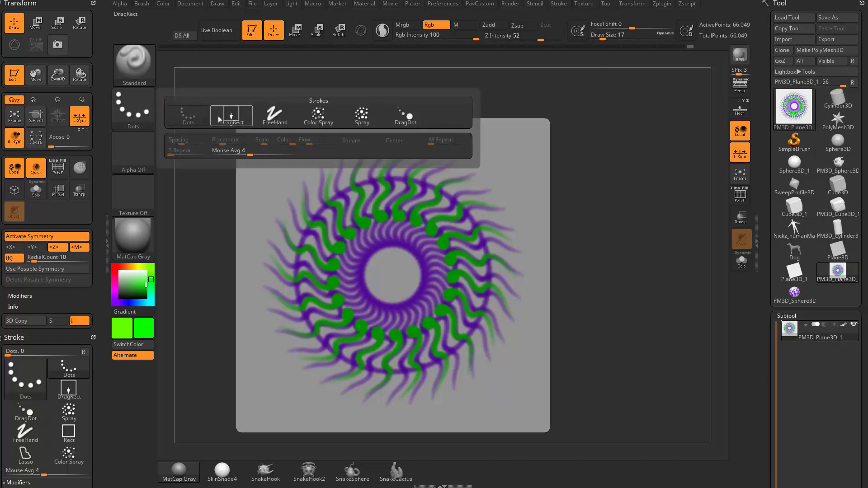
{"action": "left_click", "coordinate": [394, 121]}
{"action": "left_click", "coordinate": [138, 156]}
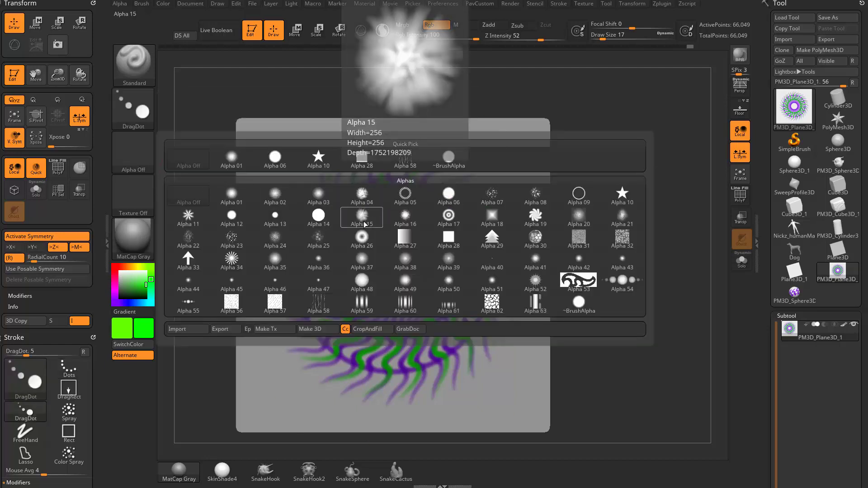
{"action": "left_click", "coordinate": [448, 194]}
{"action": "left_click", "coordinate": [134, 152]}
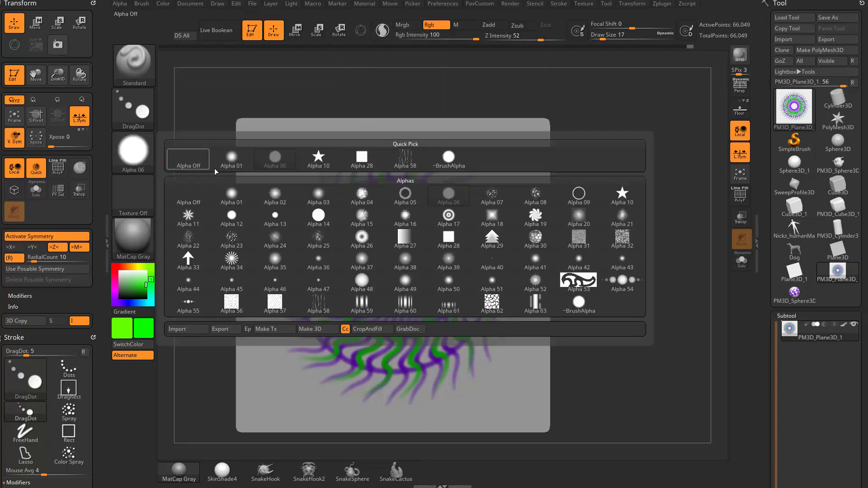
{"action": "left_click", "coordinate": [330, 156]}
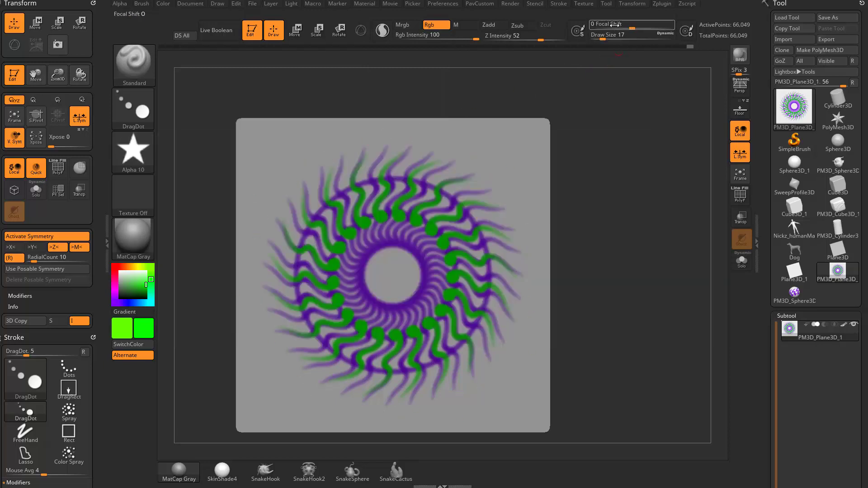
With focal shift -100, draw size 54 and an orange colour, place a ring of ten stars around the pattern's inner circle.
{"action": "mouse_move", "coordinate": [383, 153]}
{"action": "left_mouse_down"}
{"action": "mouse_move", "coordinate": [359, 136]}
{"action": "mouse_move", "coordinate": [349, 170]}
{"action": "mouse_move", "coordinate": [357, 139]}
{"action": "mouse_move", "coordinate": [366, 186]}
{"action": "mouse_move", "coordinate": [343, 143]}
{"action": "mouse_move", "coordinate": [366, 184]}
{"action": "mouse_move", "coordinate": [330, 162]}
{"action": "left_mouse_up"}
{"action": "key", "text": "ctrl+z"}
{"action": "left_click_drag", "start_coordinate": [142, 267], "coordinate": [132, 267]}
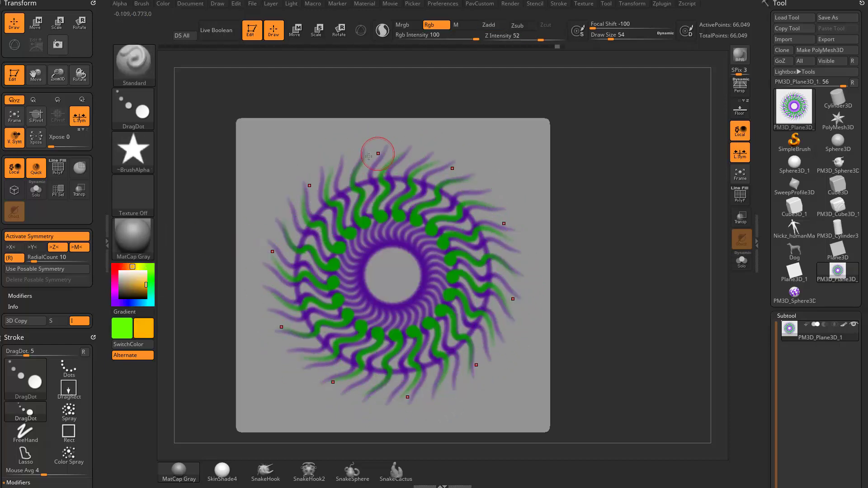
{"action": "left_click", "coordinate": [367, 223]}
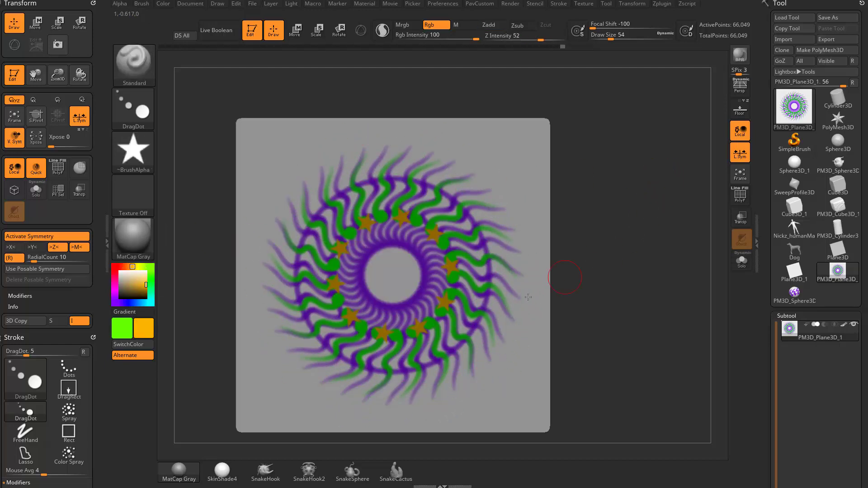
{"action": "left_click_drag", "start_coordinate": [644, 186], "coordinate": [624, 199]}
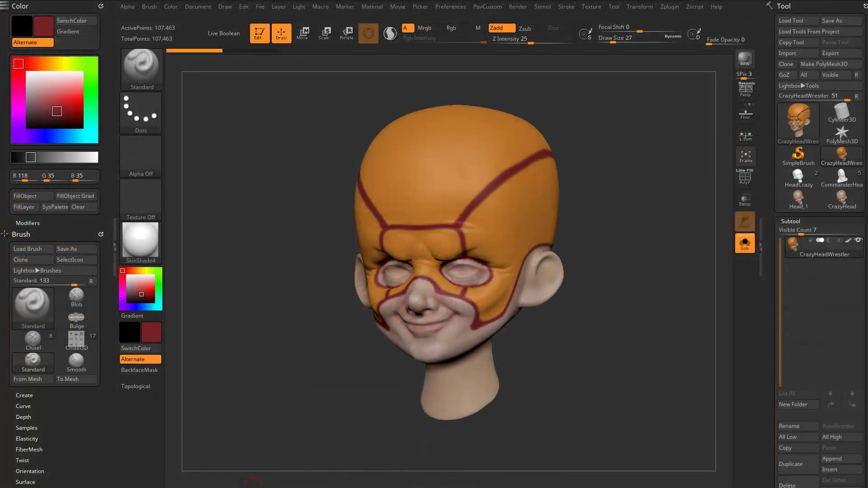
{"action": "mouse_move", "coordinate": [637, 178]}
{"action": "left_mouse_down"}
{"action": "mouse_move", "coordinate": [645, 201]}
{"action": "mouse_move", "coordinate": [639, 219]}
{"action": "mouse_move", "coordinate": [550, 227]}
{"action": "mouse_move", "coordinate": [615, 237]}
{"action": "left_mouse_up"}
{"action": "key", "text": "s"}
{"action": "left_click", "coordinate": [605, 242]}
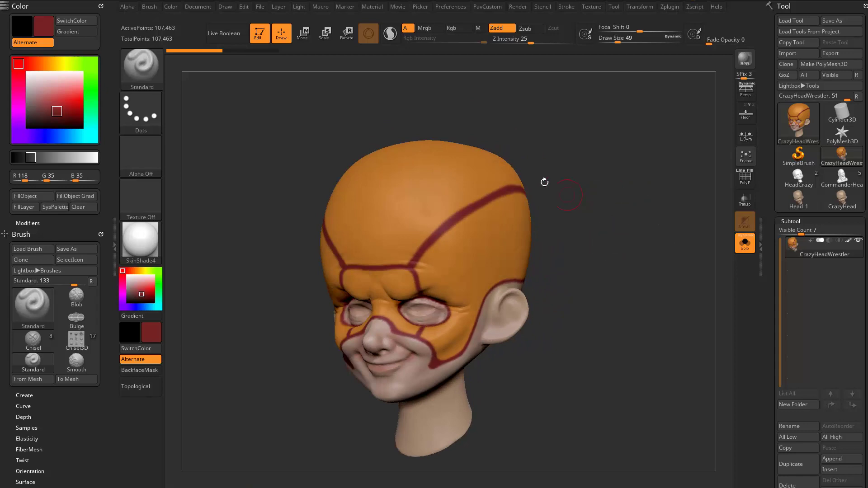
{"action": "key", "text": "s"}
{"action": "left_click_drag", "start_coordinate": [321, 137], "coordinate": [320, 138]}
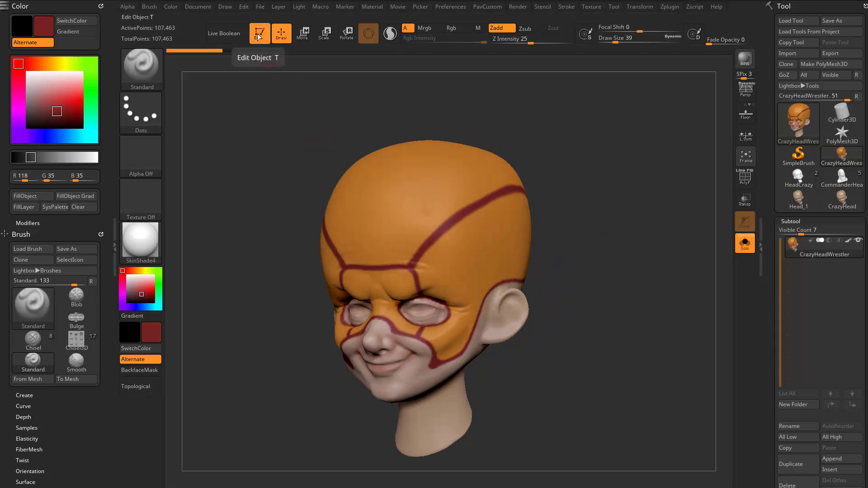
Exit edit mode on the wrestler head, clear the canvas and draw an editable Plane3D onto it.
{"action": "left_click", "coordinate": [261, 40]}
{"action": "key", "text": "ctrl+n"}
{"action": "left_click", "coordinate": [799, 154]}
{"action": "left_click", "coordinate": [808, 126]}
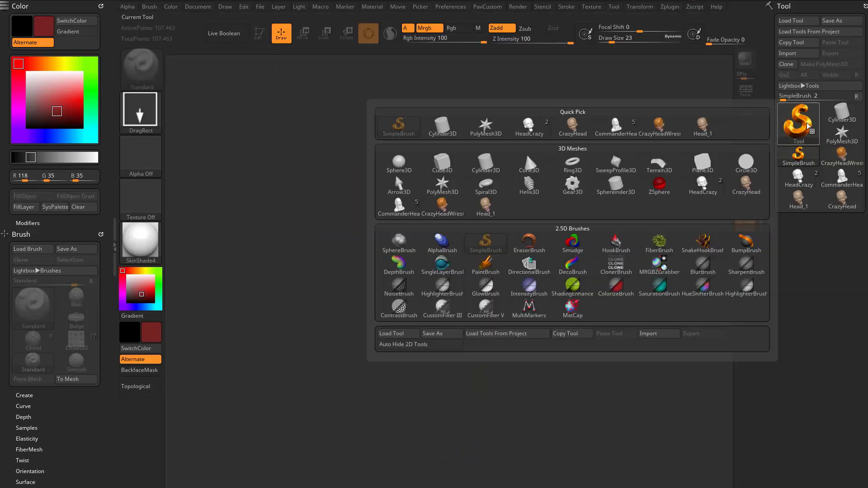
{"action": "mouse_move", "coordinate": [708, 167]}
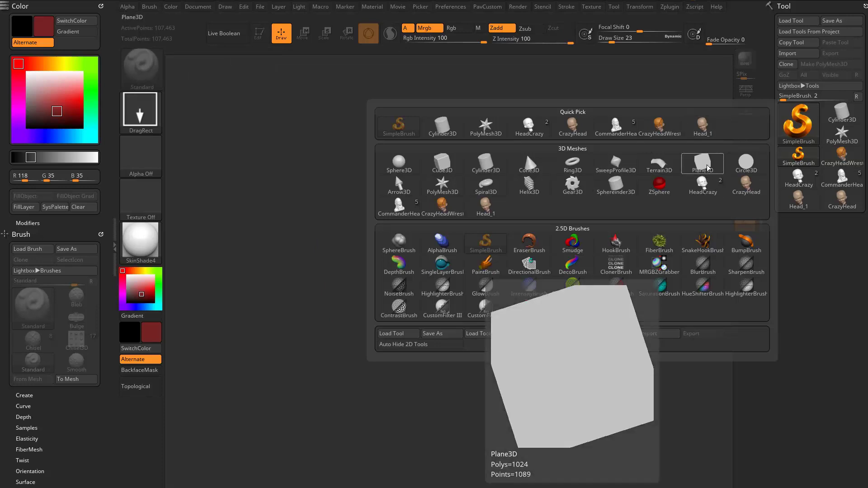
{"action": "left_click", "coordinate": [699, 168]}
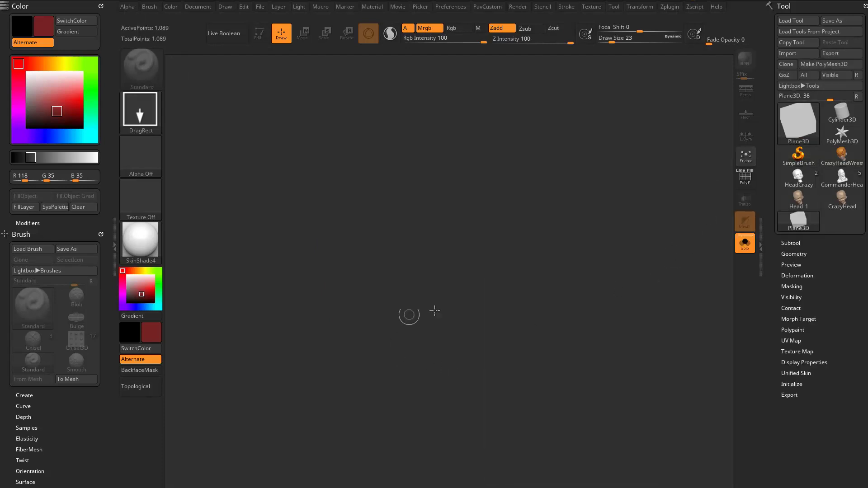
{"action": "left_click_drag", "start_coordinate": [415, 308], "coordinate": [430, 386]}
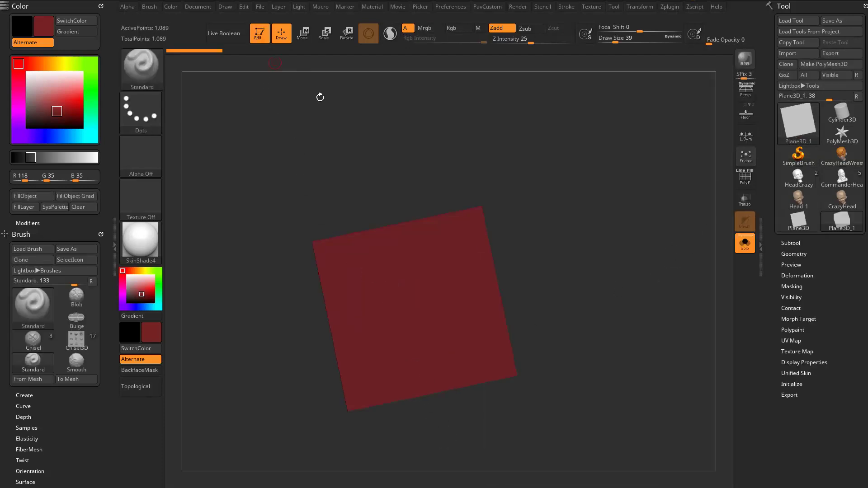
Convert the plane to a PolyMesh3D, set the colour to white and view the plane front-on.
{"action": "left_click", "coordinate": [820, 64]}
{"action": "left_click_drag", "start_coordinate": [658, 268], "coordinate": [612, 274], "text": "alt"}
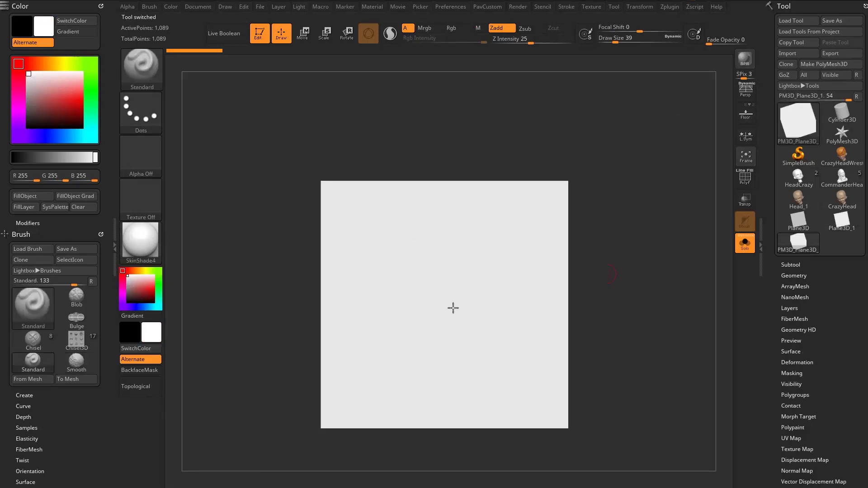
{"action": "mouse_move", "coordinate": [648, 233]}
{"action": "left_mouse_down", "text": "alt"}
{"action": "mouse_move", "coordinate": [628, 234]}
{"action": "mouse_move", "coordinate": [644, 245]}
{"action": "left_mouse_up", "text": "alt"}
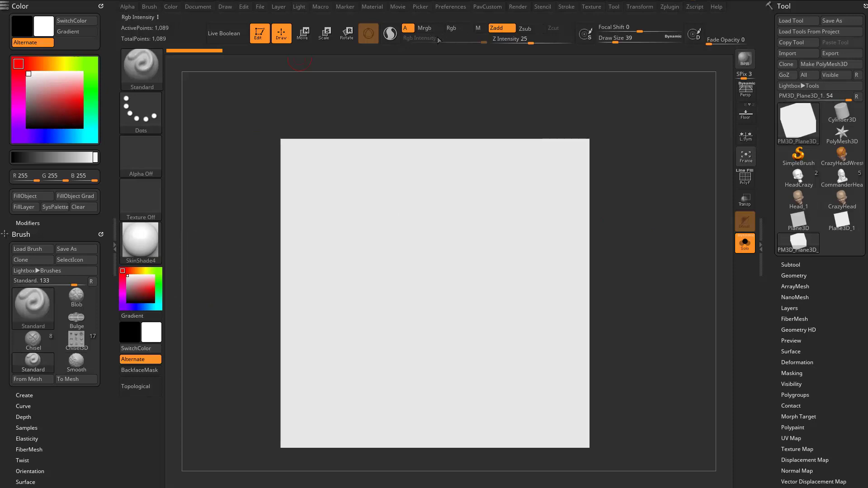
Enable the Rgb channel for the Standard brush and turn off LazyMouse.
{"action": "left_click", "coordinate": [452, 28]}
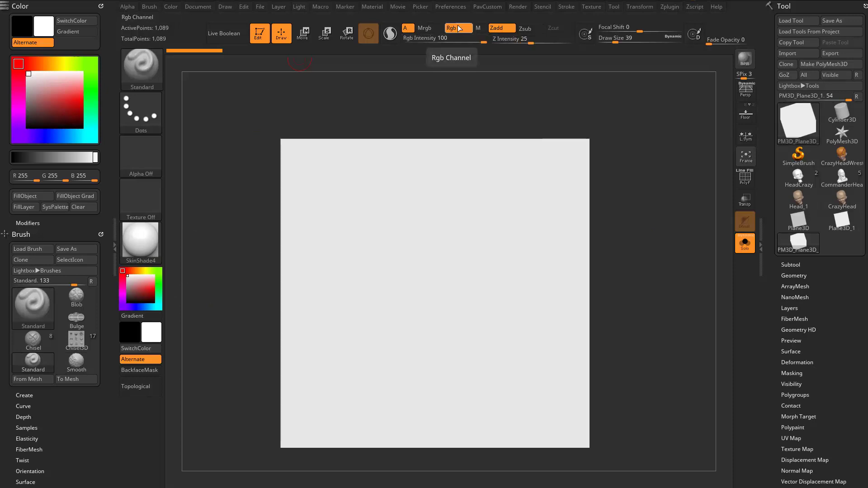
{"action": "left_click_drag", "start_coordinate": [633, 120], "coordinate": [623, 120], "text": "alt"}
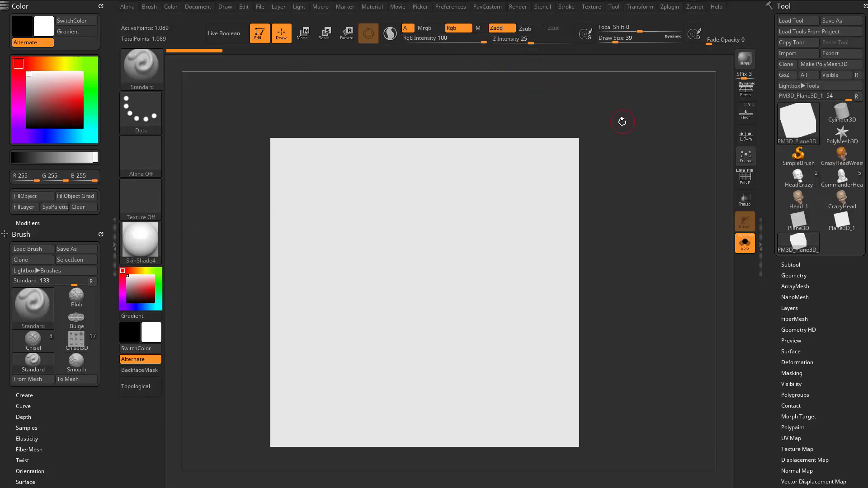
{"action": "left_click", "coordinate": [566, 8]}
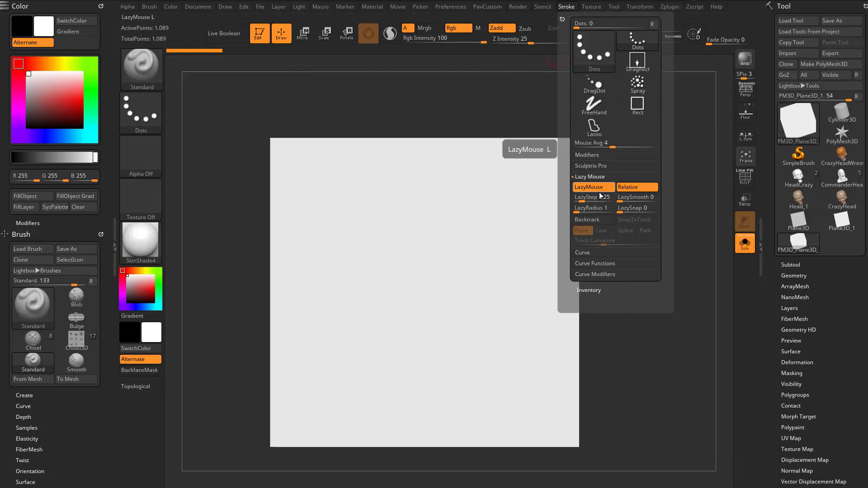
{"action": "left_click", "coordinate": [597, 189]}
{"action": "left_click_drag", "start_coordinate": [670, 265], "coordinate": [659, 256], "text": "alt"}
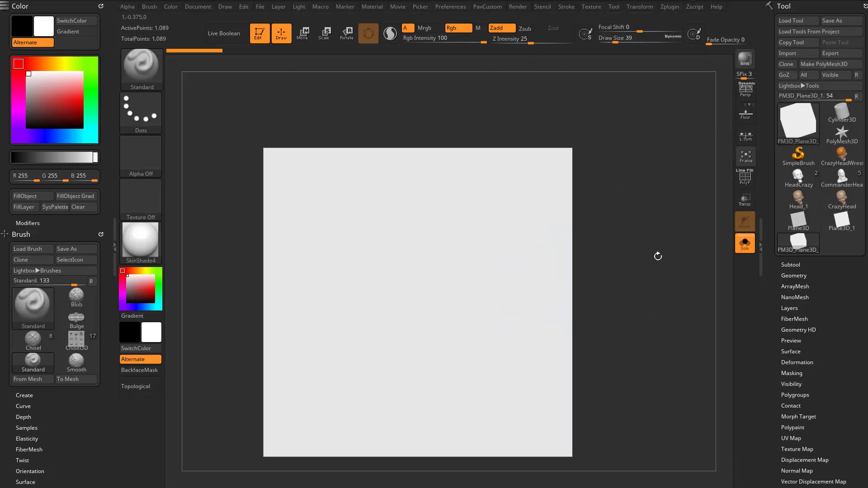
Set the brush's stroke to DragRect and its alpha to the arrow-shaped Alpha 33.
{"action": "left_click", "coordinate": [149, 119]}
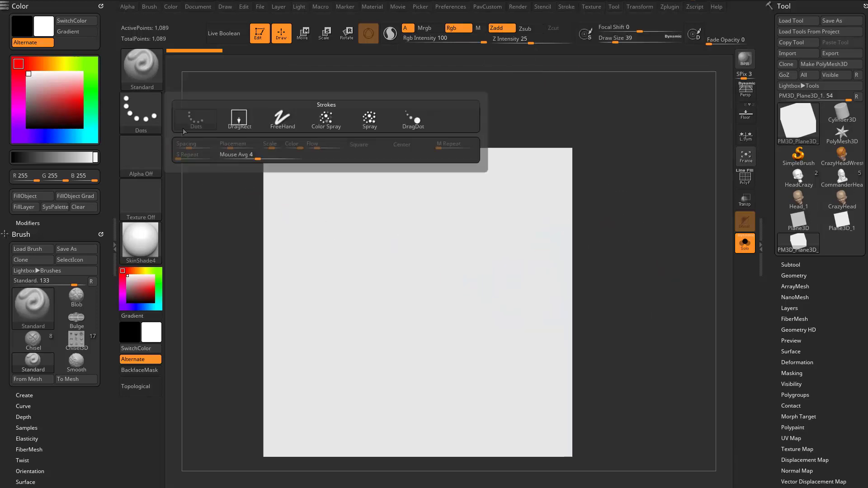
{"action": "left_click", "coordinate": [246, 124]}
{"action": "left_click", "coordinate": [137, 157]}
{"action": "left_click", "coordinate": [369, 163]}
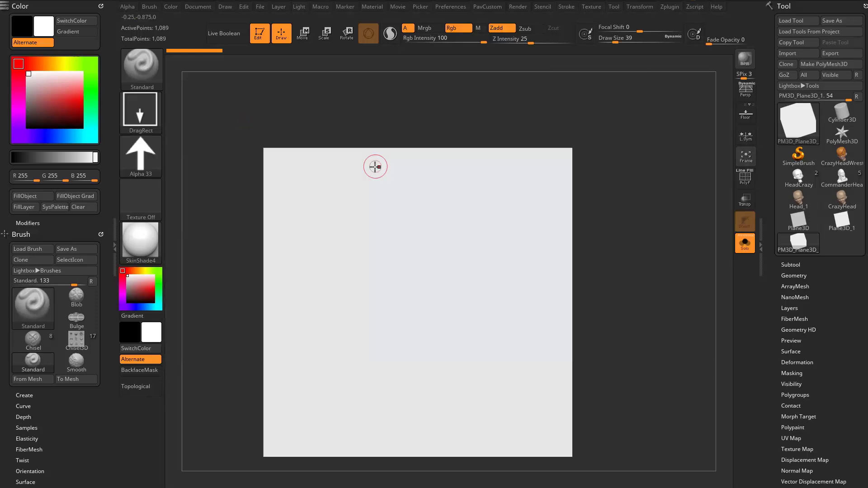
Assign the blue spiral Texture 15 to the brush and stamp the arrow onto the middle of the plane.
{"action": "left_click", "coordinate": [143, 204]}
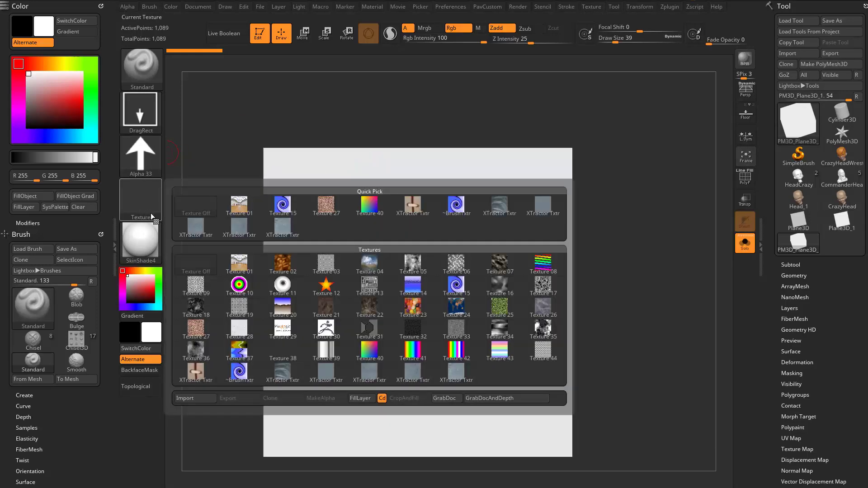
{"action": "left_click", "coordinate": [449, 287]}
{"action": "left_click_drag", "start_coordinate": [643, 272], "coordinate": [622, 246], "text": "alt"}
{"action": "left_click_drag", "start_coordinate": [403, 261], "coordinate": [408, 327]}
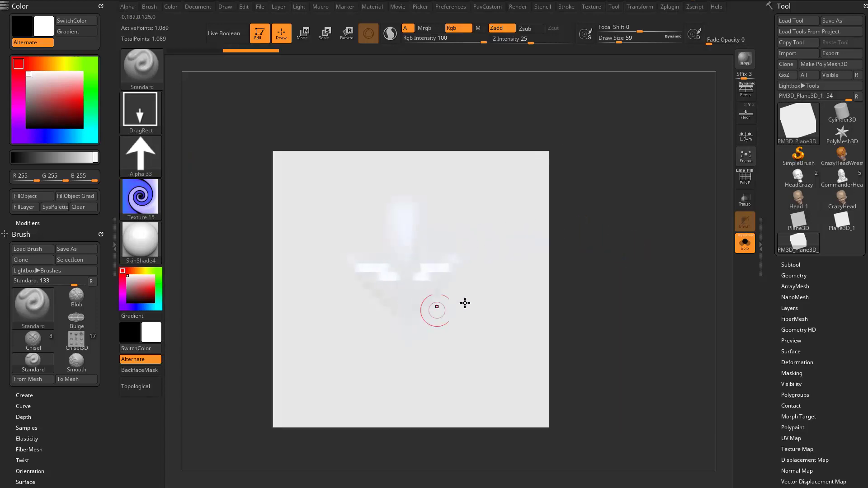
Undo the arrow stamp and subdivide the plane repeatedly up to about 1.05 million points.
{"action": "key", "text": "ctrl+z"}
{"action": "key", "text": "ctrl+d"}
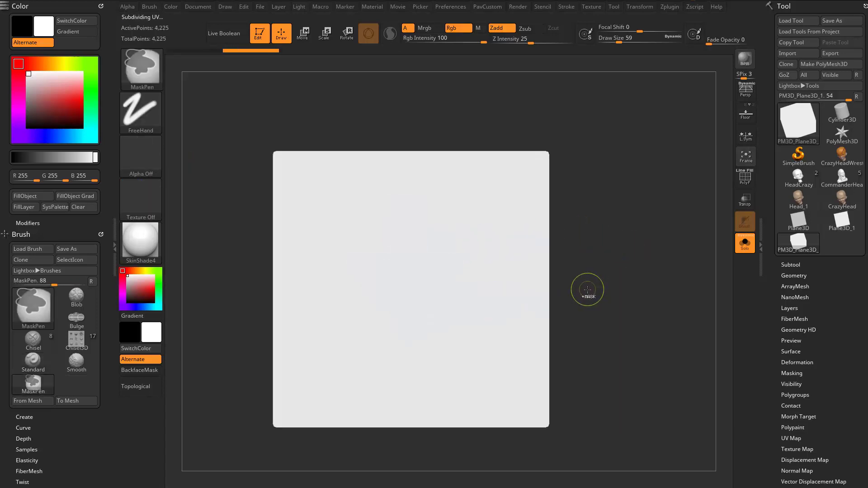
{"action": "key", "text": "ctrl+d"}
{"action": "key", "text": "ctrl+d"}
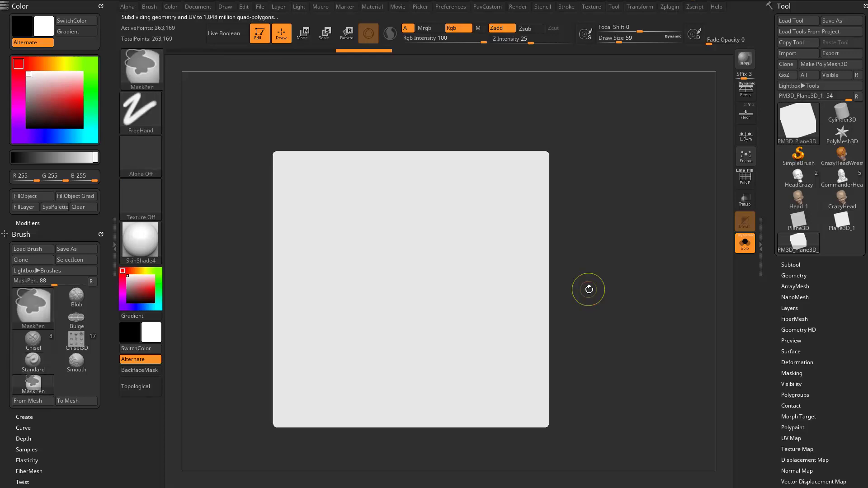
{"action": "left_click_drag", "start_coordinate": [629, 230], "coordinate": [606, 232], "text": "alt"}
{"action": "key", "text": "ctrl+z"}
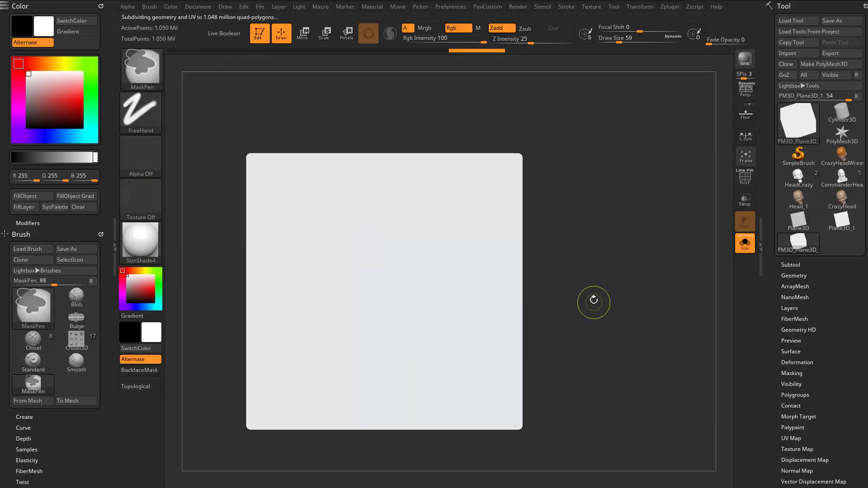
{"action": "left_click_drag", "start_coordinate": [593, 300], "coordinate": [608, 296], "text": "alt"}
Try an arrow stamp on the subdivided plane, undo it and switch the material to MatCap Gray.
{"action": "left_click_drag", "start_coordinate": [417, 299], "coordinate": [425, 372]}
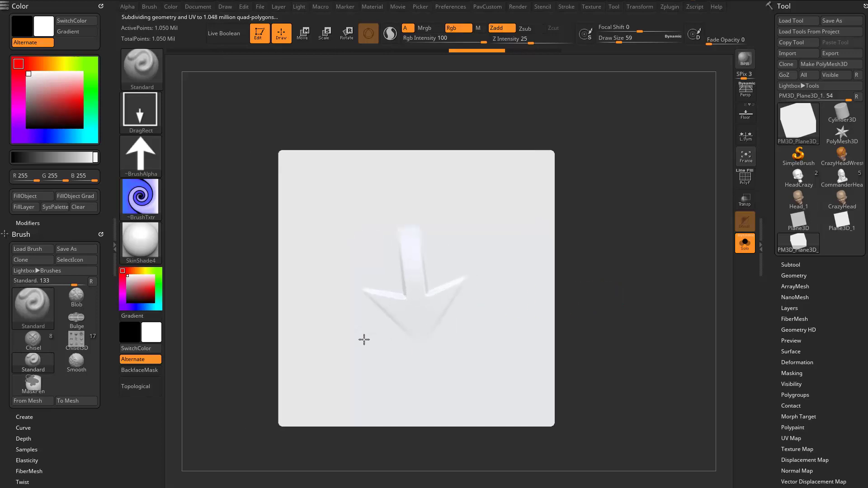
{"action": "key", "text": "ctrl+z"}
{"action": "left_click", "coordinate": [152, 231]}
{"action": "left_click", "coordinate": [196, 215]}
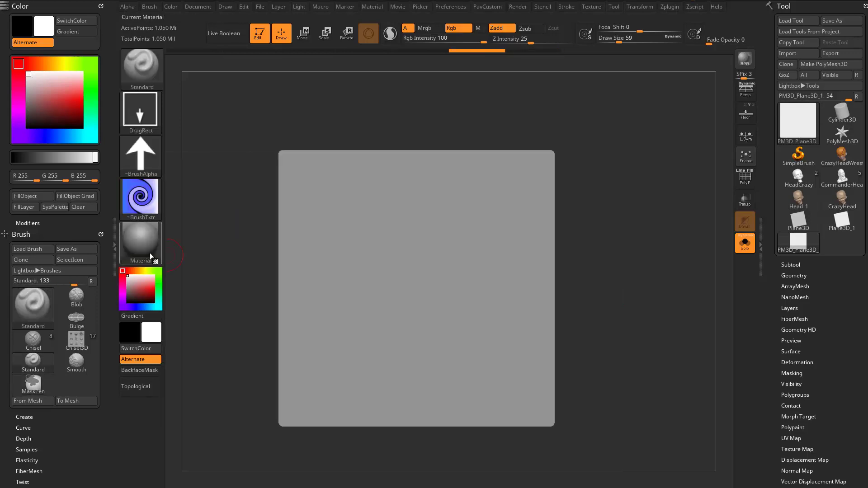
{"action": "left_click", "coordinate": [140, 240]}
Stamp a large arrow down the middle of the plane and inspect its edges from an angle.
{"action": "mouse_move", "coordinate": [394, 276]}
{"action": "left_mouse_down"}
{"action": "mouse_move", "coordinate": [403, 373]}
{"action": "mouse_move", "coordinate": [393, 399]}
{"action": "left_mouse_up"}
{"action": "left_click_drag", "start_coordinate": [552, 287], "coordinate": [612, 263]}
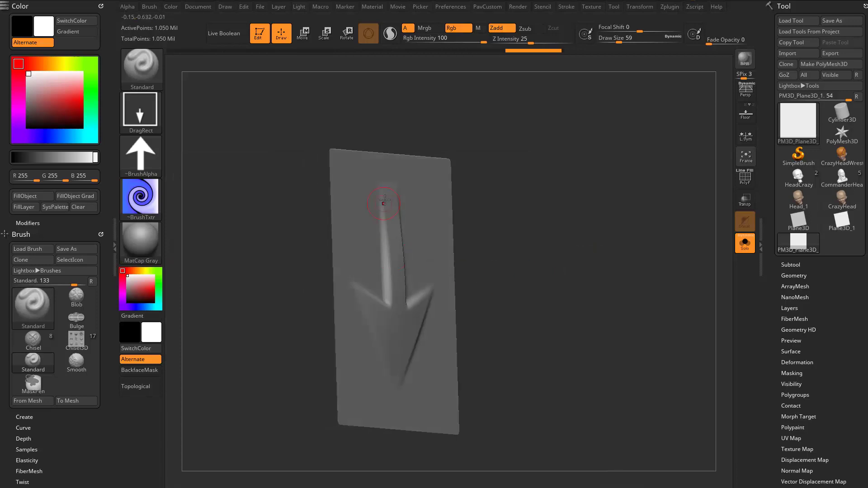
{"action": "left_click_drag", "start_coordinate": [473, 218], "coordinate": [516, 234], "text": "shift"}
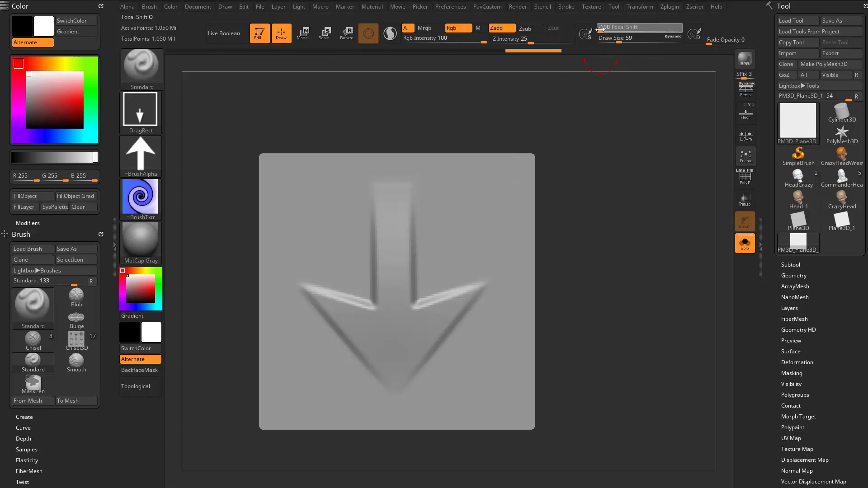
Set the brush's Focal Shift to -100 and try a new arrow stamp in place of the large one.
{"action": "key", "text": "ctrl"}
{"action": "key", "text": "ctrl+z"}
{"action": "left_click_drag", "start_coordinate": [400, 269], "coordinate": [400, 372]}
{"action": "mouse_move", "coordinate": [582, 279]}
{"action": "left_mouse_down", "text": "alt"}
{"action": "mouse_move", "coordinate": [599, 282]}
{"action": "mouse_move", "coordinate": [595, 274]}
{"action": "left_mouse_up", "text": "alt"}
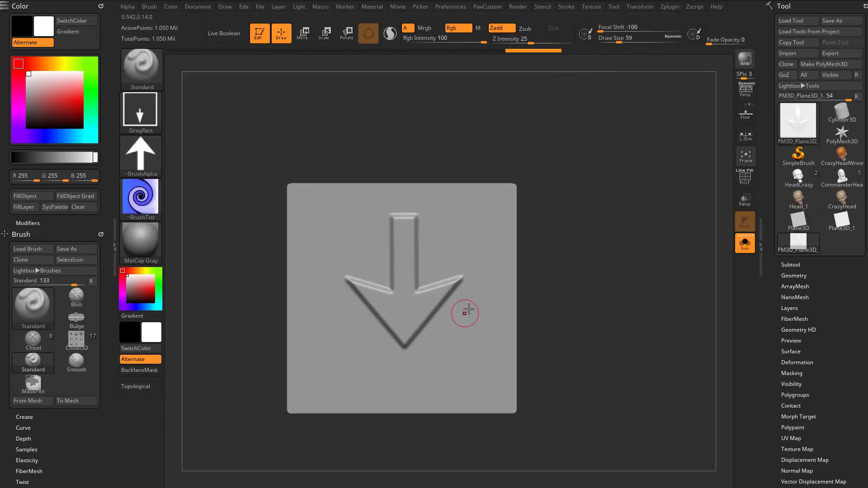
{"action": "key", "text": "ctrl+z"}
Turn on polypaint for the plane subtool and stamp the arrow with the blue spiral texture.
{"action": "left_click", "coordinate": [791, 265]}
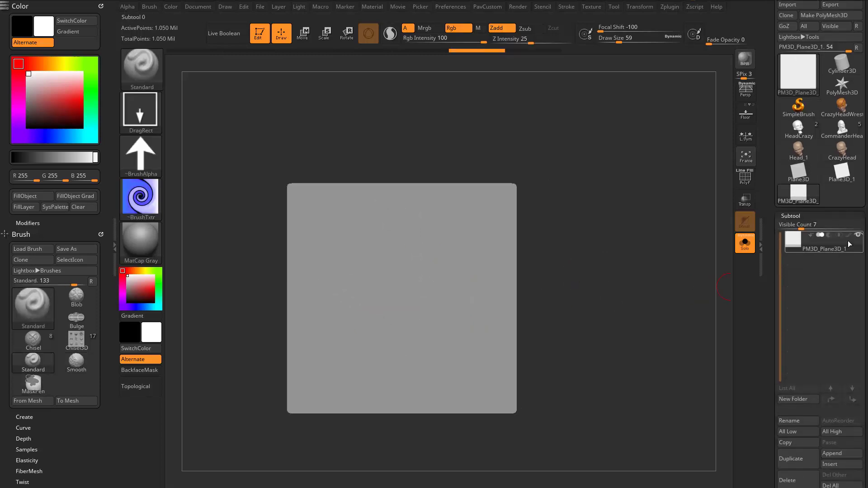
{"action": "left_click_drag", "start_coordinate": [429, 291], "coordinate": [423, 422]}
{"action": "key", "text": "ctrl+z"}
{"action": "left_click_drag", "start_coordinate": [409, 287], "coordinate": [367, 366]}
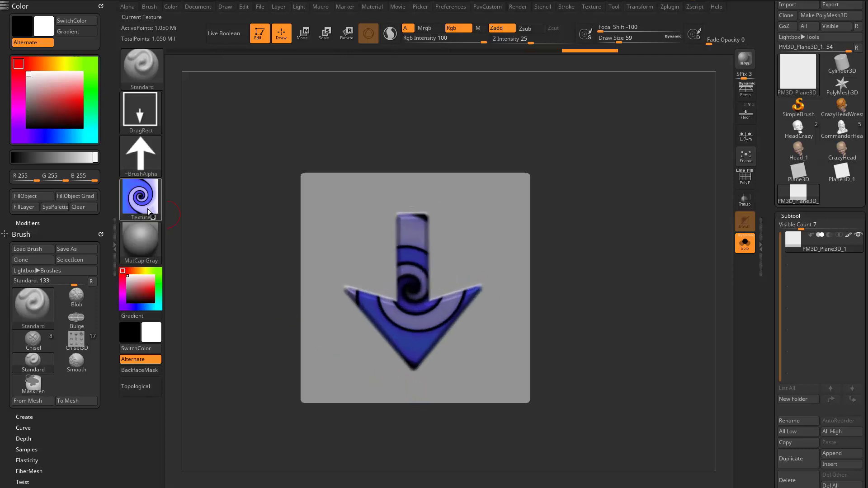
Undo the textured arrow and stamp a smaller spiral arrow near the middle of the plane.
{"action": "mouse_move", "coordinate": [144, 152]}
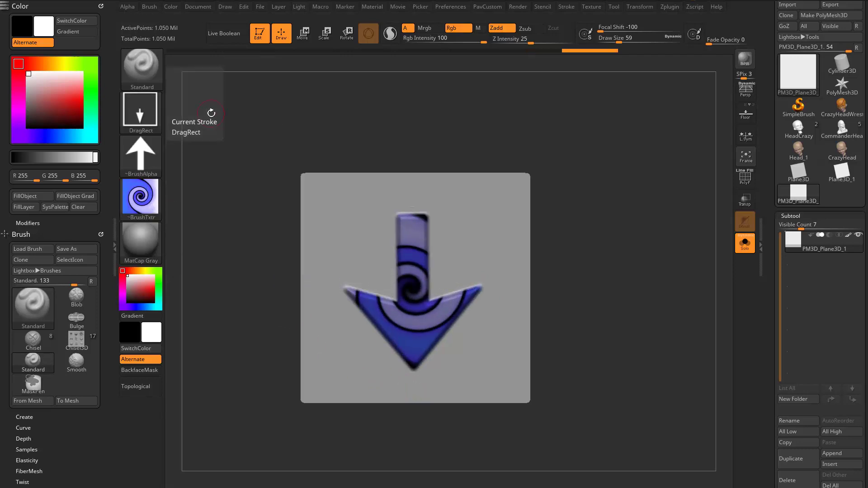
{"action": "left_click_drag", "start_coordinate": [607, 234], "coordinate": [550, 261], "text": "alt"}
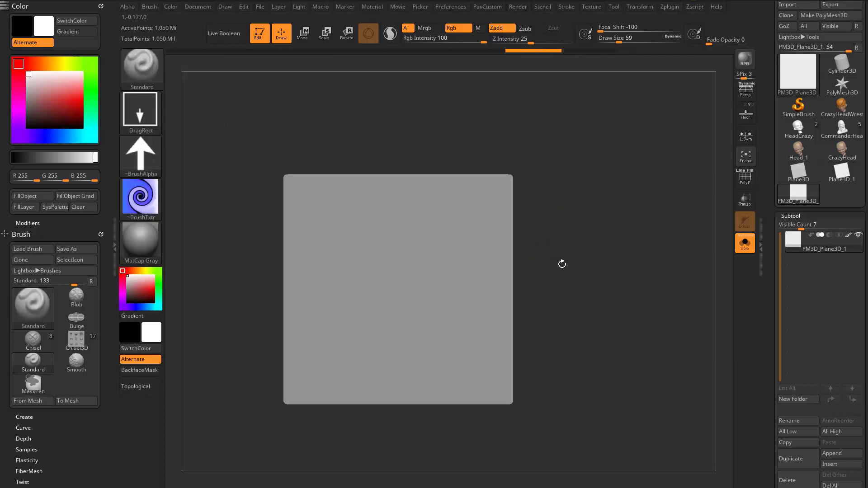
{"action": "left_click_drag", "start_coordinate": [400, 301], "coordinate": [403, 379]}
{"action": "key", "text": "ctrl+z"}
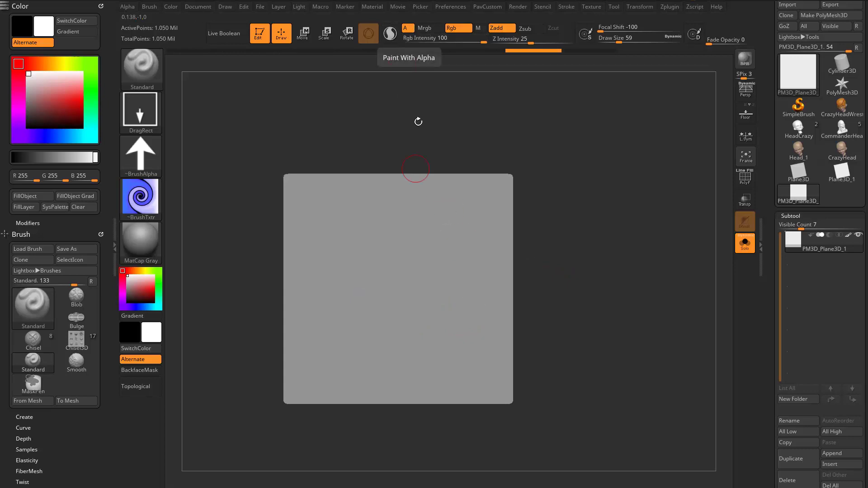
{"action": "left_click_drag", "start_coordinate": [532, 210], "coordinate": [519, 207], "text": "alt"}
{"action": "left_click_drag", "start_coordinate": [369, 275], "coordinate": [525, 305]}
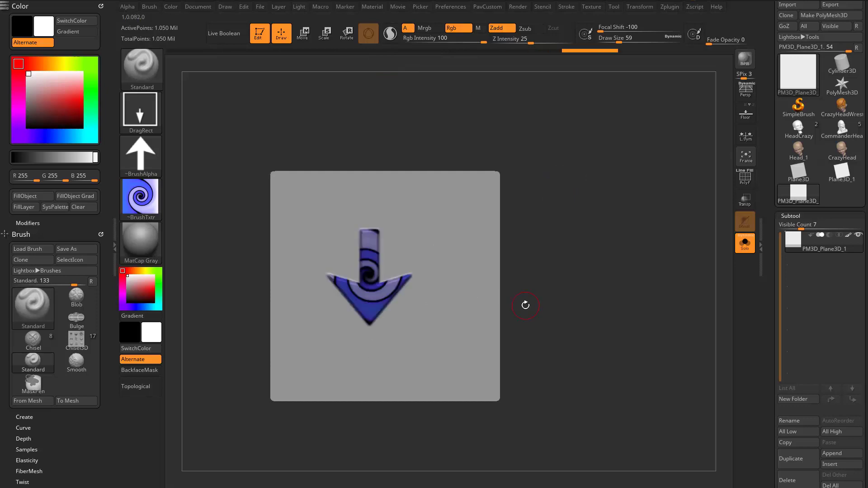
Switch to the CrazyHeadWrestler tool and set the material to SkinShade4.
{"action": "left_click", "coordinate": [842, 106]}
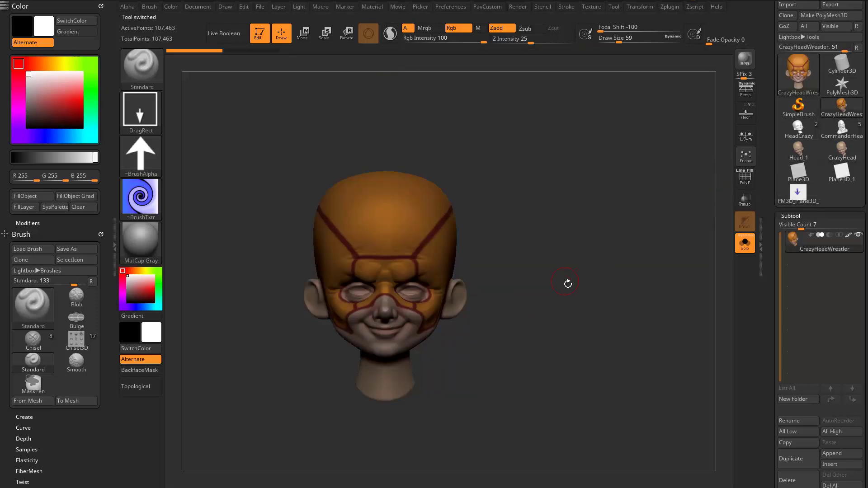
{"action": "left_click", "coordinate": [138, 247]}
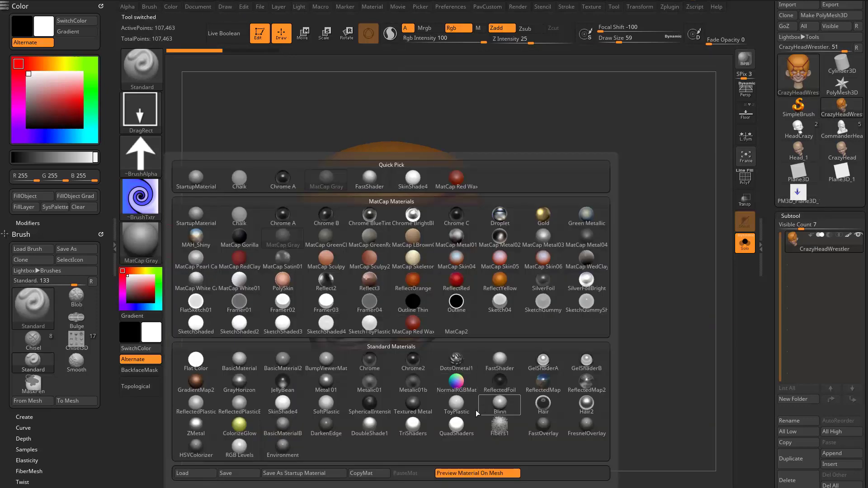
{"action": "left_click", "coordinate": [283, 402]}
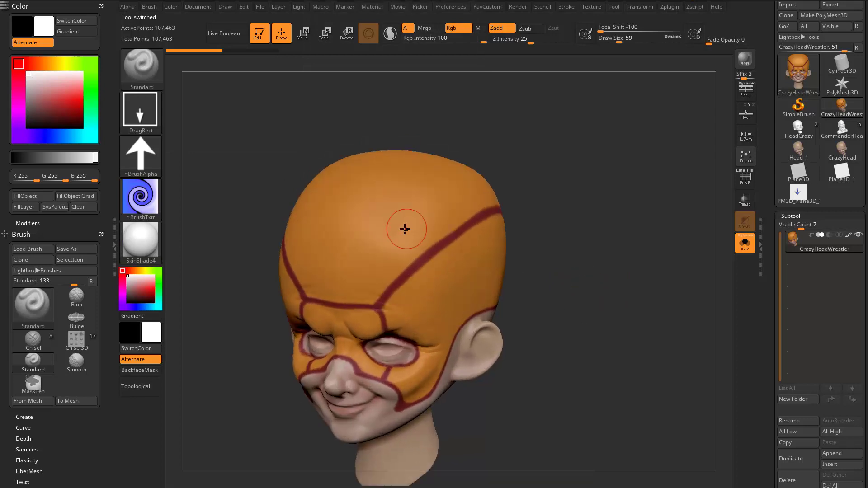
Try to stamp the spiral-textured arrow onto the wrestler's forehead.
{"action": "left_click_drag", "start_coordinate": [405, 229], "coordinate": [443, 257]}
{"action": "left_click_drag", "start_coordinate": [578, 235], "coordinate": [499, 249]}
{"action": "key", "text": "ctrl+z"}
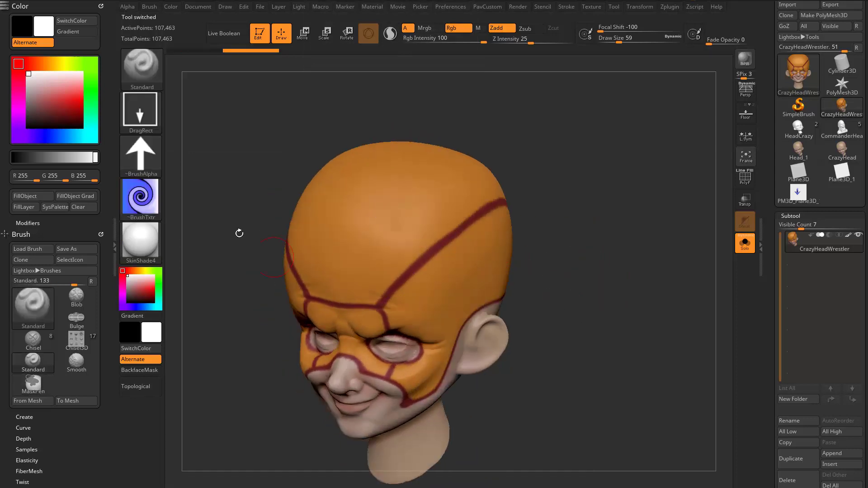
Turn the brush texture off and stamp a small arrow on the forehead in the dark red sampled from the mask lines.
{"action": "left_click", "coordinate": [140, 197]}
{"action": "left_click", "coordinate": [181, 213]}
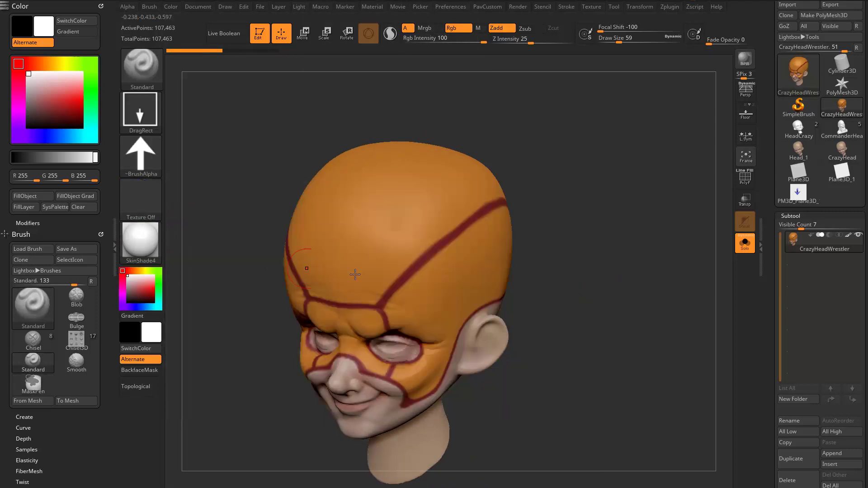
{"action": "key", "text": "c"}
{"action": "left_click_drag", "start_coordinate": [557, 262], "coordinate": [582, 224]}
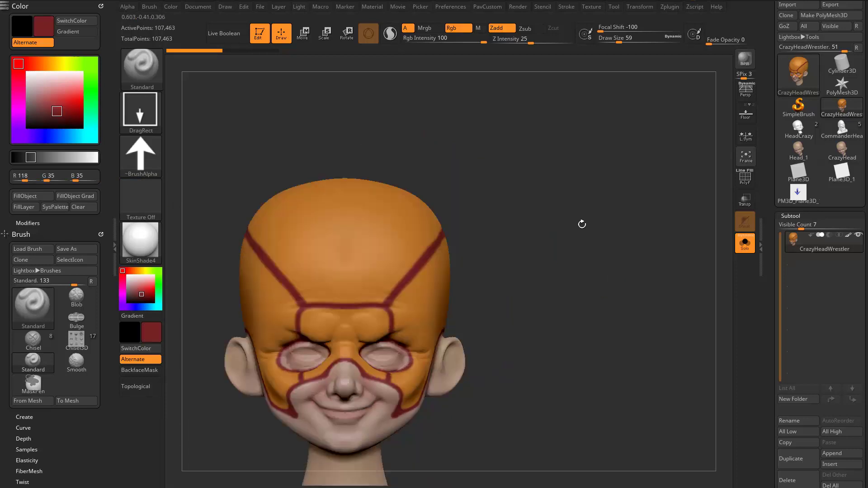
{"action": "mouse_move", "coordinate": [341, 301]}
{"action": "left_mouse_down"}
{"action": "mouse_move", "coordinate": [343, 237]}
{"action": "mouse_move", "coordinate": [345, 324]}
{"action": "left_mouse_up"}
{"action": "left_click_drag", "start_coordinate": [585, 258], "coordinate": [534, 289]}
Return to the PM3D_Plane3D_1 tool viewed front-on and set the brush to white with Texture 15.
{"action": "left_click", "coordinate": [788, 195]}
{"action": "mouse_move", "coordinate": [579, 267]}
{"action": "left_mouse_down", "text": "shift"}
{"action": "mouse_move", "coordinate": [602, 290]}
{"action": "mouse_move", "coordinate": [566, 273]}
{"action": "mouse_move", "coordinate": [562, 257]}
{"action": "left_mouse_up", "text": "shift"}
{"action": "left_click", "coordinate": [127, 276]}
{"action": "left_click", "coordinate": [144, 203]}
{"action": "left_click", "coordinate": [284, 205]}
Stamp a second spiral-textured arrow to the upper right of the first, then undo it.
{"action": "left_click_drag", "start_coordinate": [452, 271], "coordinate": [456, 327]}
{"action": "left_click_drag", "start_coordinate": [452, 251], "coordinate": [440, 259]}
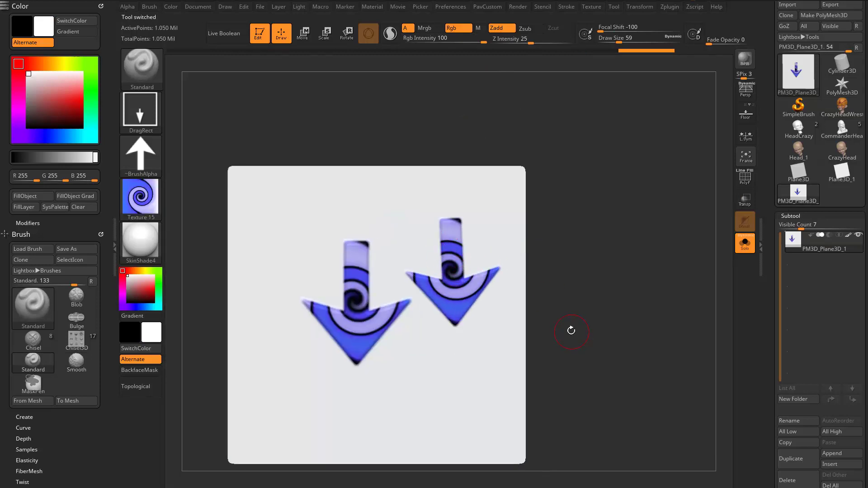
{"action": "key", "text": "ctrl+z"}
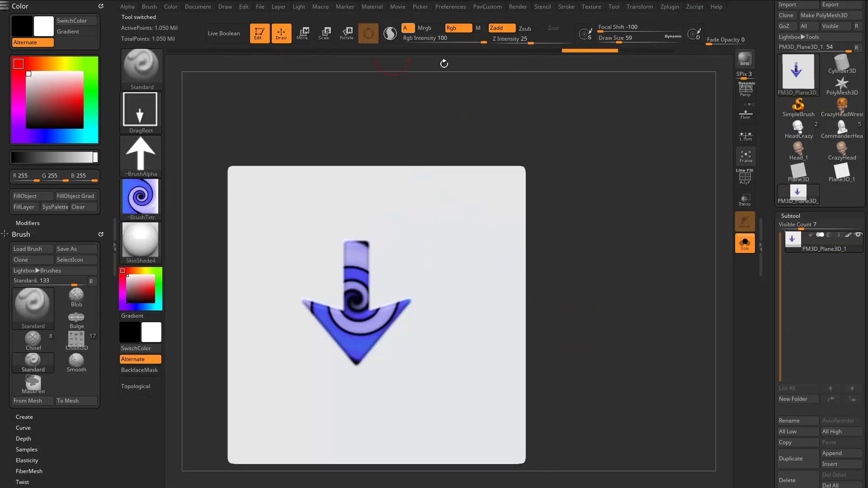
Turn off Paint With Alpha, stamp the spiral texture beside the arrow and inspect it from several angles.
{"action": "left_click", "coordinate": [408, 28]}
{"action": "left_click_drag", "start_coordinate": [574, 208], "coordinate": [562, 203], "text": "alt"}
{"action": "left_click_drag", "start_coordinate": [437, 260], "coordinate": [443, 327]}
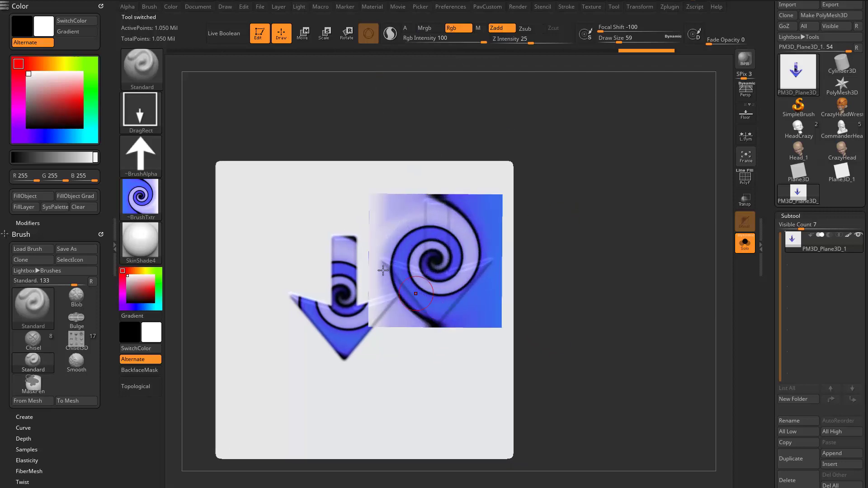
{"action": "left_click_drag", "start_coordinate": [590, 247], "coordinate": [553, 214]}
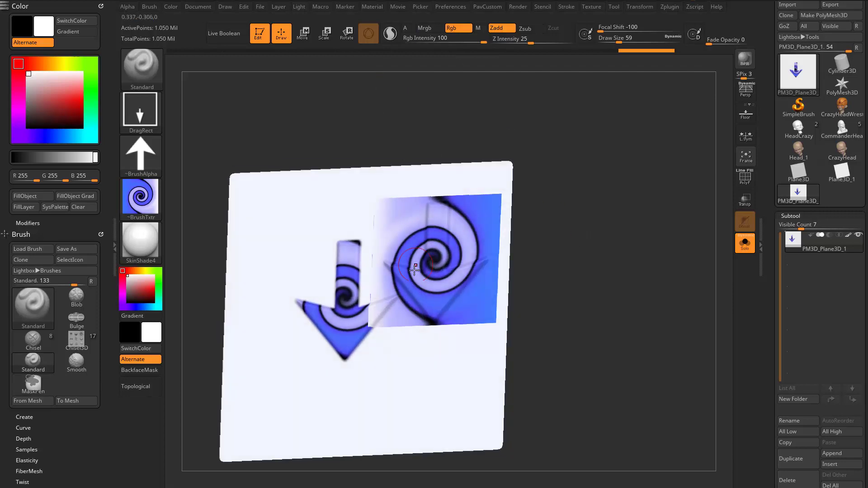
{"action": "left_click_drag", "start_coordinate": [582, 265], "coordinate": [610, 244]}
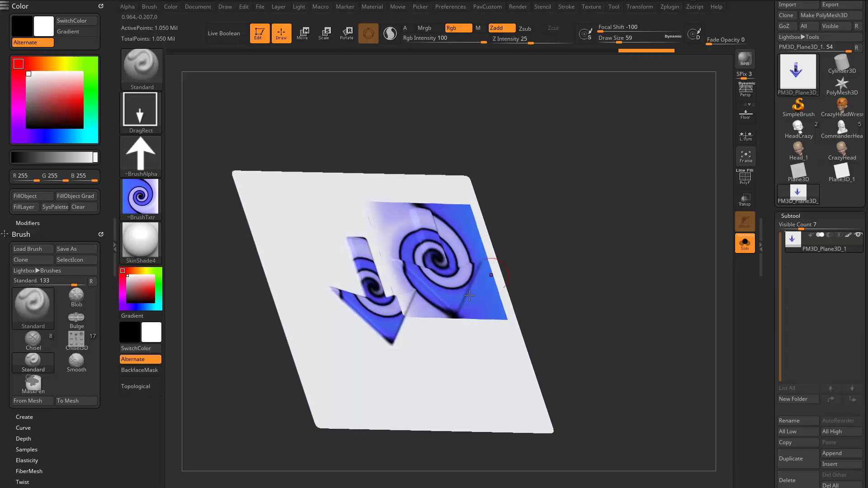
{"action": "left_click_drag", "start_coordinate": [498, 199], "coordinate": [457, 270], "text": "shift"}
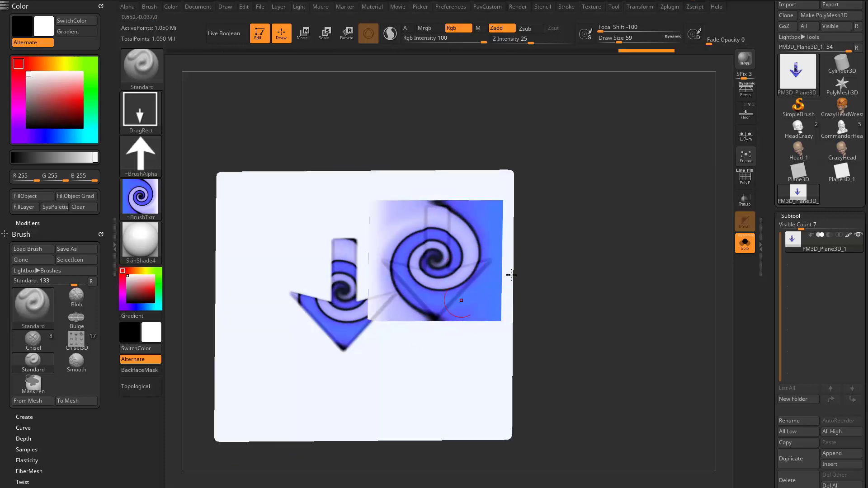
{"action": "left_click_drag", "start_coordinate": [563, 257], "coordinate": [563, 285], "text": "shift"}
Stamp a smaller spiral below the first, then hide and reshow the plane's polypaint to inspect the relief.
{"action": "left_click_drag", "start_coordinate": [430, 380], "coordinate": [425, 450]}
{"action": "left_click_drag", "start_coordinate": [578, 323], "coordinate": [627, 279]}
{"action": "left_click", "coordinate": [844, 237]}
{"action": "left_click_drag", "start_coordinate": [678, 291], "coordinate": [537, 293]}
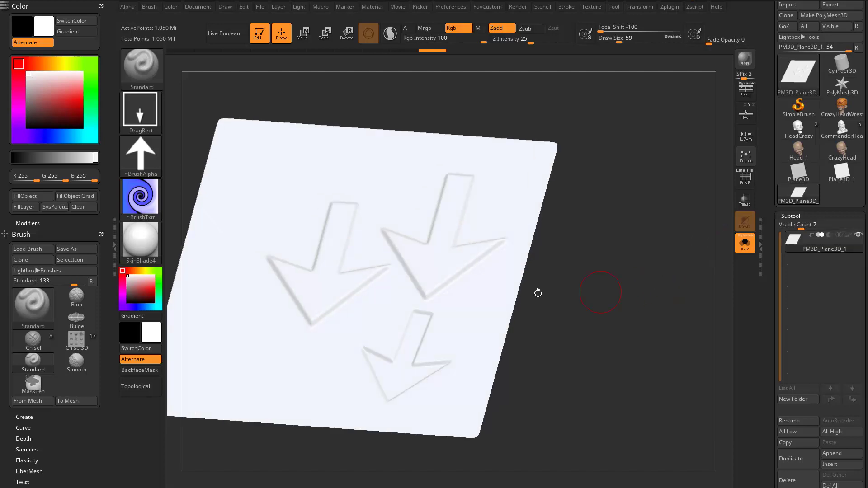
{"action": "left_click_drag", "start_coordinate": [556, 322], "coordinate": [516, 317]}
{"action": "left_click", "coordinate": [848, 235]}
{"action": "left_click_drag", "start_coordinate": [692, 271], "coordinate": [520, 312], "text": "shift"}
{"action": "left_click_drag", "start_coordinate": [565, 235], "coordinate": [553, 309], "text": "alt"}
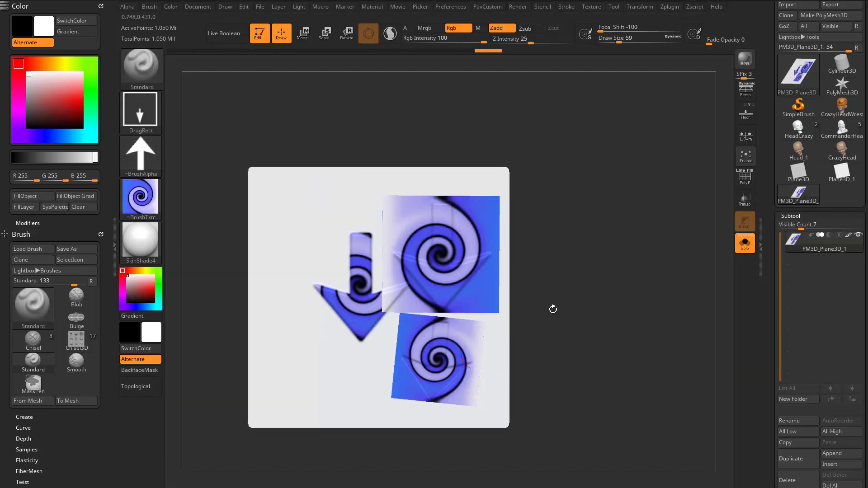
{"action": "left_click_drag", "start_coordinate": [599, 264], "coordinate": [569, 297], "text": "alt"}
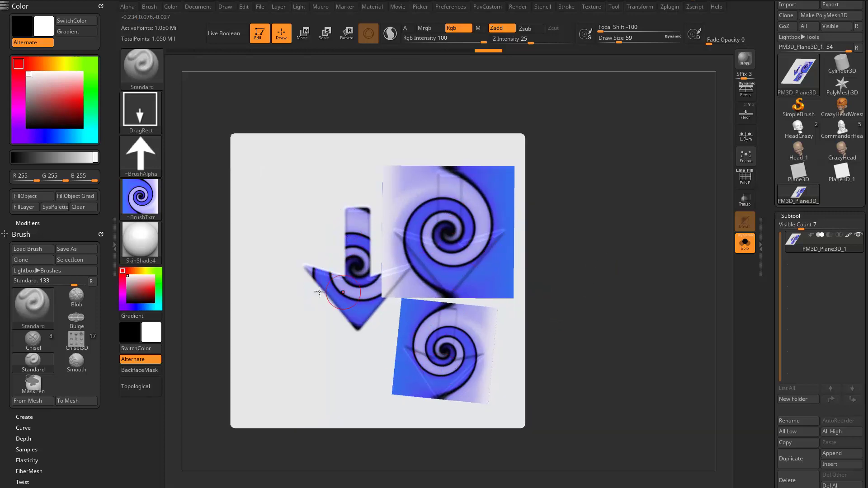
Undo every stamp on the plane until it is blank and set the Draw Size to 44.
{"action": "key", "text": "ctrl+z"}
{"action": "key", "text": "ctrl+z"}
{"action": "key", "text": "ctrl+z"}
{"action": "key", "text": "ctrl+z"}
{"action": "key", "text": "ctrl+z"}
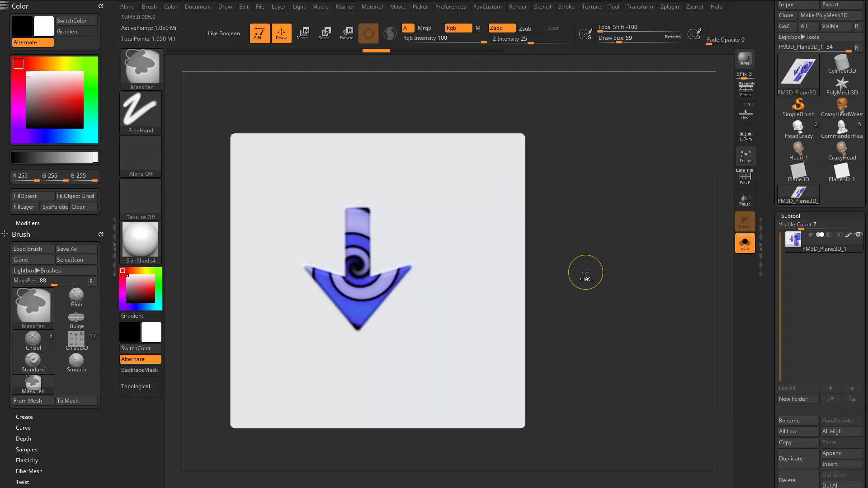
{"action": "key", "text": "s"}
{"action": "key", "text": "ctrl+z"}
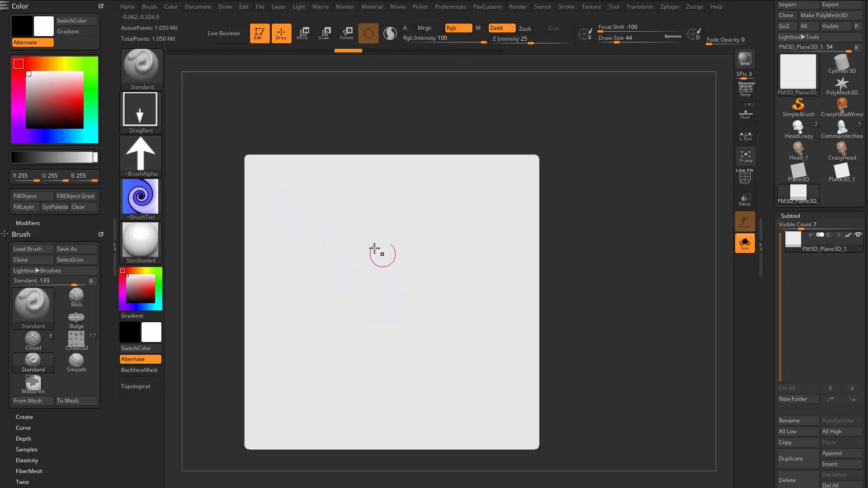
Import FemaleElbowSkin_BaseColor.png from the ZB2020Demo folder as a brush texture.
{"action": "left_click", "coordinate": [140, 195]}
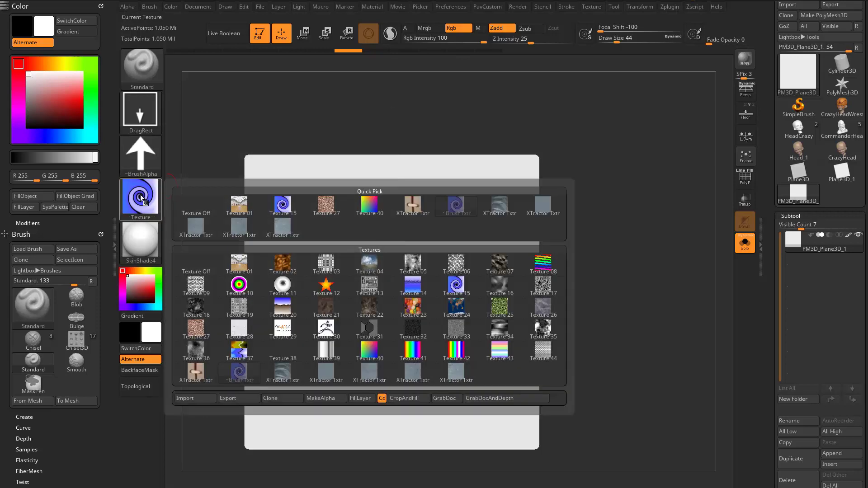
{"action": "left_click", "coordinate": [192, 399]}
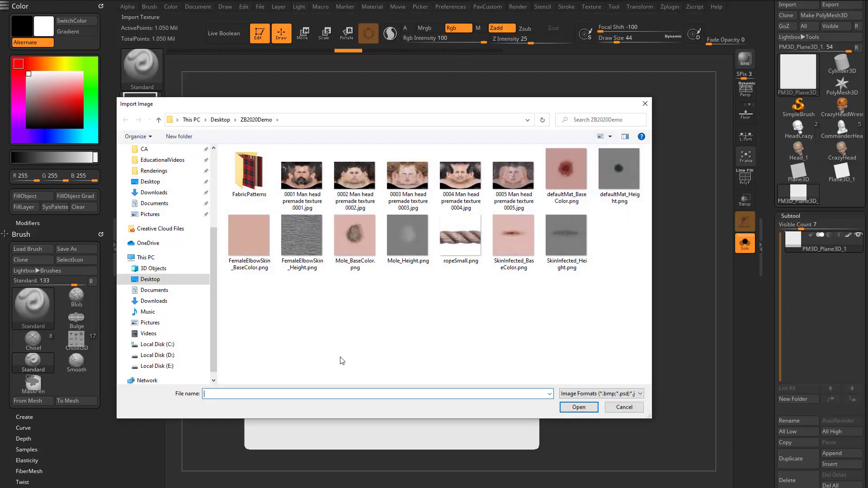
{"action": "double_click", "coordinate": [255, 236]}
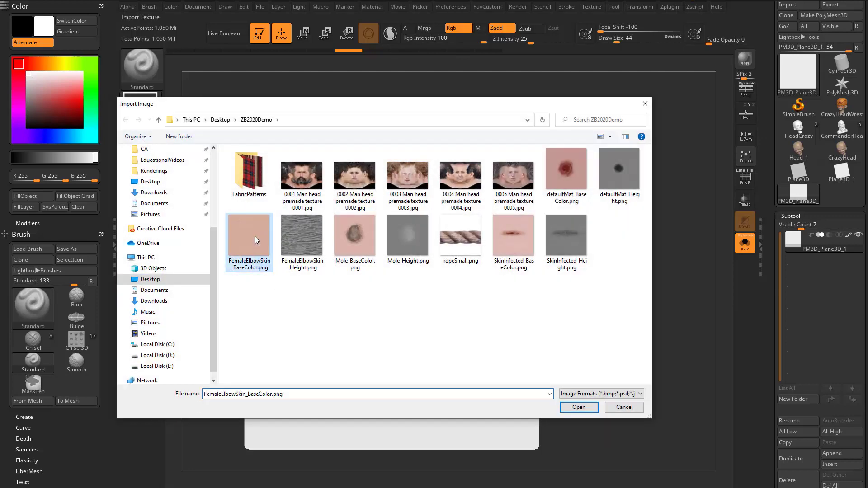
Import Mole_BaseColor.png from the ZB2020Demo folder as a brush texture.
{"action": "left_click", "coordinate": [143, 195]}
{"action": "left_click", "coordinate": [193, 398]}
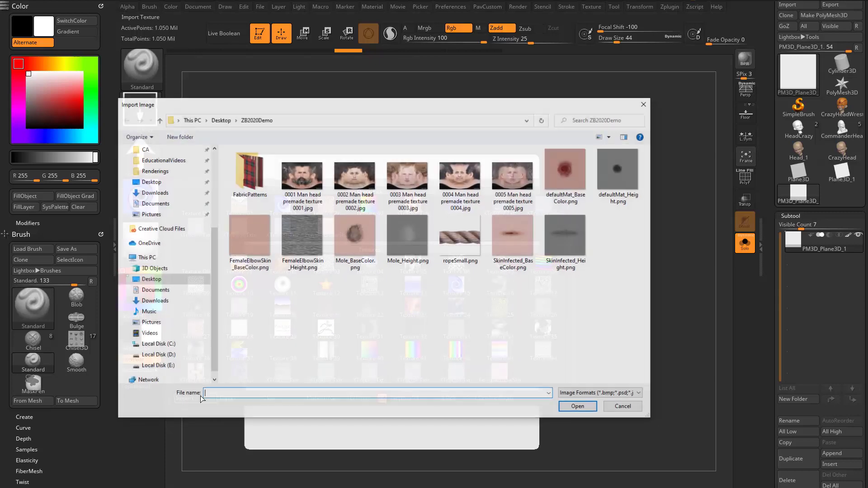
{"action": "double_click", "coordinate": [355, 232]}
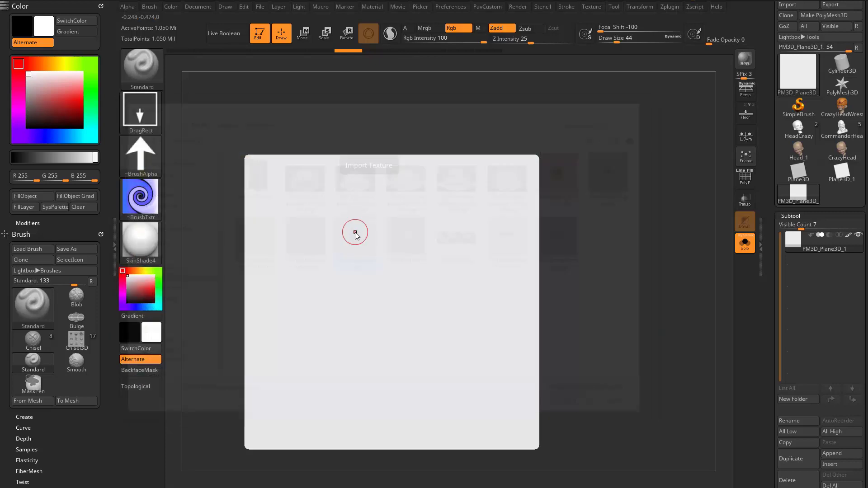
Import FemaleElbowSkin_Height.png from the ZB2020Demo folder as a brush alpha.
{"action": "left_click", "coordinate": [142, 159]}
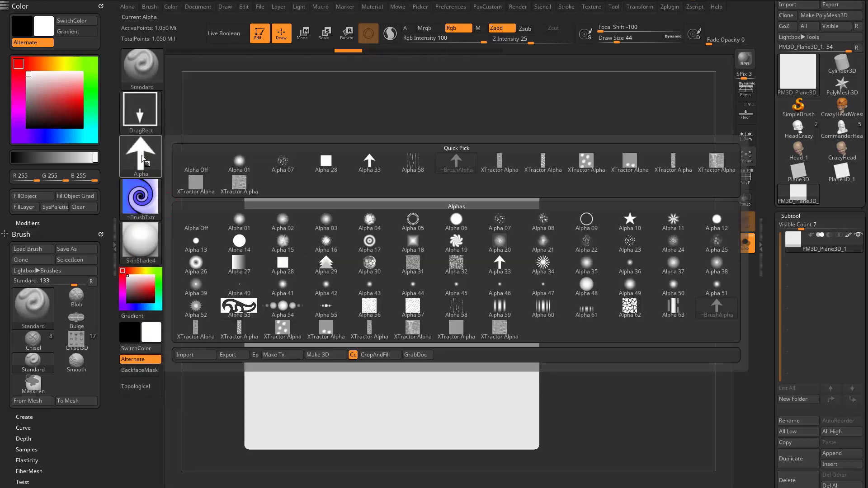
{"action": "left_click", "coordinate": [197, 356]}
{"action": "double_click", "coordinate": [301, 240]}
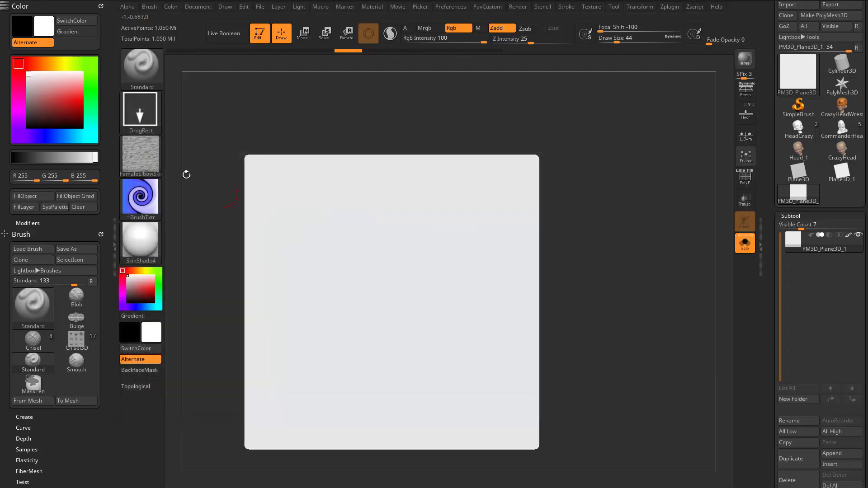
Import Mole_Height.png from the ZB2020Demo folder as a second brush alpha.
{"action": "left_click", "coordinate": [145, 155]}
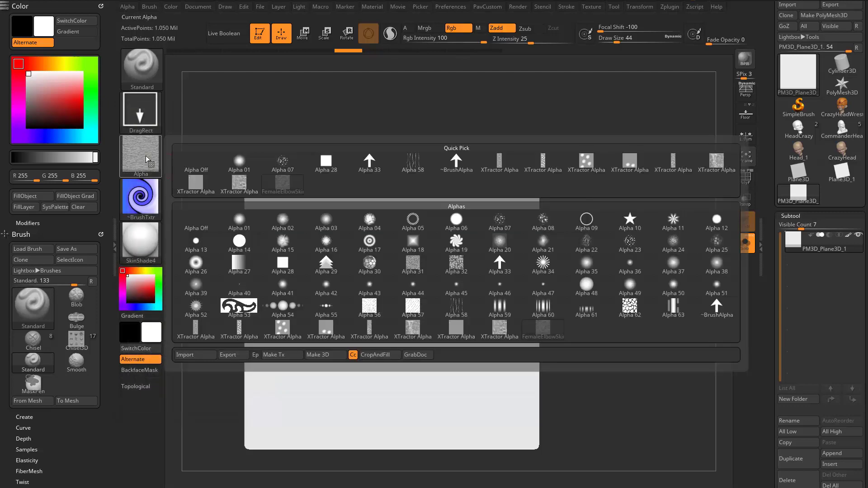
{"action": "left_click", "coordinate": [183, 356]}
{"action": "double_click", "coordinate": [413, 239]}
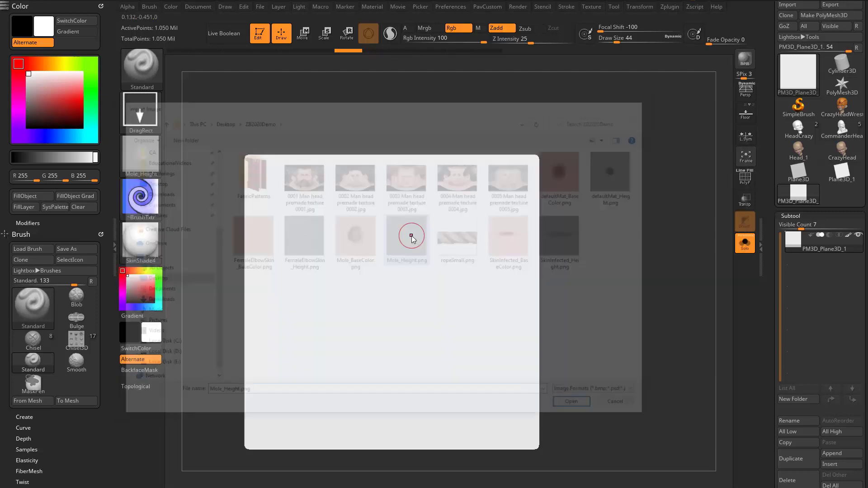
Assign FemaleElbowSkin_BaseColor as the current texture and FemaleElbowSkin_Height as the current alpha, and check both previews.
{"action": "left_click", "coordinate": [147, 204]}
{"action": "left_click", "coordinate": [326, 228]}
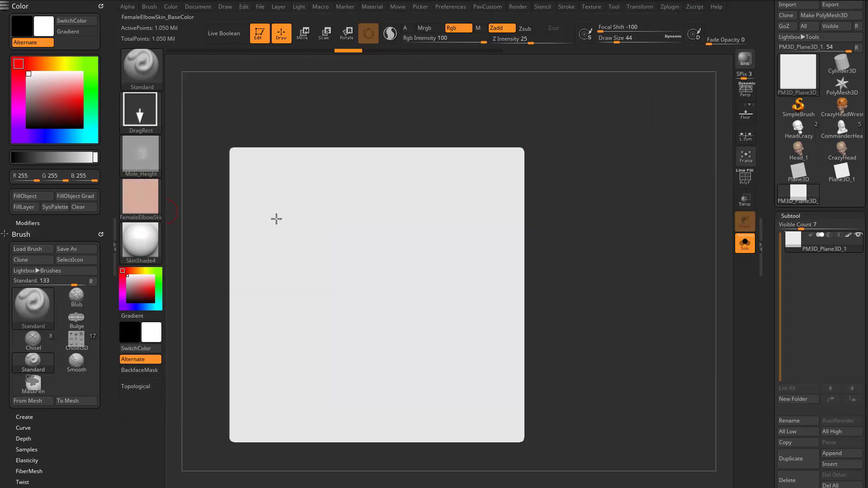
{"action": "left_click", "coordinate": [131, 154]}
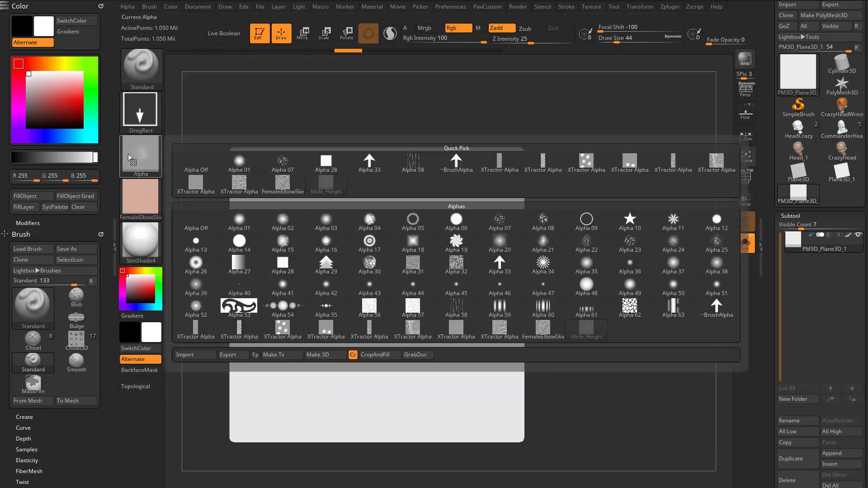
{"action": "left_click", "coordinate": [282, 190]}
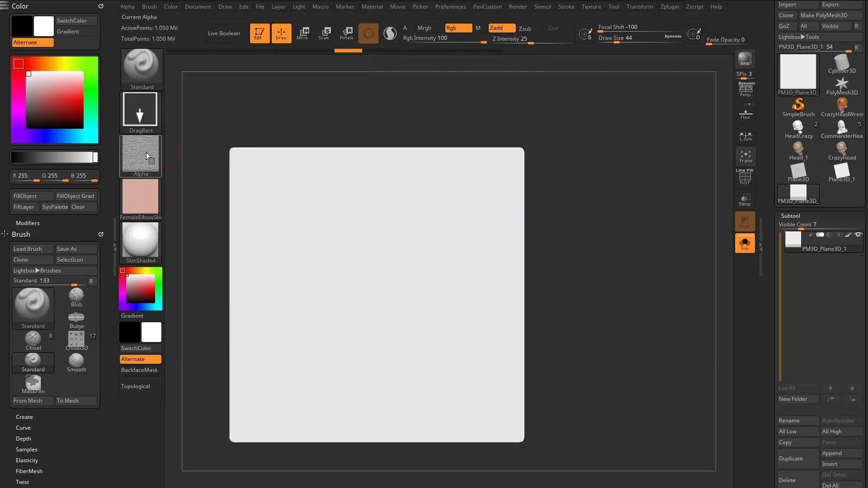
{"action": "mouse_move", "coordinate": [137, 169]}
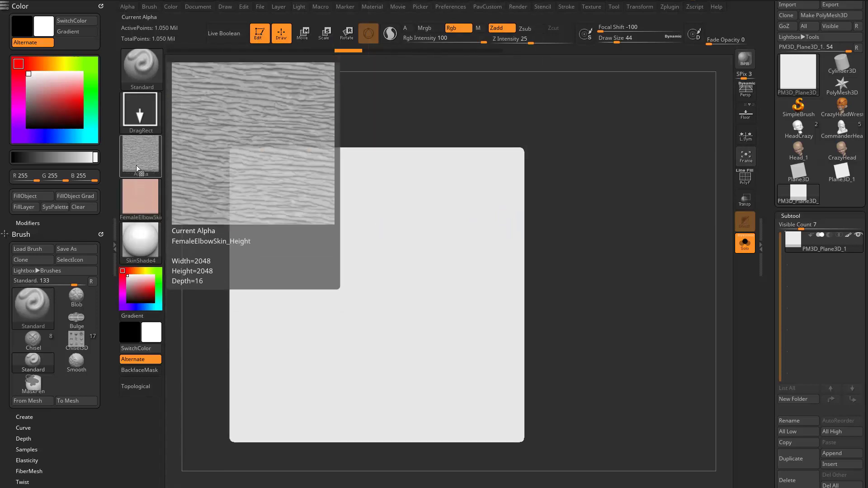
{"action": "mouse_move", "coordinate": [135, 202]}
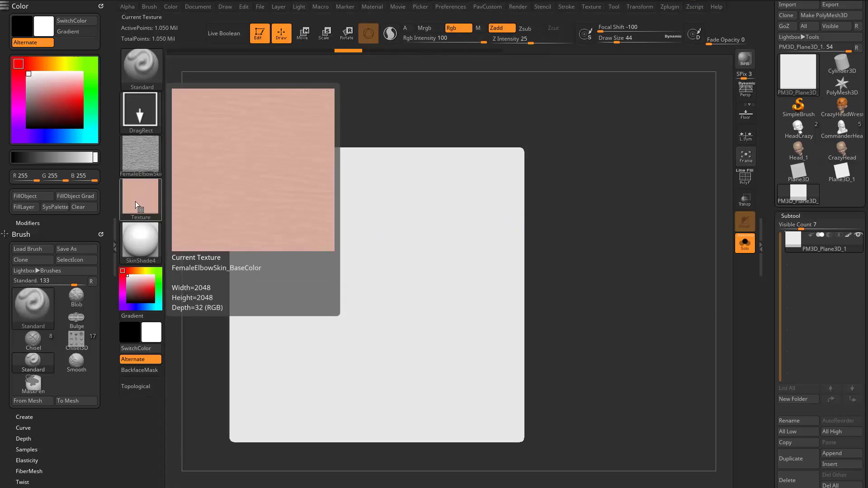
With Paint With Alpha on, stamp the elbow skin over the middle of the plane, inspect it edge-on and undo it.
{"action": "mouse_move", "coordinate": [627, 249]}
{"action": "left_mouse_down", "text": "alt"}
{"action": "mouse_move", "coordinate": [628, 239]}
{"action": "mouse_move", "coordinate": [638, 249]}
{"action": "left_mouse_up", "text": "alt"}
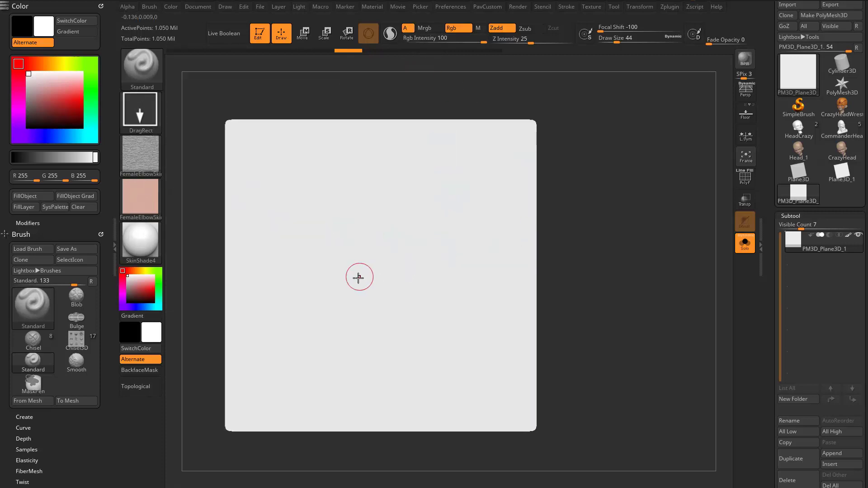
{"action": "mouse_move", "coordinate": [357, 278]}
{"action": "left_mouse_down"}
{"action": "mouse_move", "coordinate": [423, 301]}
{"action": "mouse_move", "coordinate": [600, 262]}
{"action": "mouse_move", "coordinate": [659, 240]}
{"action": "mouse_move", "coordinate": [656, 254]}
{"action": "mouse_move", "coordinate": [642, 255]}
{"action": "left_mouse_up"}
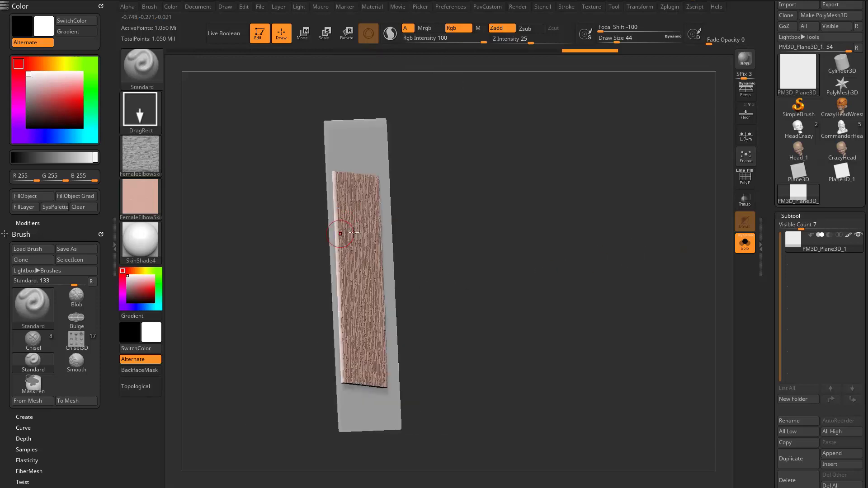
{"action": "key", "text": "ctrl+z"}
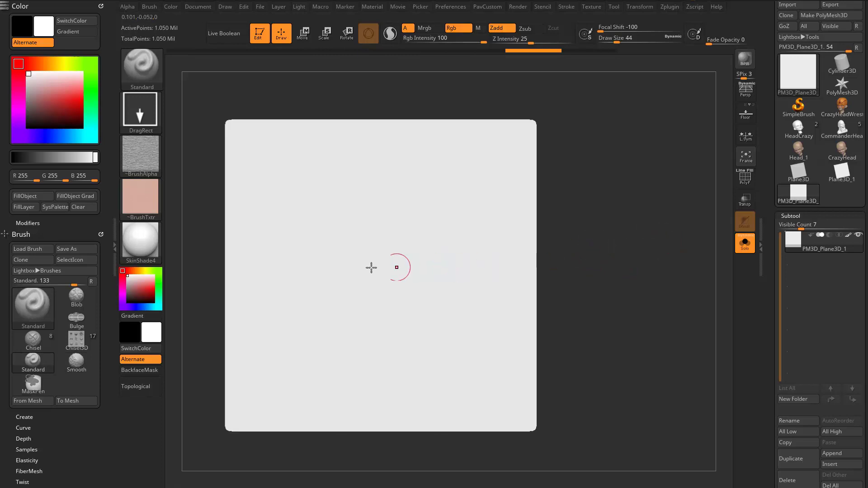
Stamp two overlapping, rotated squares of elbow skin on the plane to compare their hard edges, and undo both.
{"action": "left_click_drag", "start_coordinate": [362, 266], "coordinate": [394, 330]}
{"action": "left_click_drag", "start_coordinate": [411, 232], "coordinate": [436, 307]}
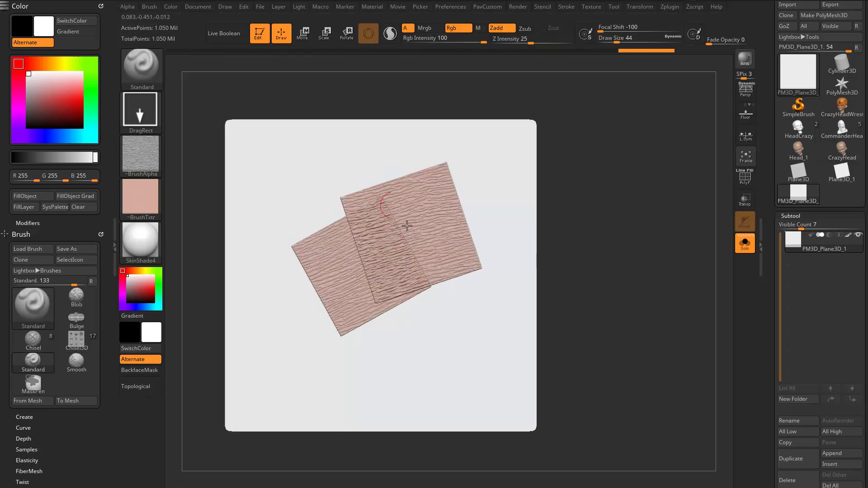
{"action": "key", "text": "ctrl+z"}
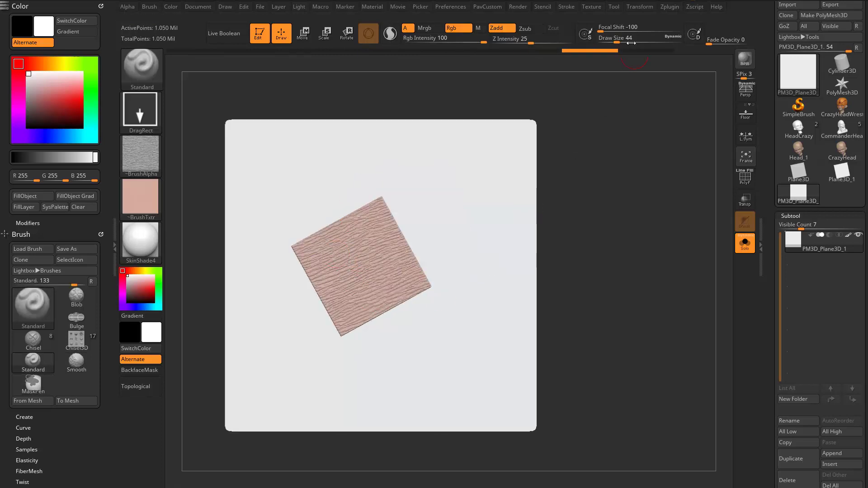
{"action": "key", "text": "ctrl+z"}
Set the Focal Shift to 0 and stamp overlapping soft-edged patches of elbow skin across the plane.
{"action": "left_click_drag", "start_coordinate": [602, 28], "coordinate": [640, 28]}
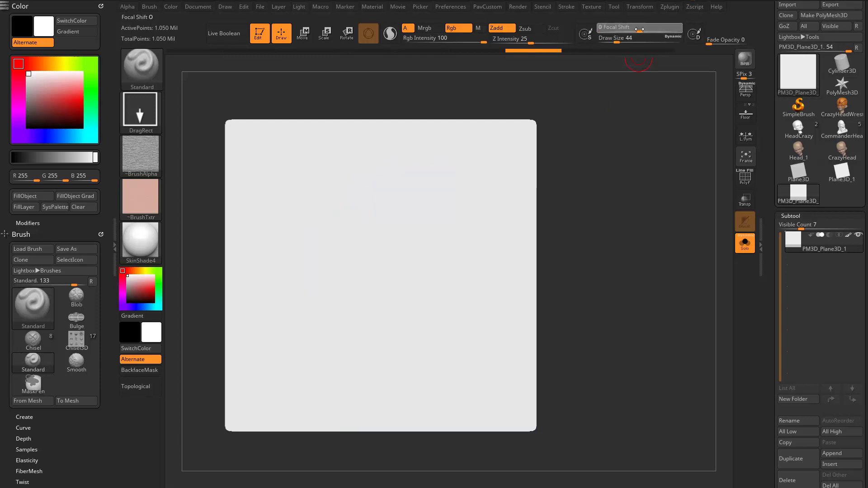
{"action": "left_click_drag", "start_coordinate": [285, 312], "coordinate": [376, 291]}
{"action": "left_click_drag", "start_coordinate": [381, 253], "coordinate": [394, 264]}
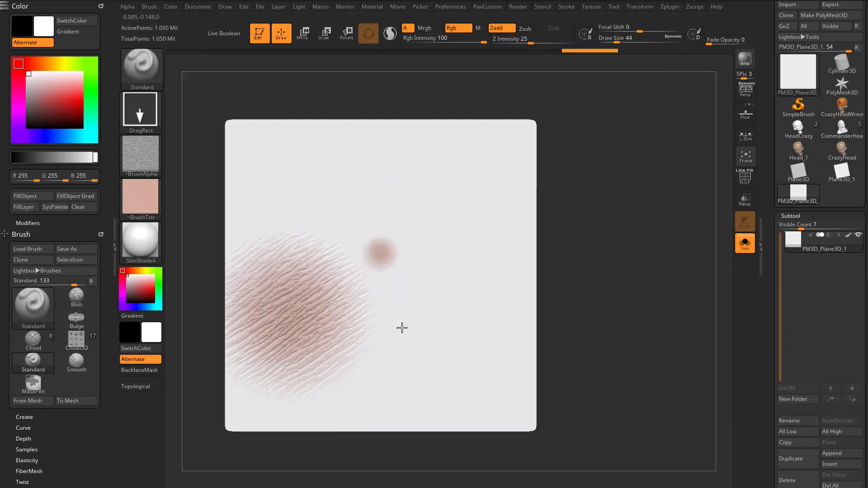
{"action": "mouse_move", "coordinate": [402, 328]}
{"action": "left_mouse_down"}
{"action": "mouse_move", "coordinate": [413, 360]}
{"action": "mouse_move", "coordinate": [395, 448]}
{"action": "mouse_move", "coordinate": [574, 319]}
{"action": "mouse_move", "coordinate": [585, 265]}
{"action": "mouse_move", "coordinate": [605, 253]}
{"action": "mouse_move", "coordinate": [651, 267]}
{"action": "mouse_move", "coordinate": [297, 295]}
{"action": "left_mouse_up"}
Hide the plane's polypaint and examine the sculpted wrinkle relief from several angles.
{"action": "left_click", "coordinate": [848, 236]}
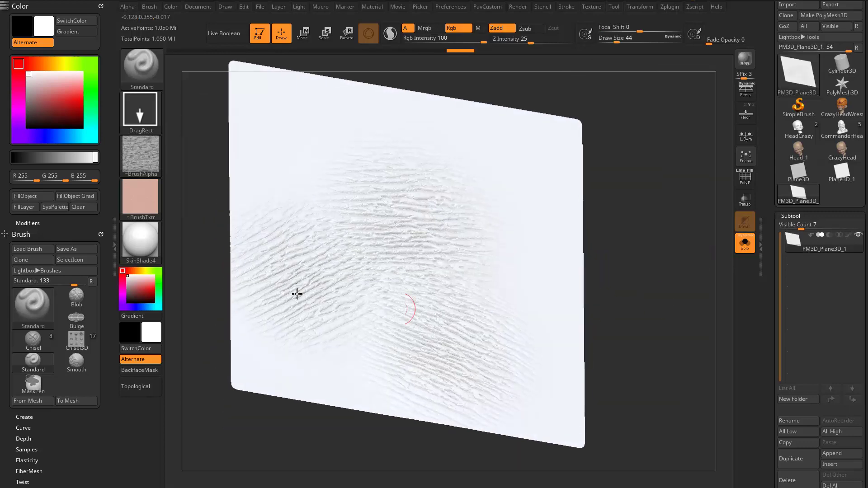
{"action": "left_click", "coordinate": [143, 241]}
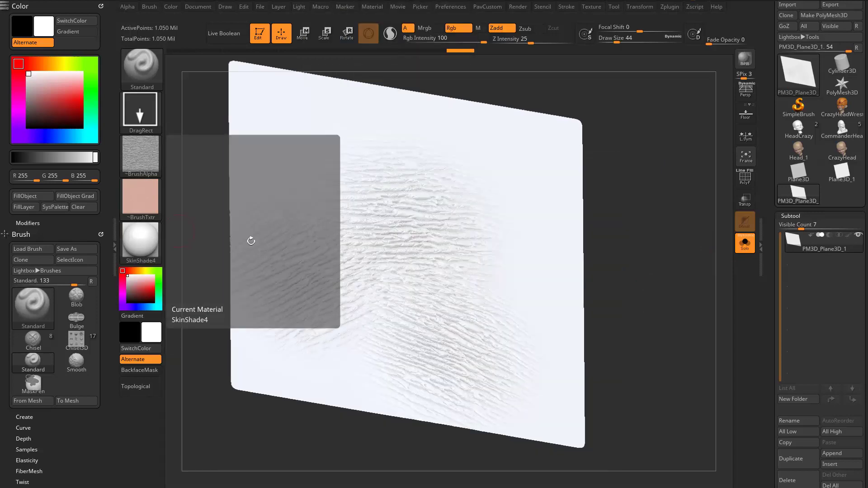
{"action": "mouse_move", "coordinate": [646, 256]}
{"action": "left_mouse_down"}
{"action": "mouse_move", "coordinate": [659, 250]}
{"action": "mouse_move", "coordinate": [642, 270]}
{"action": "mouse_move", "coordinate": [670, 301]}
{"action": "mouse_move", "coordinate": [667, 335]}
{"action": "mouse_move", "coordinate": [514, 360]}
{"action": "left_mouse_up"}
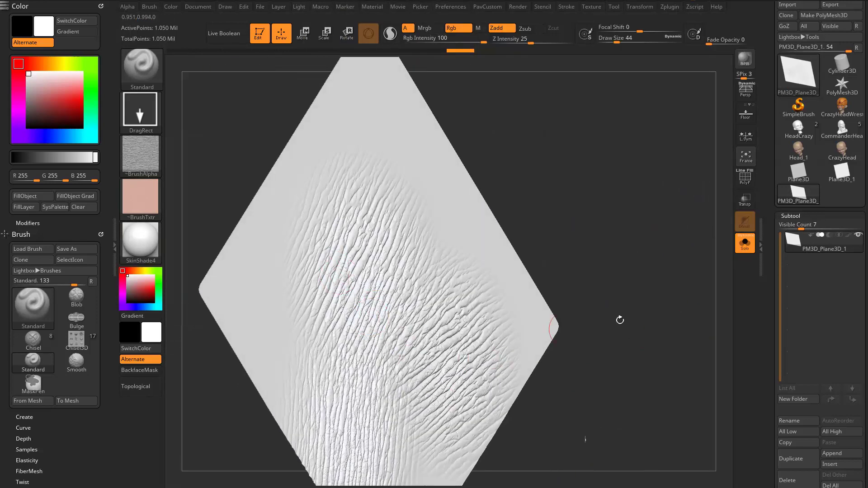
{"action": "left_click_drag", "start_coordinate": [620, 320], "coordinate": [622, 307], "text": "alt"}
Undo the elbow skin stamps until the plane is blank and set the Z Intensity to 17.
{"action": "key", "text": "ctrl+z"}
{"action": "key", "text": "ctrl+z"}
{"action": "key", "text": "ctrl+z"}
{"action": "key", "text": "ctrl+z"}
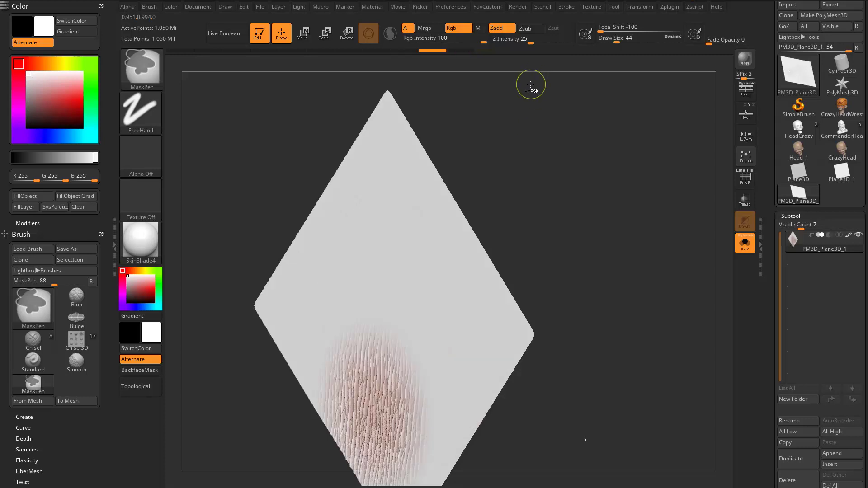
{"action": "left_click", "coordinate": [521, 40]}
{"action": "key", "text": "ctrl+z"}
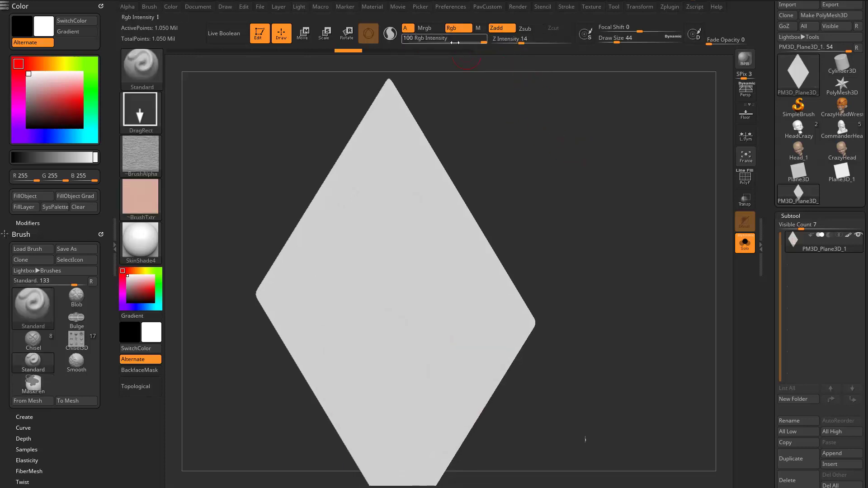
{"action": "left_click_drag", "start_coordinate": [528, 41], "coordinate": [524, 41]}
Stamp several overlapping soft patches of elbow skin on the plane with the reduced Z Intensity.
{"action": "left_click_drag", "start_coordinate": [552, 154], "coordinate": [524, 158]}
{"action": "left_click_drag", "start_coordinate": [396, 312], "coordinate": [471, 355]}
{"action": "left_click_drag", "start_coordinate": [584, 285], "coordinate": [612, 264]}
{"action": "key", "text": "ctrl+shift+z"}
{"action": "key", "text": "ctrl+shift+z"}
{"action": "key", "text": "ctrl+shift+z"}
{"action": "key", "text": "ctrl+shift+z"}
{"action": "key", "text": "ctrl+shift+z"}
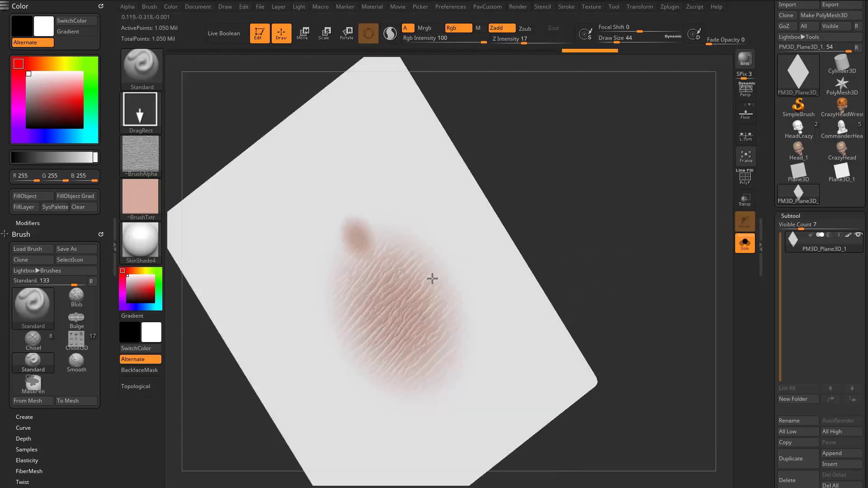
{"action": "key", "text": "ctrl+z"}
{"action": "key", "text": "ctrl+z"}
{"action": "key", "text": "ctrl+z"}
{"action": "key", "text": "ctrl+z"}
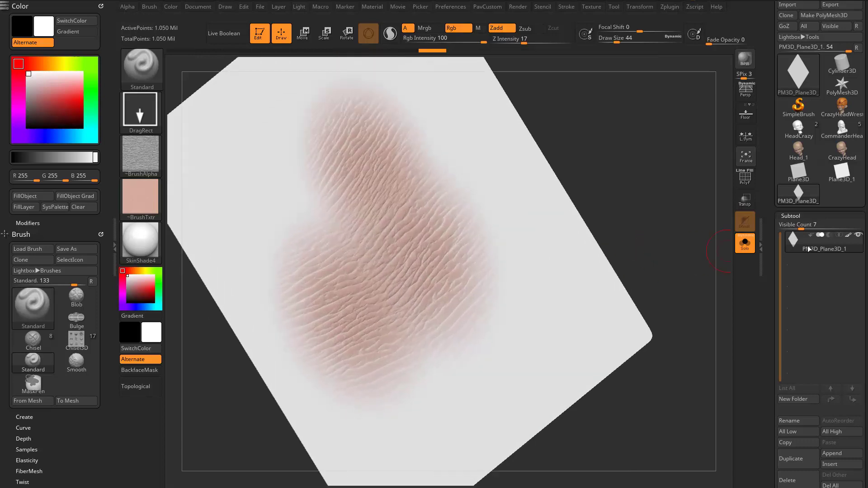
Hide and reshow the plane's polypaint to compare the wrinkle relief with the painted skin colour.
{"action": "key", "text": "ctrl+shift+z"}
{"action": "key", "text": "ctrl+shift+z"}
{"action": "key", "text": "ctrl+shift+z"}
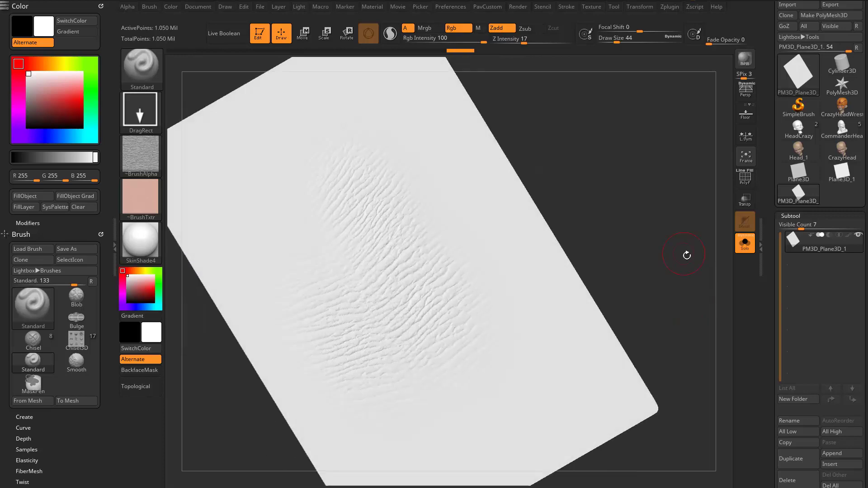
{"action": "key", "text": "ctrl+shift+z"}
{"action": "key", "text": "ctrl+shift+z"}
{"action": "key", "text": "ctrl+shift+z"}
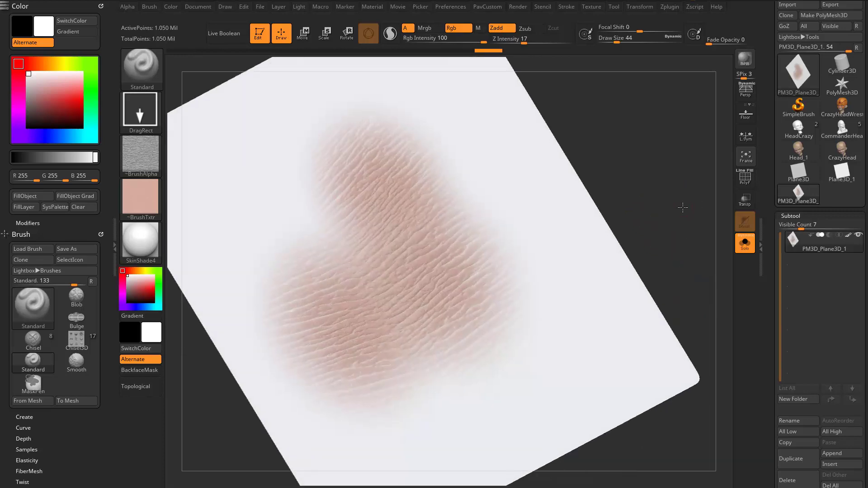
{"action": "mouse_move", "coordinate": [150, 164]}
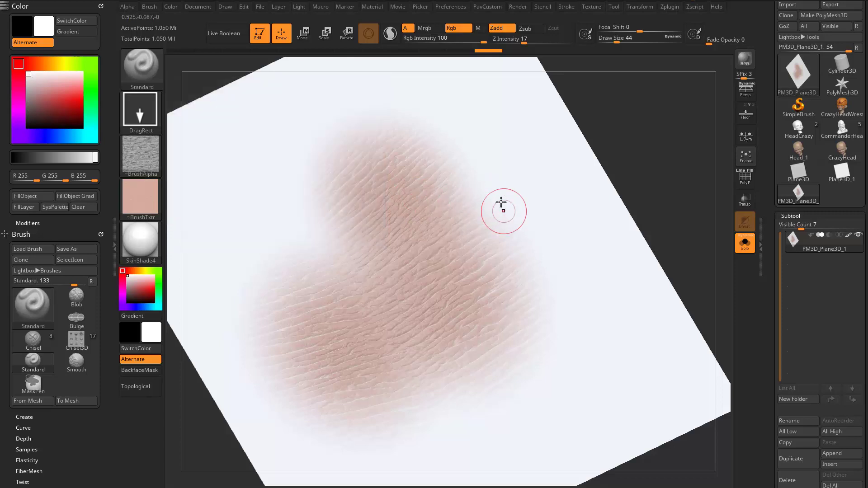
{"action": "right_click_drag", "start_coordinate": [660, 226], "coordinate": [659, 207], "text": "ctrl"}
{"action": "key", "text": "ctrl+shift+z"}
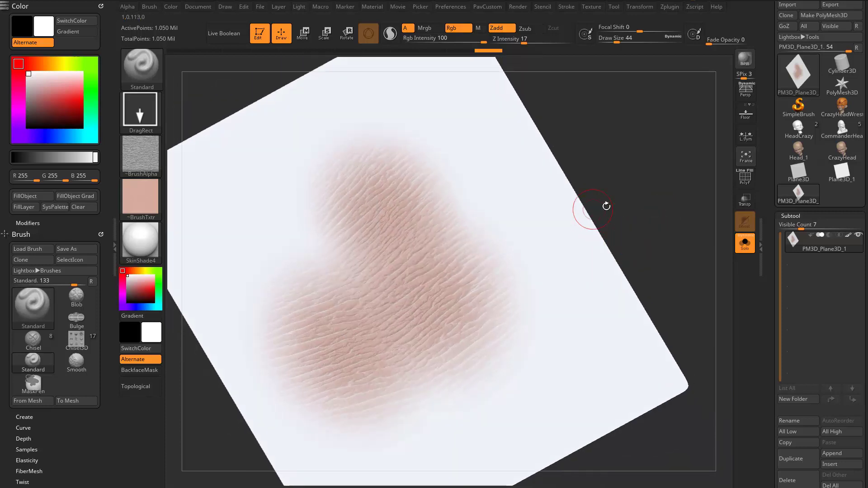
Undo the blended elbow skin patches painted with Paint With Alpha.
{"action": "key", "text": "ctrl"}
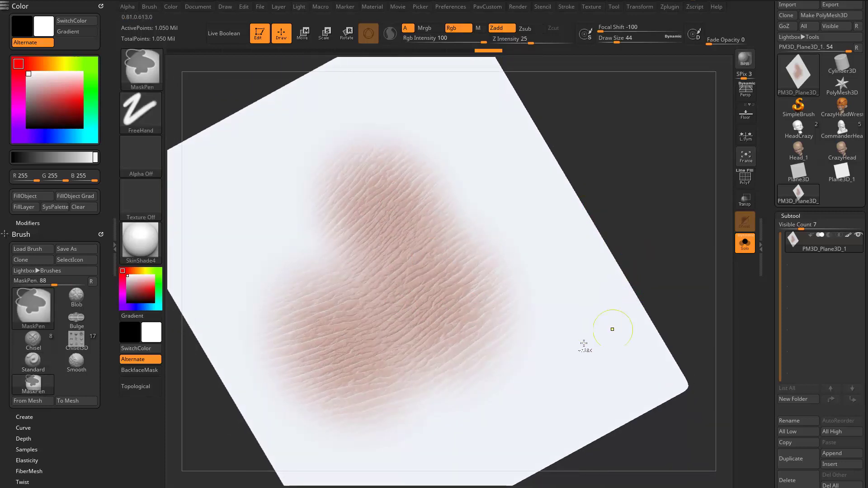
{"action": "key", "text": "ctrl+z"}
{"action": "key", "text": "ctrl+z"}
{"action": "key", "text": "ctrl+z"}
{"action": "key", "text": "ctrl+z"}
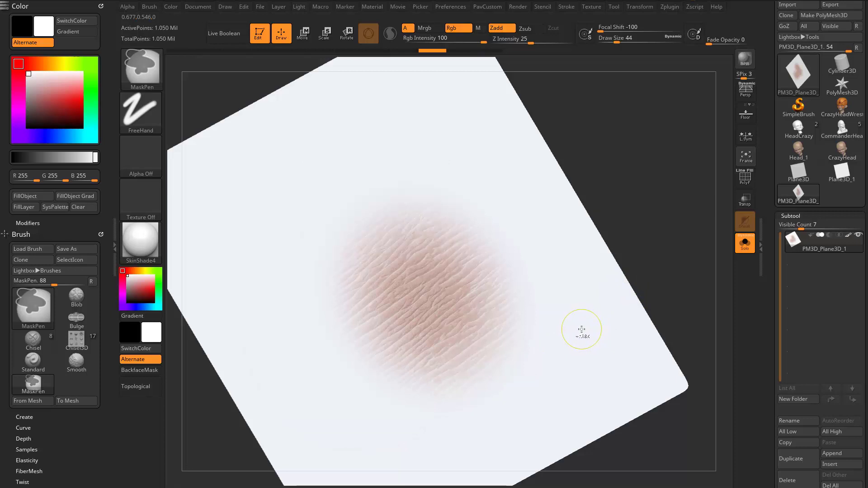
Turn off Paint With Alpha, stamp three overlapping patches of elbow skin on the plane and inspect how they blend.
{"action": "left_click", "coordinate": [408, 28]}
{"action": "left_click_drag", "start_coordinate": [647, 179], "coordinate": [649, 154], "text": "alt"}
{"action": "left_click_drag", "start_coordinate": [409, 241], "coordinate": [455, 352]}
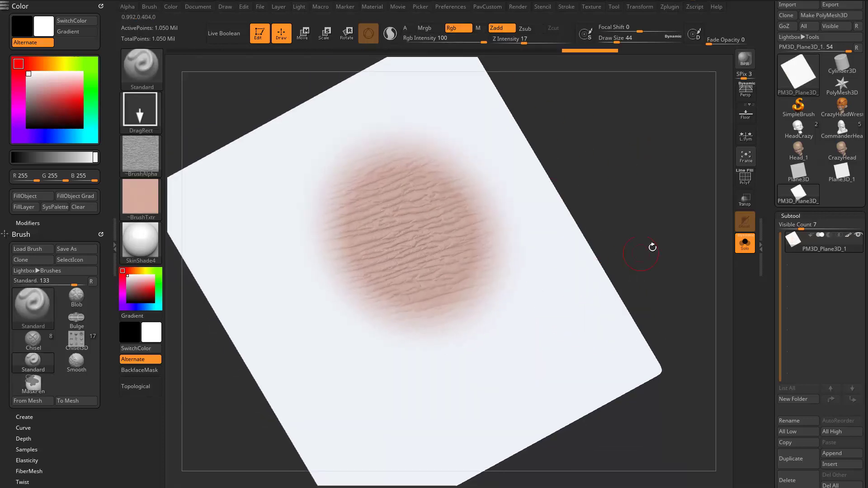
{"action": "mouse_move", "coordinate": [653, 246]}
{"action": "left_mouse_down"}
{"action": "mouse_move", "coordinate": [669, 230]}
{"action": "mouse_move", "coordinate": [612, 270]}
{"action": "left_mouse_up"}
{"action": "left_click_drag", "start_coordinate": [455, 312], "coordinate": [542, 398]}
{"action": "left_click_drag", "start_coordinate": [604, 344], "coordinate": [574, 294]}
{"action": "left_click_drag", "start_coordinate": [360, 320], "coordinate": [385, 411]}
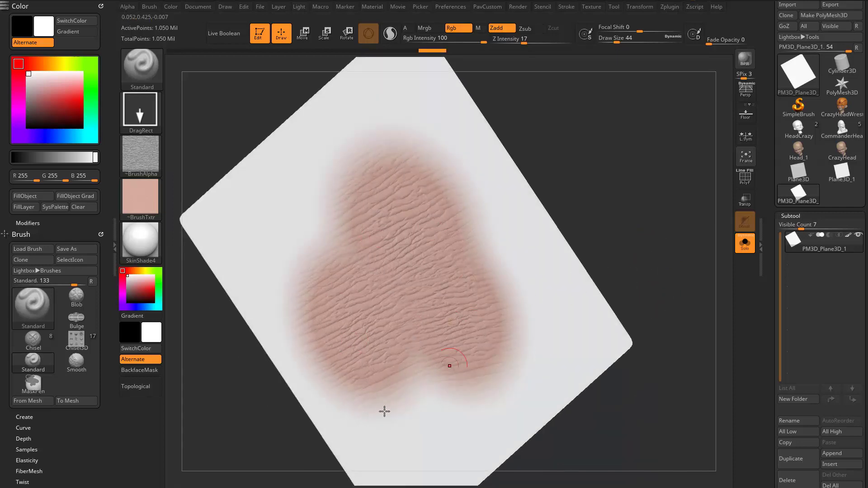
{"action": "left_click_drag", "start_coordinate": [642, 276], "coordinate": [457, 248]}
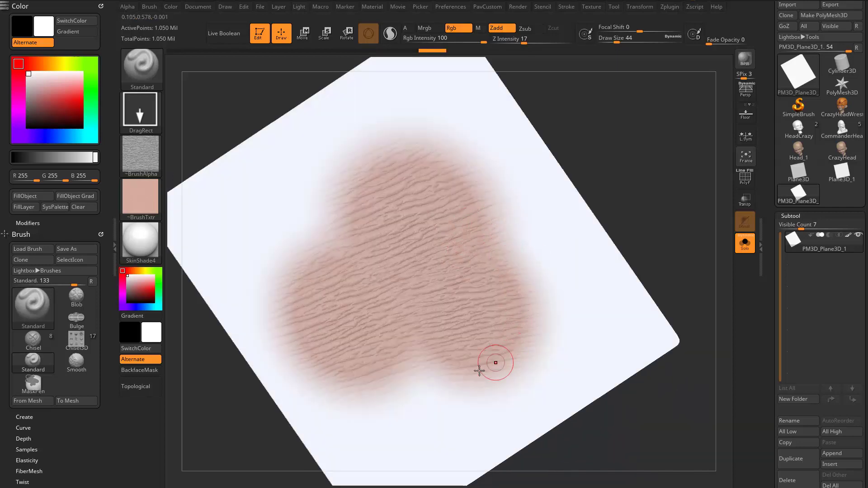
Try an elbow skin patch with Focal Shift -100, undo it and reset Focal Shift to 0.
{"action": "left_click_drag", "start_coordinate": [640, 31], "coordinate": [592, 31]}
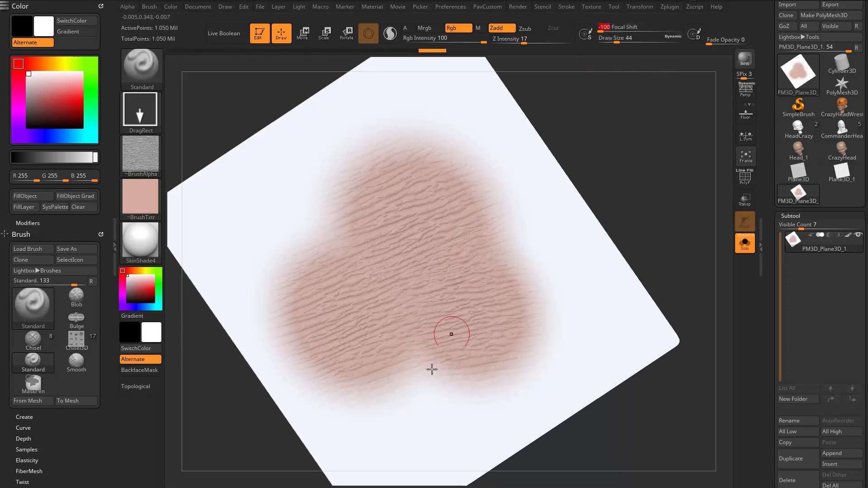
{"action": "left_click_drag", "start_coordinate": [430, 368], "coordinate": [454, 440]}
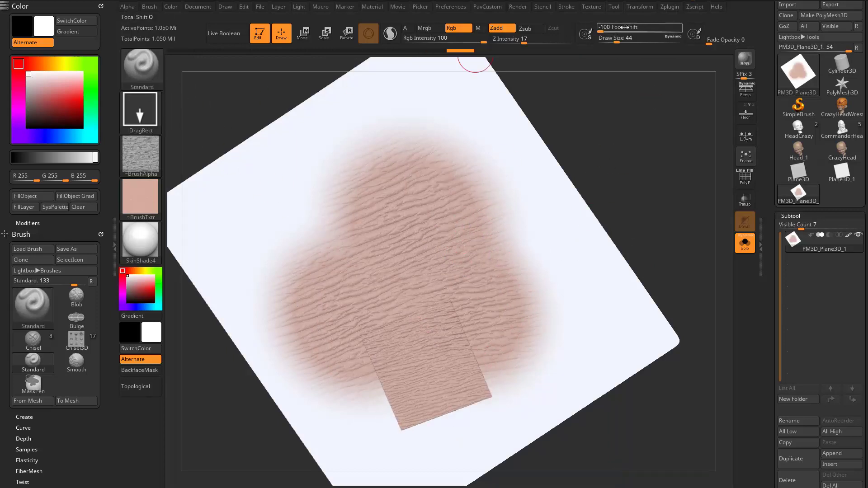
{"action": "key", "text": "ctrl+z"}
{"action": "left_click_drag", "start_coordinate": [638, 223], "coordinate": [656, 235], "text": "alt"}
{"action": "left_click_drag", "start_coordinate": [630, 31], "coordinate": [640, 29]}
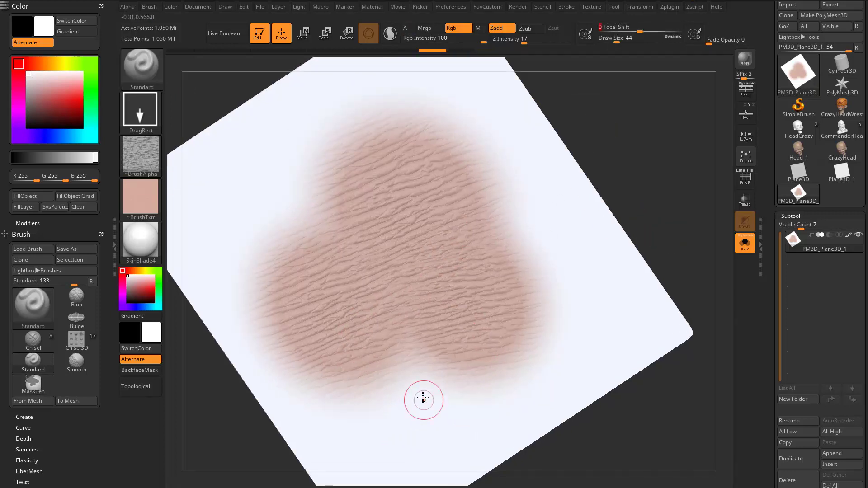
Stamp overlapping soft patches of elbow skin until they cover nearly the whole plane.
{"action": "left_click_drag", "start_coordinate": [423, 387], "coordinate": [470, 332]}
{"action": "left_click_drag", "start_coordinate": [637, 421], "coordinate": [622, 392], "text": "alt"}
{"action": "left_click_drag", "start_coordinate": [507, 368], "coordinate": [525, 278]}
{"action": "left_click_drag", "start_coordinate": [489, 211], "coordinate": [506, 279]}
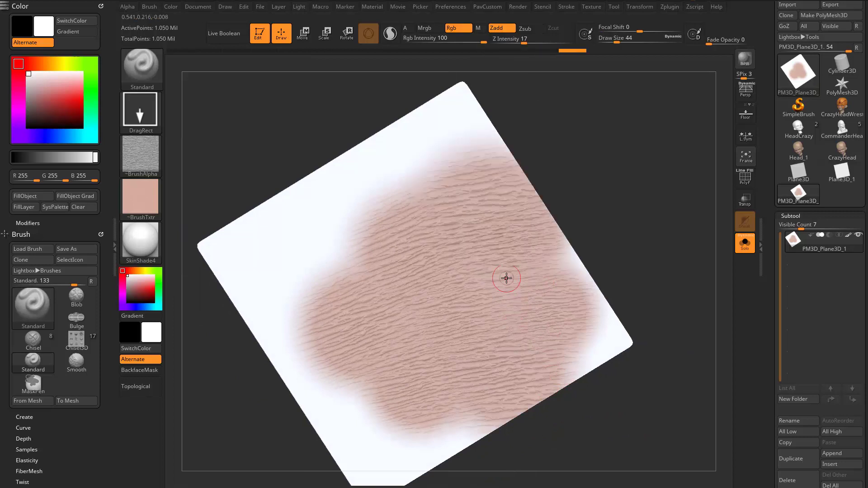
{"action": "left_click_drag", "start_coordinate": [446, 124], "coordinate": [365, 230]}
{"action": "left_click_drag", "start_coordinate": [382, 295], "coordinate": [366, 326]}
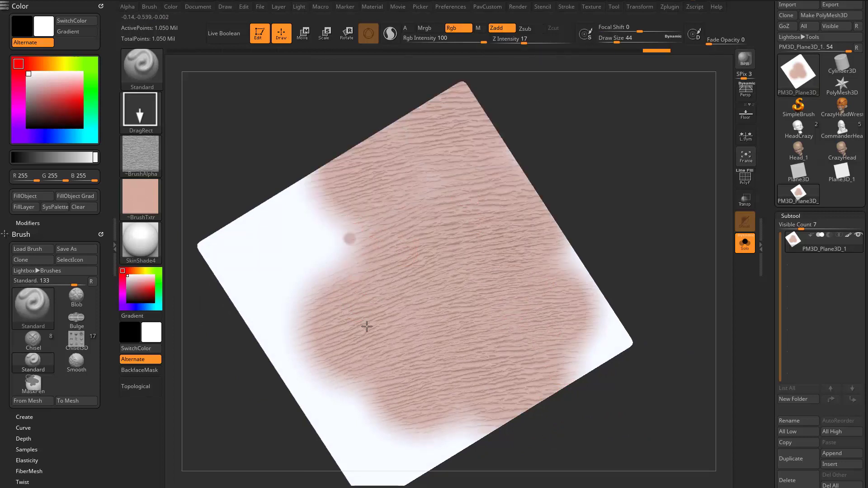
{"action": "mouse_move", "coordinate": [282, 252]}
{"action": "left_mouse_down"}
{"action": "mouse_move", "coordinate": [301, 258]}
{"action": "mouse_move", "coordinate": [381, 448]}
{"action": "mouse_move", "coordinate": [452, 365]}
{"action": "mouse_move", "coordinate": [632, 190]}
{"action": "mouse_move", "coordinate": [648, 196]}
{"action": "left_mouse_up"}
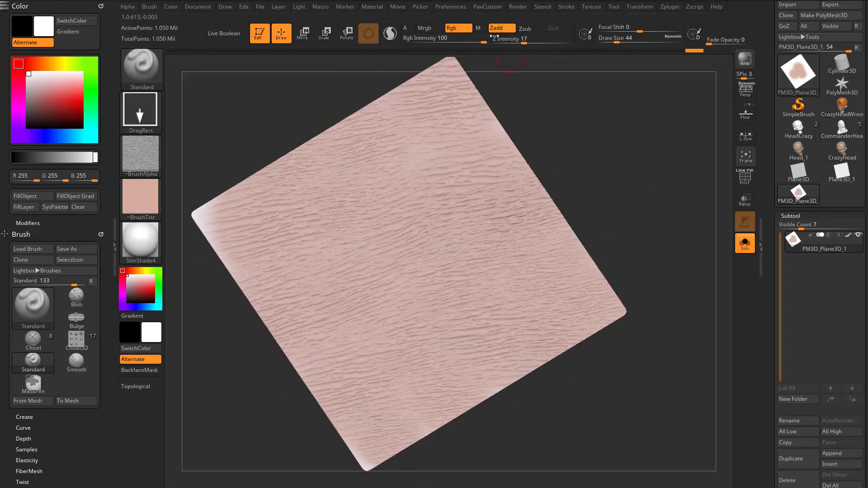
{"action": "left_click_drag", "start_coordinate": [613, 192], "coordinate": [755, 238]}
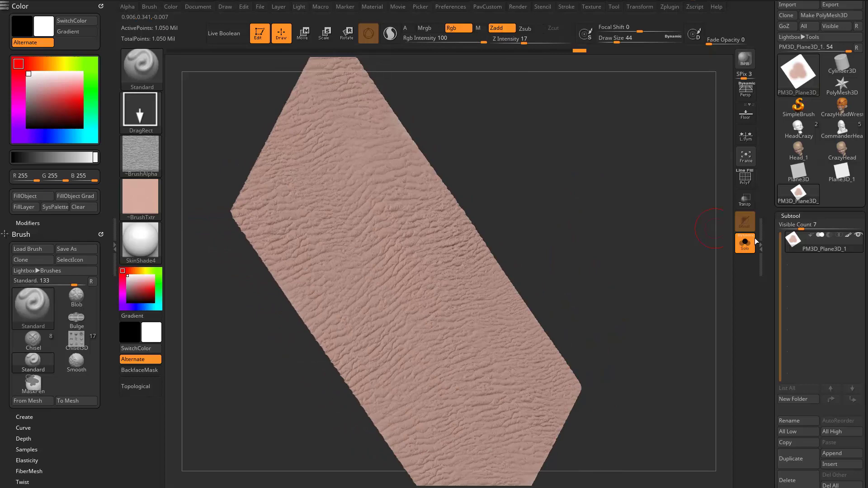
Hide the plane's polypaint, inspect the blended wrinkle relief from several angles and show the polypaint again.
{"action": "left_click", "coordinate": [847, 235]}
{"action": "left_click_drag", "start_coordinate": [631, 244], "coordinate": [622, 270]}
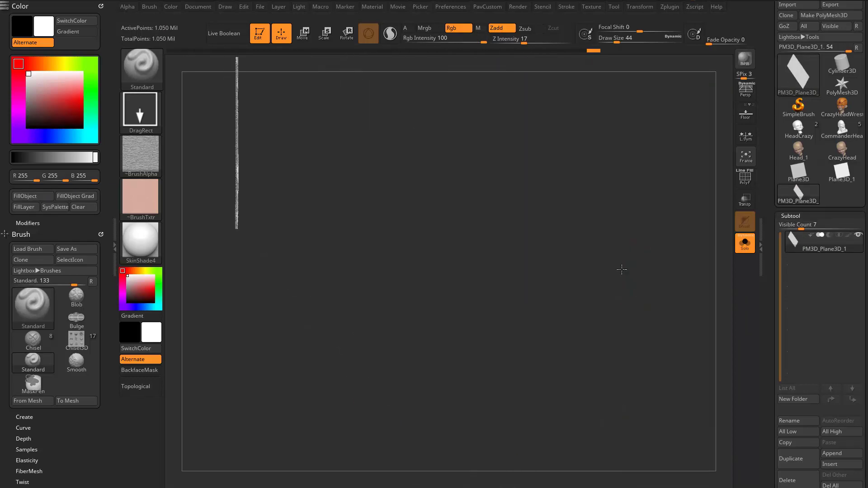
{"action": "key", "text": "f"}
{"action": "key", "text": "w"}
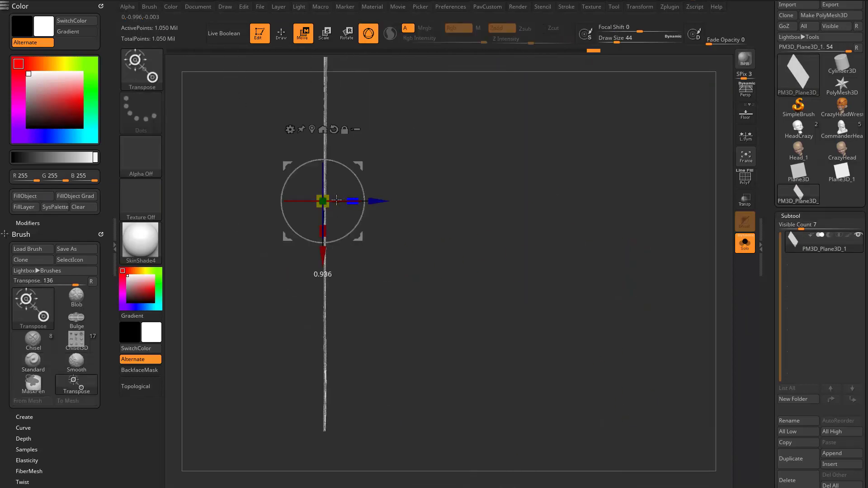
{"action": "left_click_drag", "start_coordinate": [337, 201], "coordinate": [310, 203]}
{"action": "key", "text": "q"}
{"action": "mouse_move", "coordinate": [592, 243]}
{"action": "left_mouse_down"}
{"action": "mouse_move", "coordinate": [607, 170]}
{"action": "mouse_move", "coordinate": [659, 231]}
{"action": "mouse_move", "coordinate": [658, 208]}
{"action": "mouse_move", "coordinate": [491, 227]}
{"action": "mouse_move", "coordinate": [604, 244]}
{"action": "left_mouse_up"}
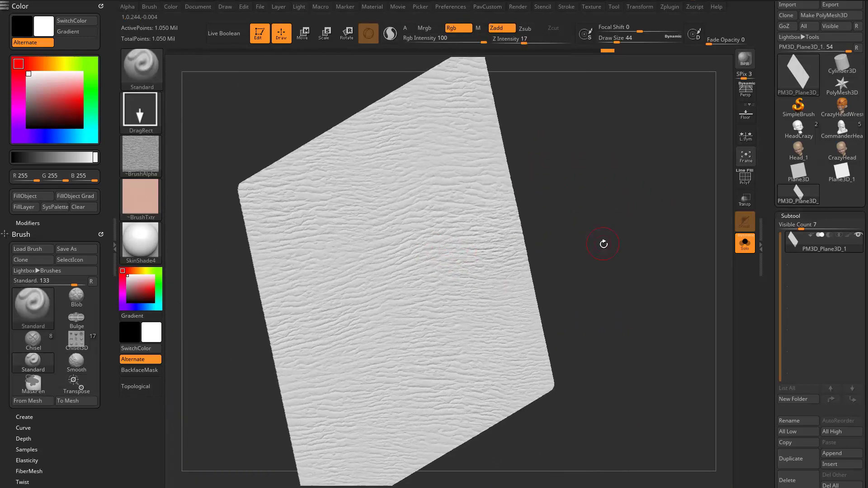
{"action": "left_click", "coordinate": [848, 236]}
{"action": "left_click_drag", "start_coordinate": [664, 254], "coordinate": [668, 248]}
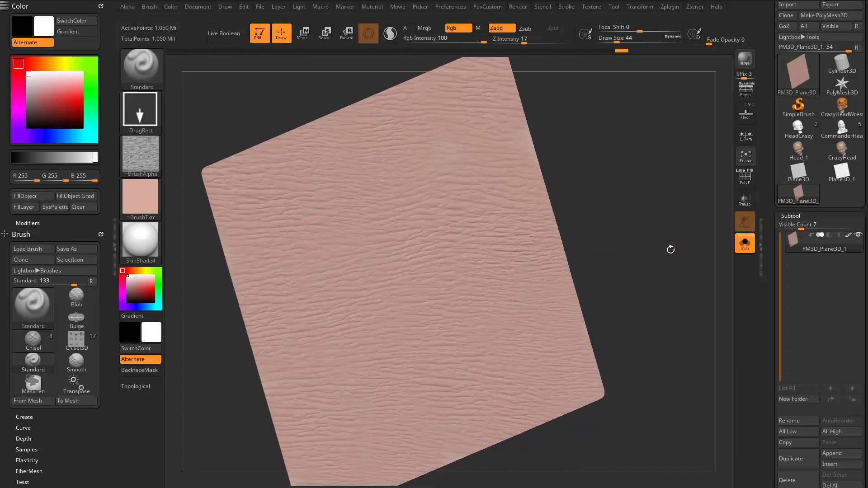
Choose Mole_BaseColor as the brush texture and Mole_Height as the brush alpha.
{"action": "left_click", "coordinate": [143, 199]}
{"action": "left_click", "coordinate": [378, 228]}
{"action": "left_click", "coordinate": [159, 169]}
{"action": "left_click", "coordinate": [238, 183]}
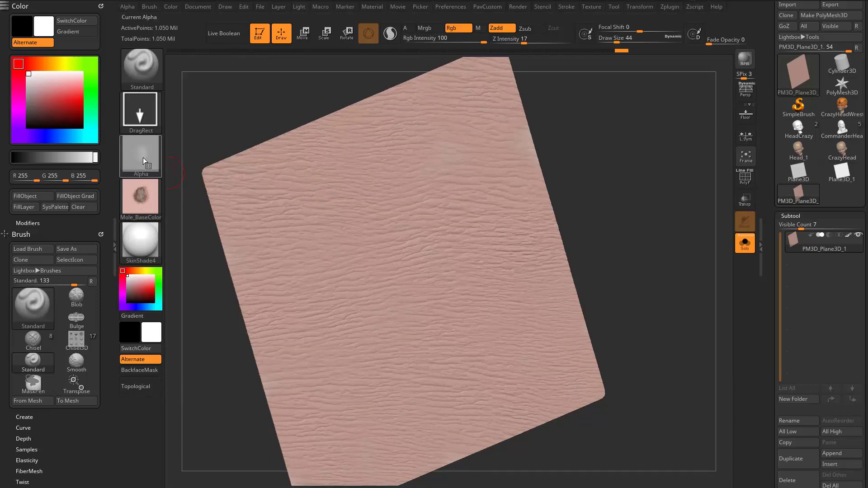
{"action": "mouse_move", "coordinate": [143, 158]}
{"action": "mouse_move", "coordinate": [142, 197]}
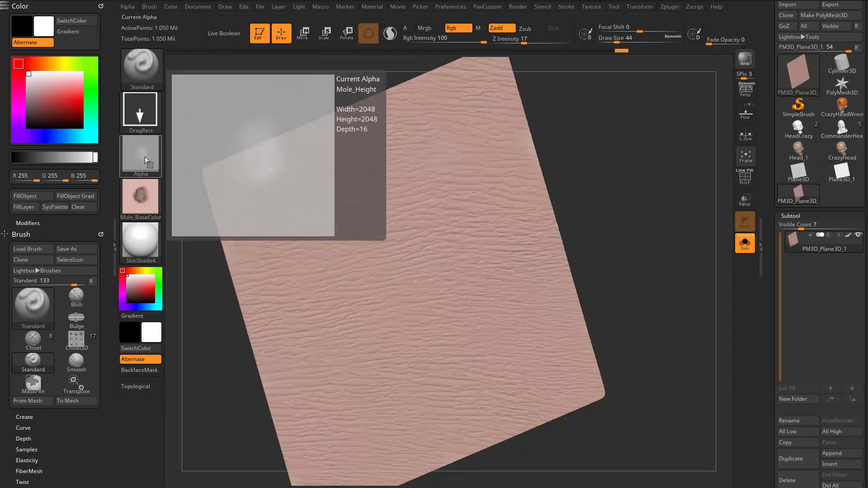
Undo the trial moles, set Z Intensity to 36 and Draw Size to 31, and stamp a small mole near the plane's centre.
{"action": "left_click_drag", "start_coordinate": [624, 167], "coordinate": [599, 203]}
{"action": "key", "text": "ctrl+z"}
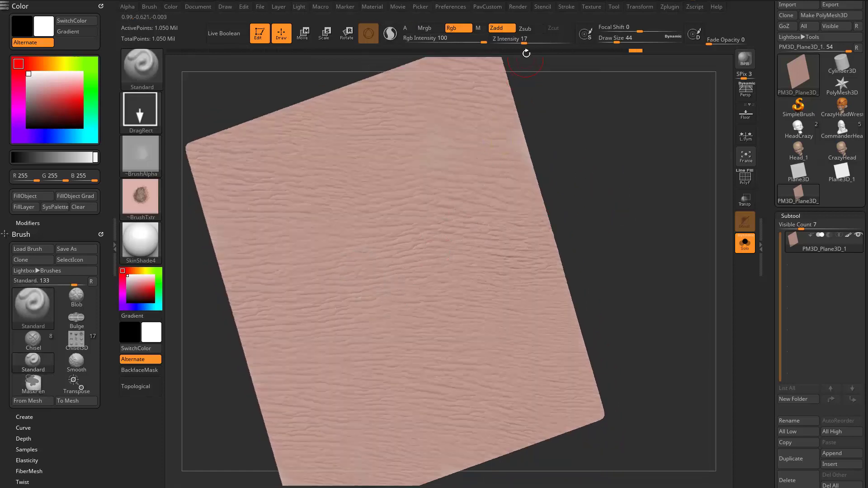
{"action": "left_click", "coordinate": [539, 42]}
{"action": "left_click_drag", "start_coordinate": [368, 273], "coordinate": [377, 285]}
{"action": "mouse_move", "coordinate": [604, 210]}
{"action": "left_mouse_down"}
{"action": "mouse_move", "coordinate": [599, 186]}
{"action": "mouse_move", "coordinate": [587, 181]}
{"action": "left_mouse_up"}
{"action": "key", "text": "ctrl+z"}
{"action": "key", "text": "s"}
{"action": "left_click_drag", "start_coordinate": [369, 278], "coordinate": [374, 291]}
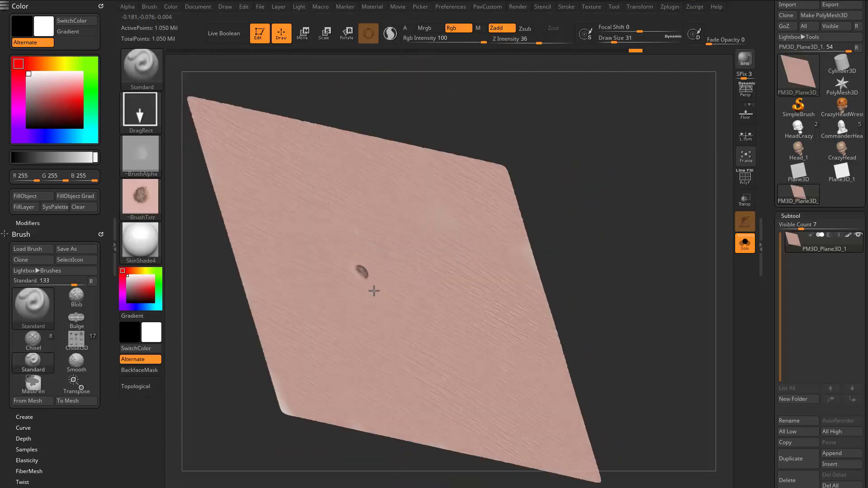
Stamp four more moles of varying sizes around the first one, undoing any unwanted stamp.
{"action": "mouse_move", "coordinate": [583, 209]}
{"action": "left_mouse_down"}
{"action": "mouse_move", "coordinate": [407, 226]}
{"action": "mouse_move", "coordinate": [443, 155]}
{"action": "mouse_move", "coordinate": [461, 229]}
{"action": "mouse_move", "coordinate": [370, 280]}
{"action": "left_mouse_up"}
{"action": "left_click_drag", "start_coordinate": [583, 247], "coordinate": [540, 233]}
{"action": "left_click_drag", "start_coordinate": [445, 319], "coordinate": [461, 263]}
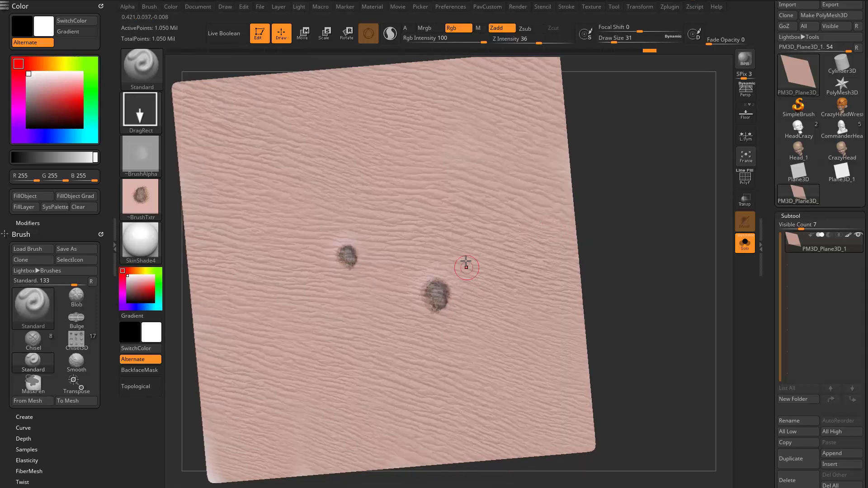
{"action": "key", "text": "ctrl+z"}
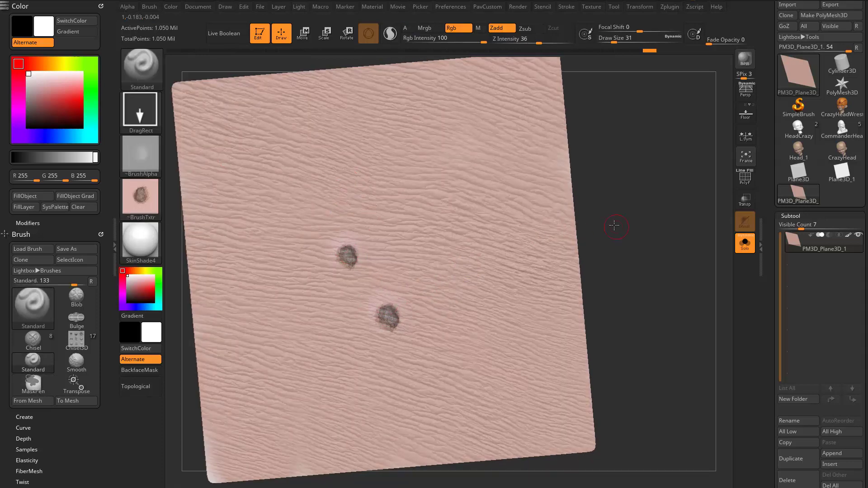
{"action": "left_click_drag", "start_coordinate": [614, 225], "coordinate": [592, 229]}
{"action": "left_click_drag", "start_coordinate": [432, 257], "coordinate": [445, 267]}
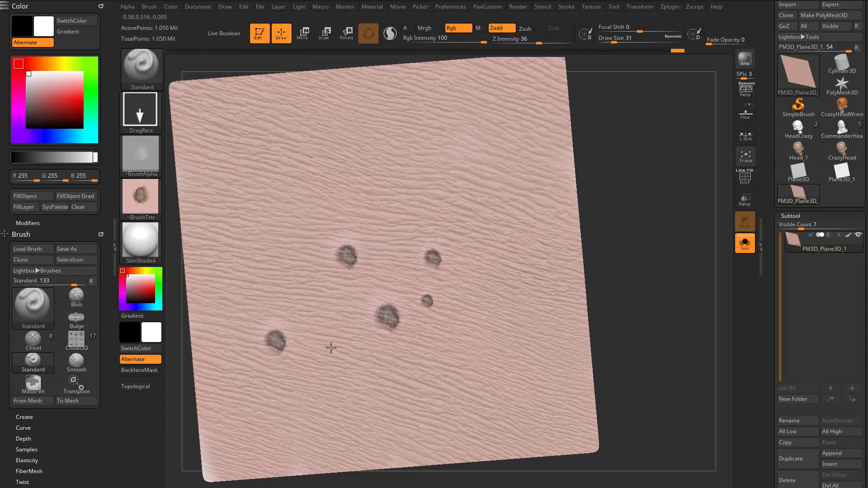
{"action": "left_click_drag", "start_coordinate": [612, 279], "coordinate": [572, 277]}
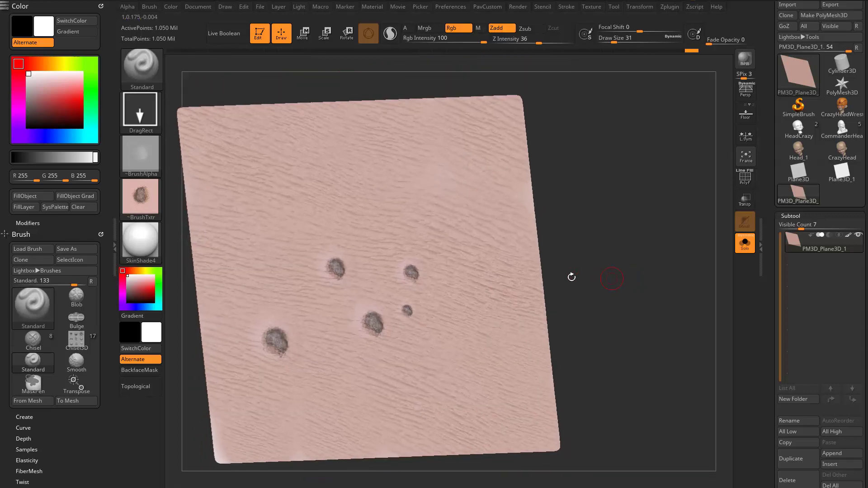
Import defaultMat_BaseColor.png as the brush texture and defaultMat_Height.png as the brush alpha, and make both active.
{"action": "left_click", "coordinate": [149, 191]}
{"action": "left_click", "coordinate": [206, 398]}
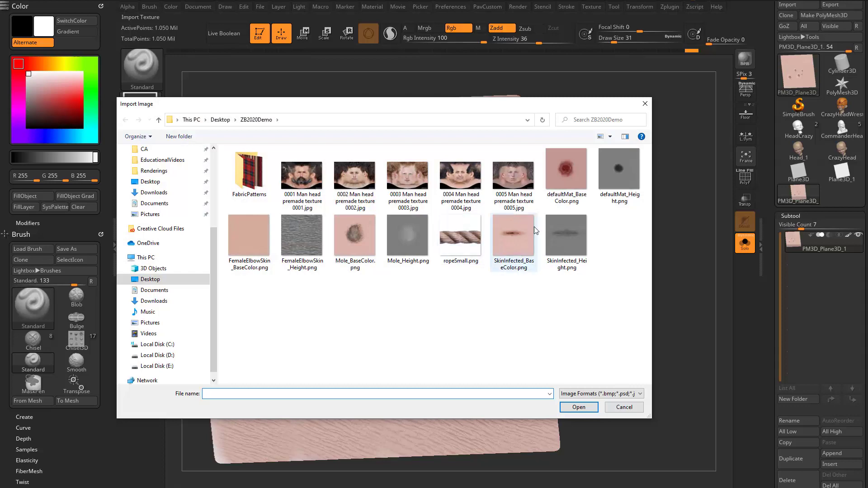
{"action": "double_click", "coordinate": [567, 163]}
{"action": "left_click", "coordinate": [142, 169]}
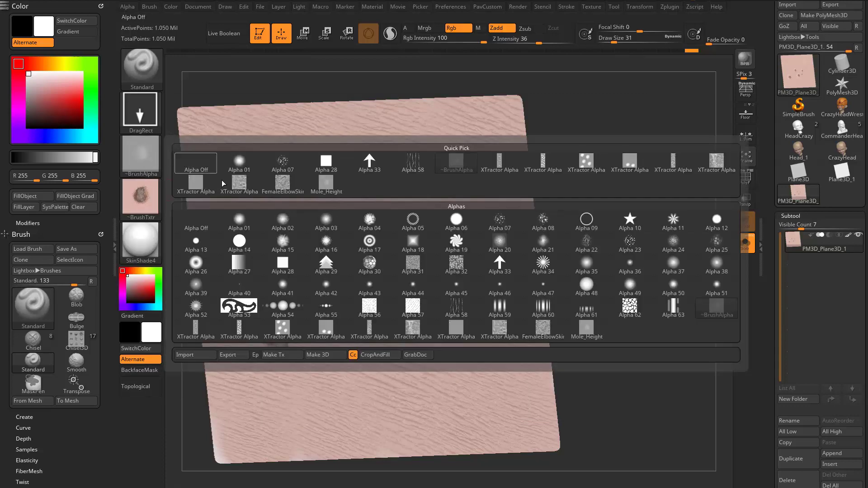
{"action": "left_click", "coordinate": [190, 357]}
{"action": "double_click", "coordinate": [614, 167]}
{"action": "left_click", "coordinate": [131, 160]}
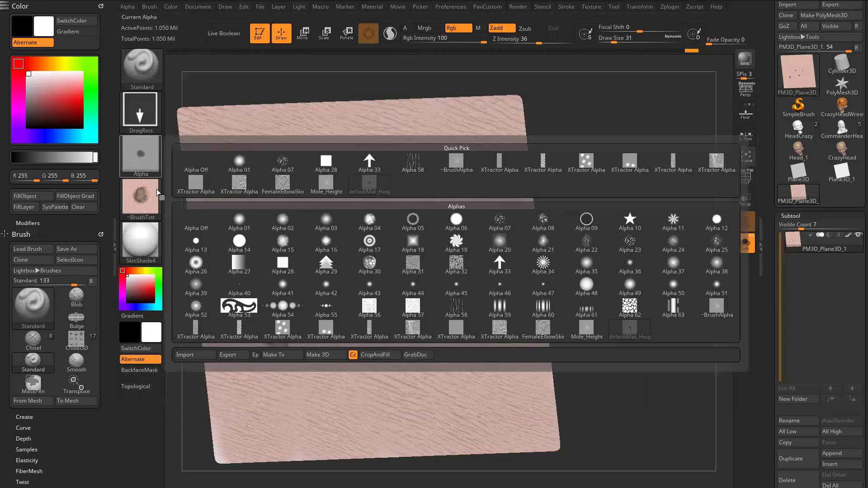
{"action": "left_click", "coordinate": [142, 196]}
{"action": "left_click", "coordinate": [369, 228]}
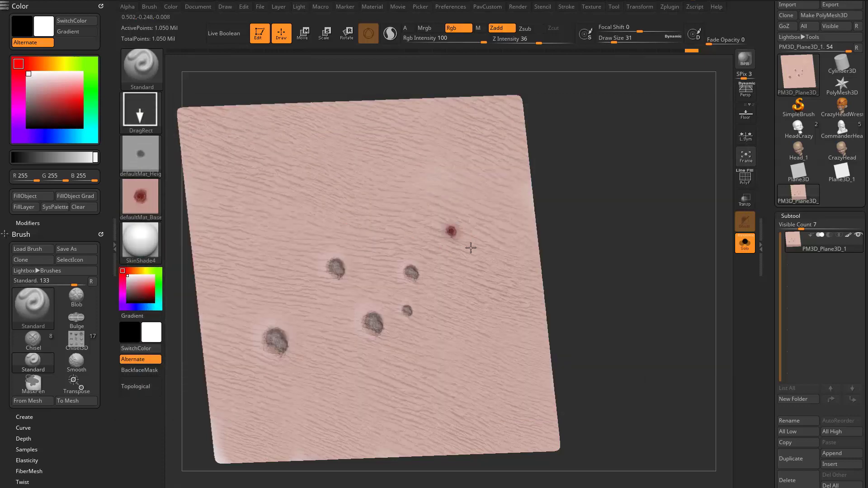
Stamp two red sores above the moles on the skin plane, undoing the first trial stamp.
{"action": "left_click_drag", "start_coordinate": [470, 248], "coordinate": [496, 244]}
{"action": "mouse_move", "coordinate": [615, 237]}
{"action": "left_mouse_down"}
{"action": "mouse_move", "coordinate": [611, 225]}
{"action": "mouse_move", "coordinate": [605, 231]}
{"action": "left_mouse_up"}
{"action": "key", "text": "ctrl+z"}
{"action": "left_click_drag", "start_coordinate": [458, 232], "coordinate": [480, 246]}
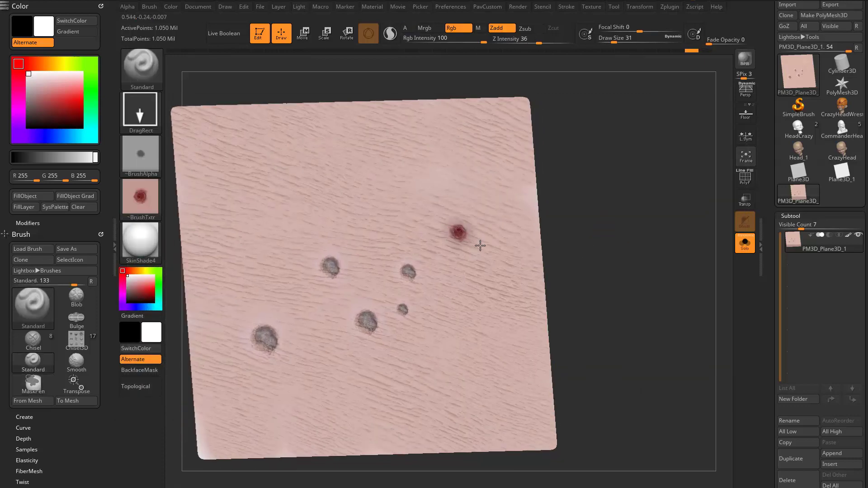
{"action": "left_click_drag", "start_coordinate": [401, 233], "coordinate": [407, 237]}
{"action": "left_click_drag", "start_coordinate": [583, 209], "coordinate": [631, 207]}
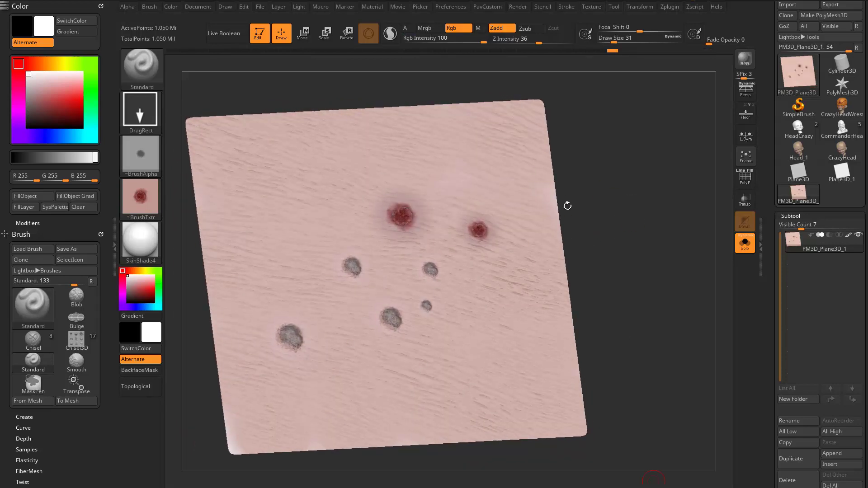
{"action": "left_click_drag", "start_coordinate": [568, 206], "coordinate": [606, 223]}
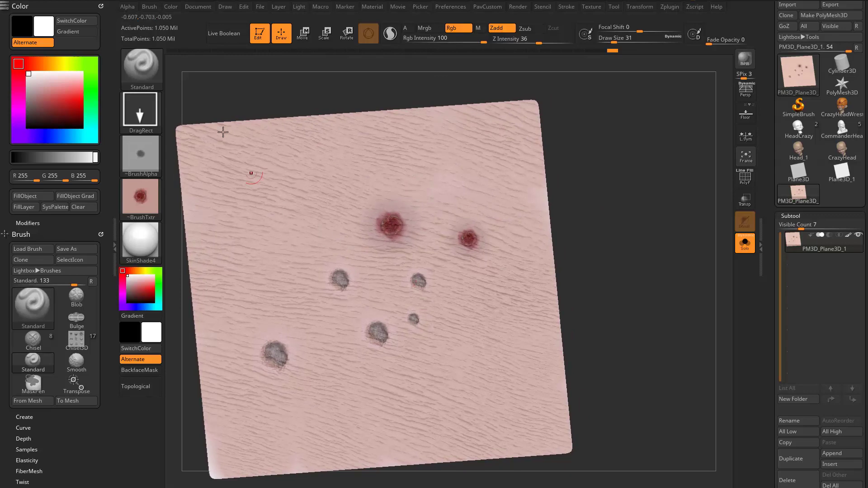
Clear the canvas, draw a new Plane3D, enter edit mode and convert it to a PolyMesh3D.
{"action": "left_click", "coordinate": [262, 37]}
{"action": "key", "text": "ctrl+n"}
{"action": "left_click", "coordinate": [798, 107]}
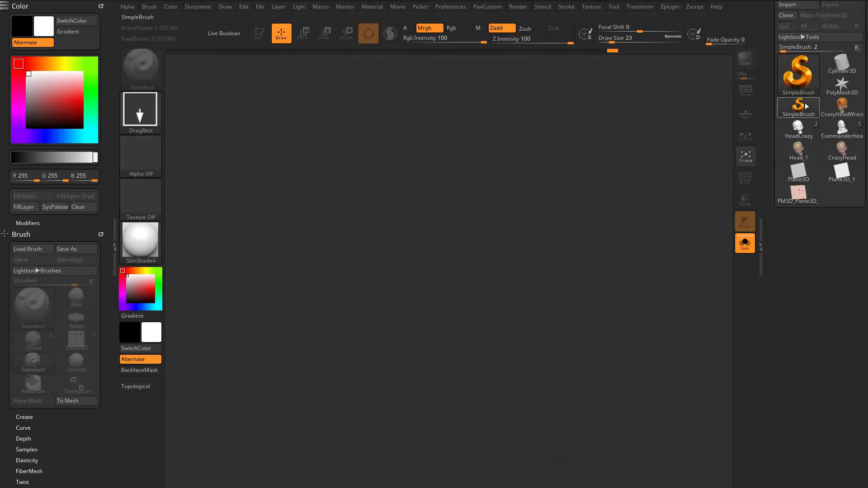
{"action": "left_click", "coordinate": [787, 88]}
{"action": "left_click", "coordinate": [399, 179]}
{"action": "left_click_drag", "start_coordinate": [387, 295], "coordinate": [314, 145]}
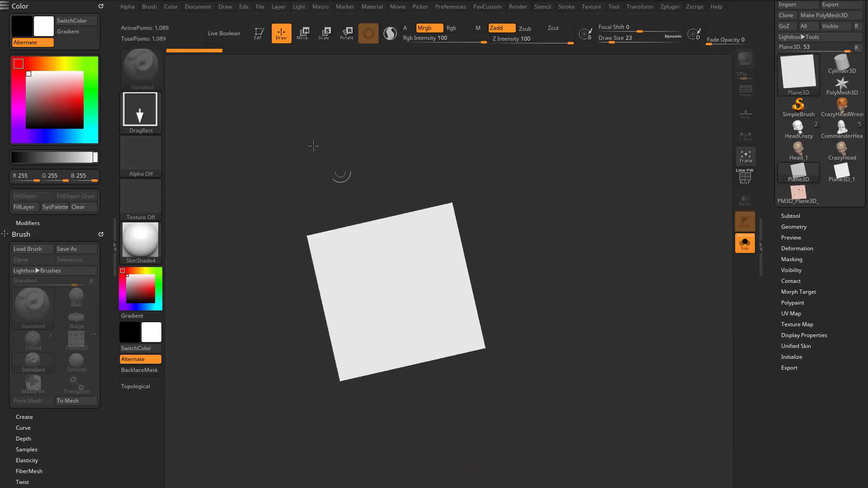
{"action": "left_click", "coordinate": [261, 36]}
{"action": "left_click", "coordinate": [818, 15]}
Snap the new plane to a front view and subdivide it to about 1.05 million points.
{"action": "left_click_drag", "start_coordinate": [616, 217], "coordinate": [635, 257], "text": "shift"}
{"action": "key", "text": "ctrl+d"}
{"action": "key", "text": "ctrl+d"}
{"action": "key", "text": "ctrl+d"}
{"action": "key", "text": "ctrl+d"}
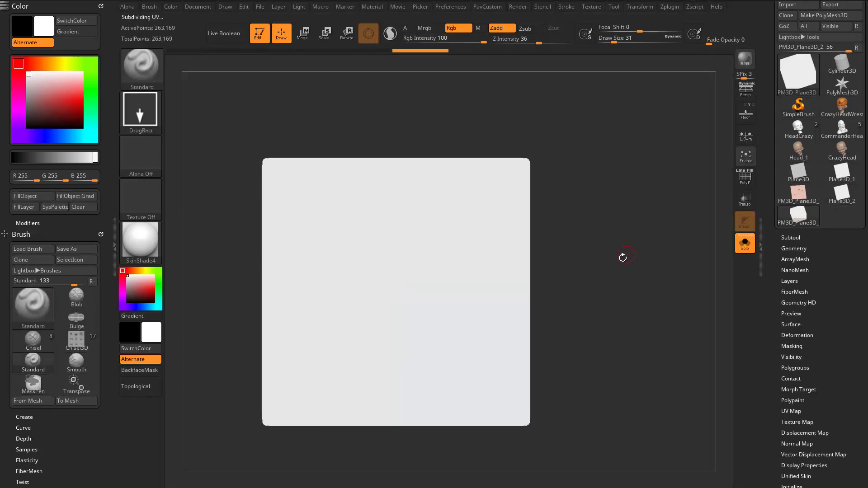
Import ropeSmall.png and make it the active brush texture.
{"action": "left_click", "coordinate": [159, 205]}
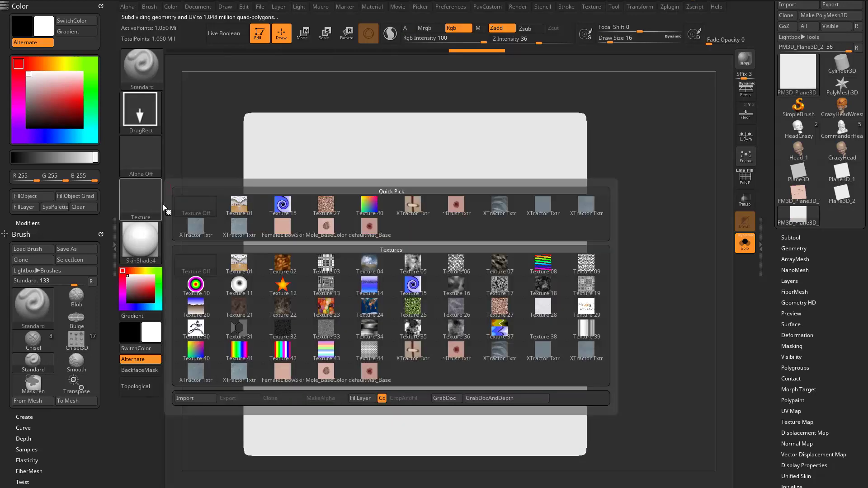
{"action": "left_click", "coordinate": [181, 398]}
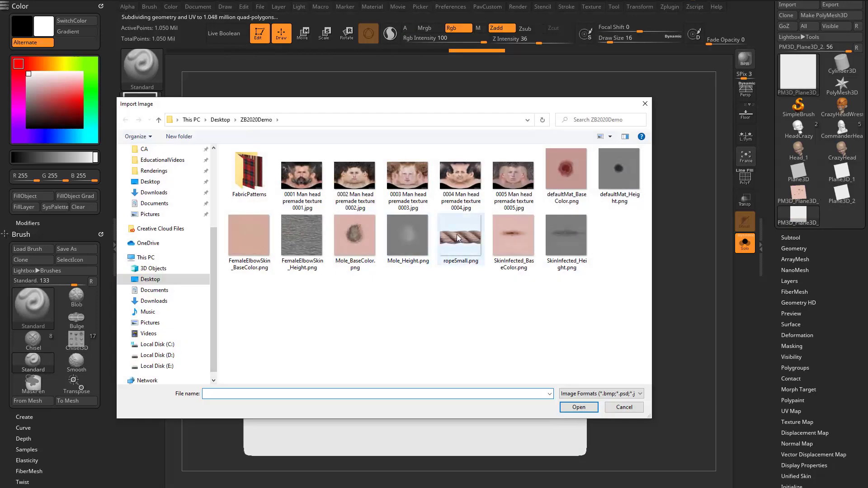
{"action": "double_click", "coordinate": [462, 239]}
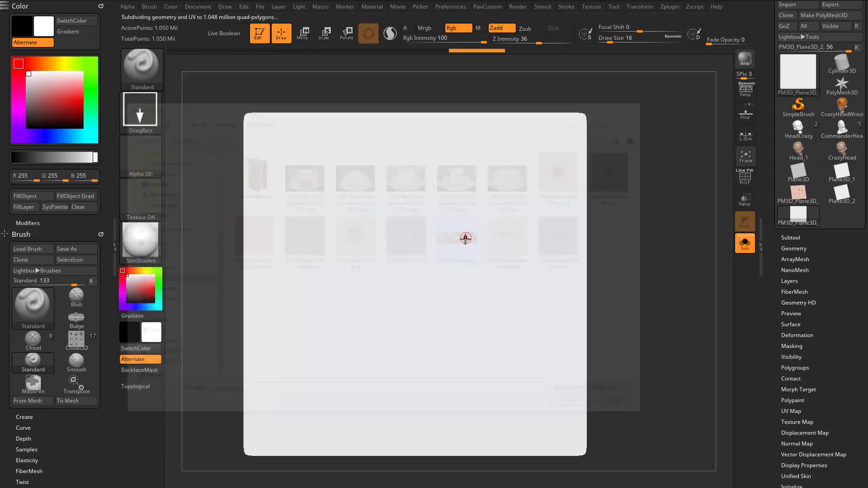
{"action": "left_click", "coordinate": [155, 198]}
{"action": "left_click", "coordinate": [412, 229]}
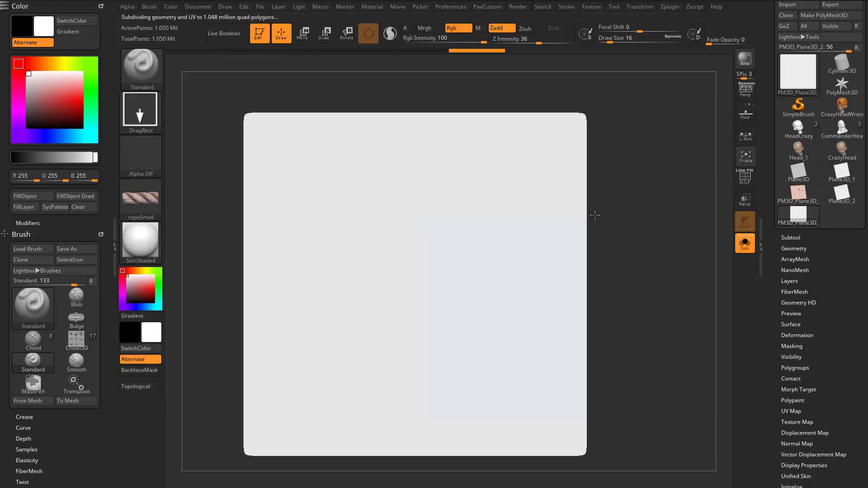
Set Draw Size to 49, undo the oversized trial stamp and stamp a smaller one on the plane with the rope texture.
{"action": "right_click_drag", "start_coordinate": [683, 260], "coordinate": [692, 271], "text": "ctrl"}
{"action": "key", "text": "s"}
{"action": "left_click_drag", "start_coordinate": [339, 216], "coordinate": [347, 215]}
{"action": "mouse_move", "coordinate": [284, 220]}
{"action": "left_mouse_down"}
{"action": "mouse_move", "coordinate": [382, 335]}
{"action": "mouse_move", "coordinate": [429, 279]}
{"action": "left_mouse_up"}
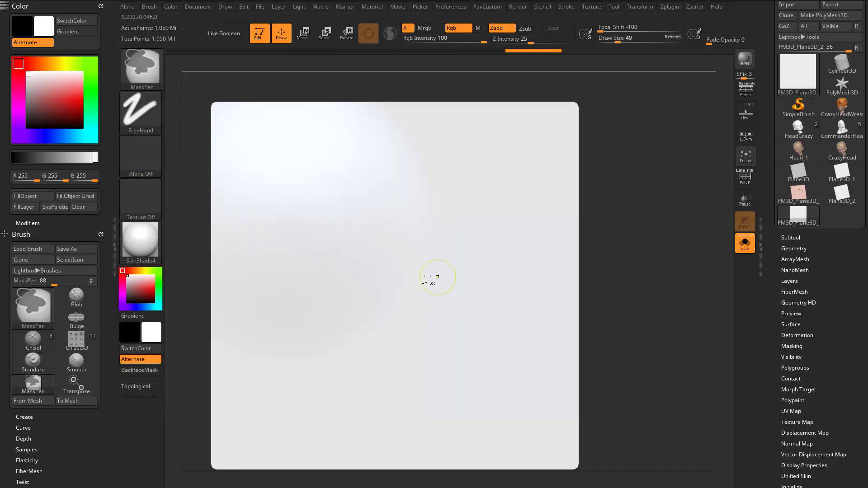
{"action": "key", "text": "ctrl+z"}
{"action": "left_click_drag", "start_coordinate": [346, 216], "coordinate": [385, 250]}
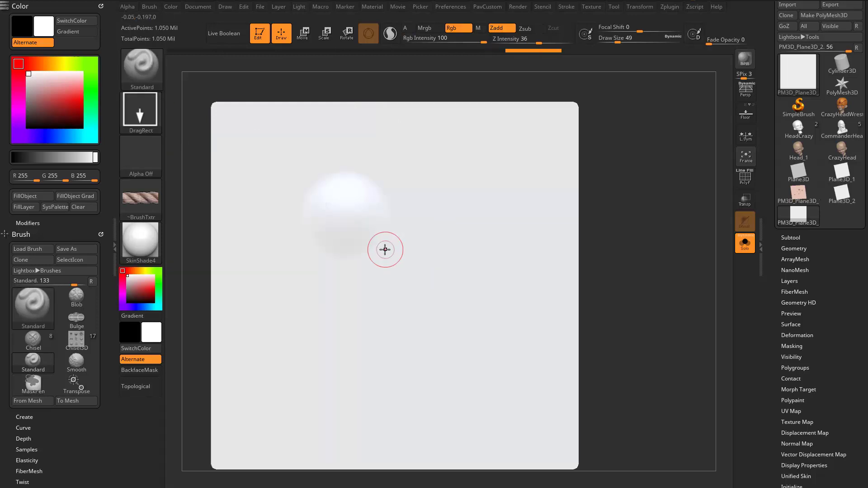
Undo the rope stamps, switch the brush stroke type to Dots, and undo a trial rope stroke across the plane.
{"action": "key", "text": "ctrl+z"}
{"action": "left_click", "coordinate": [790, 237], "text": "shift"}
{"action": "left_click_drag", "start_coordinate": [322, 250], "coordinate": [417, 292]}
{"action": "key", "text": "ctrl+z"}
{"action": "left_click", "coordinate": [141, 111]}
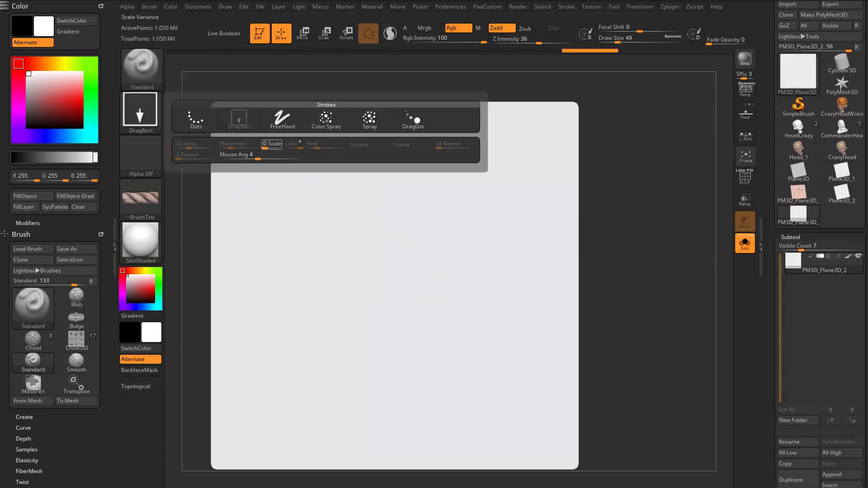
{"action": "left_click", "coordinate": [364, 120]}
{"action": "mouse_move", "coordinate": [299, 195]}
{"action": "left_mouse_down"}
{"action": "mouse_move", "coordinate": [374, 324]}
{"action": "mouse_move", "coordinate": [564, 277]}
{"action": "left_mouse_up"}
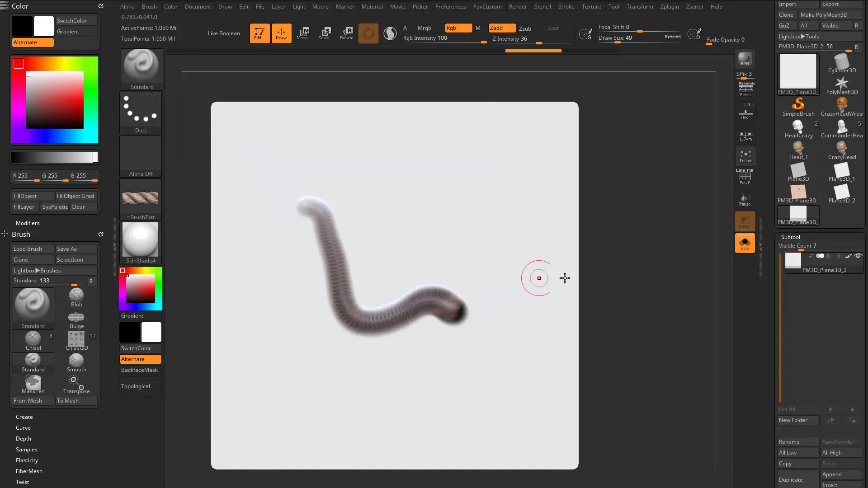
{"action": "key", "text": "ctrl+z"}
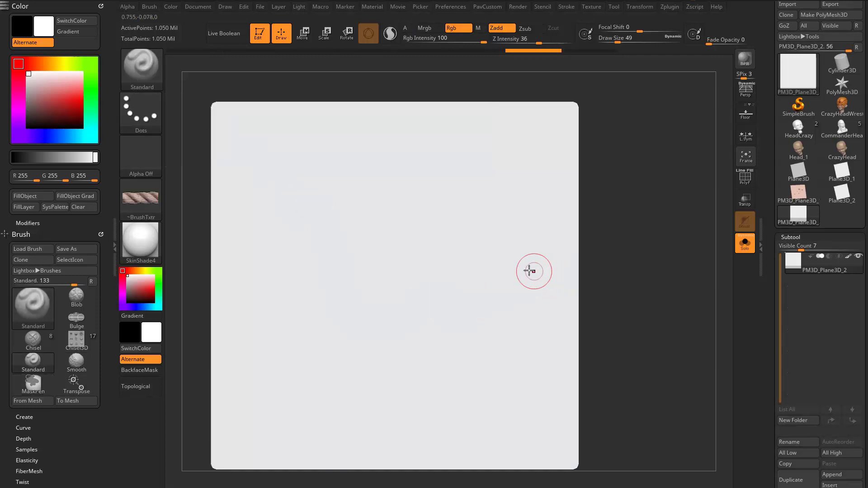
Enable Roll in the stroke modifiers, paint a winding trial stroke with the rope texture and undo it.
{"action": "left_click", "coordinate": [566, 7]}
{"action": "left_click", "coordinate": [588, 155]}
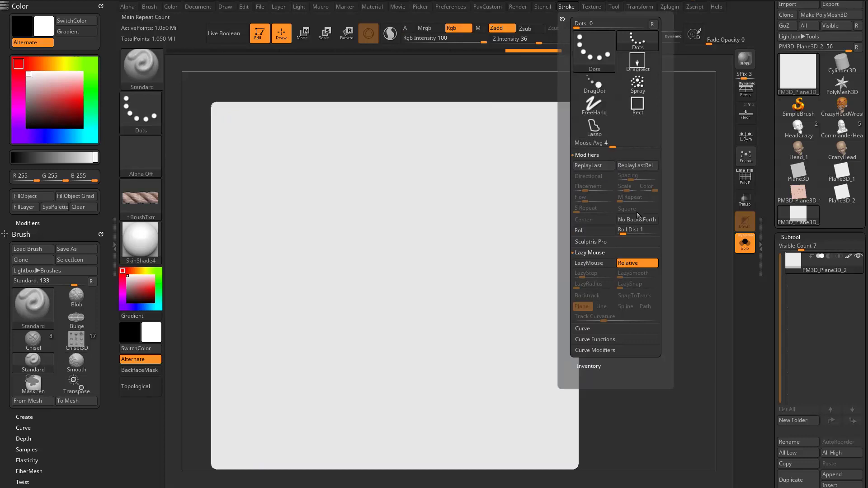
{"action": "left_click", "coordinate": [580, 230]}
{"action": "mouse_move", "coordinate": [294, 260]}
{"action": "left_mouse_down"}
{"action": "mouse_move", "coordinate": [360, 270]}
{"action": "mouse_move", "coordinate": [470, 223]}
{"action": "mouse_move", "coordinate": [470, 215]}
{"action": "left_mouse_up"}
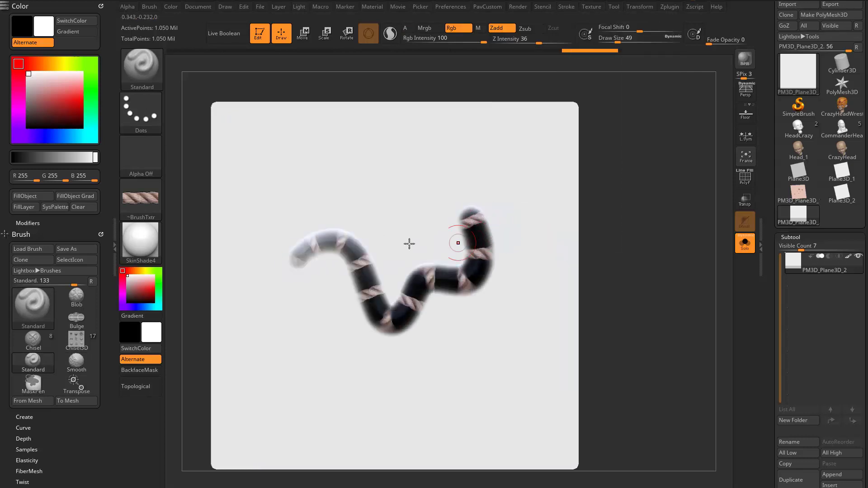
{"action": "key", "text": "ctrl+z"}
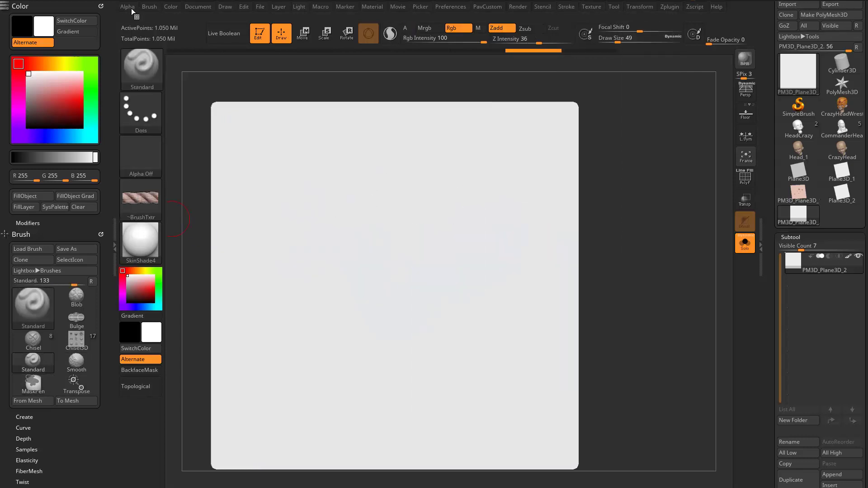
Rotate the rope texture so it runs vertically, paint two winding trial strokes on the plane and undo them.
{"action": "left_click", "coordinate": [591, 6]}
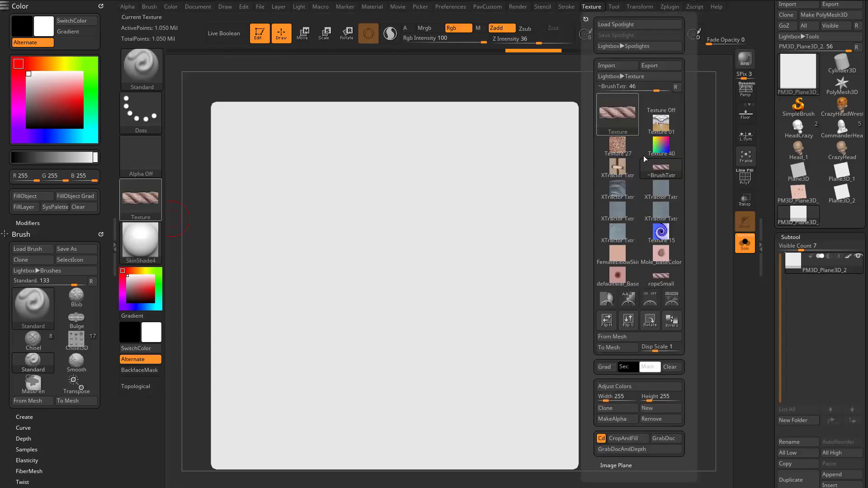
{"action": "left_click", "coordinate": [648, 329]}
{"action": "mouse_move", "coordinate": [312, 168]}
{"action": "left_mouse_down"}
{"action": "mouse_move", "coordinate": [417, 348]}
{"action": "mouse_move", "coordinate": [287, 364]}
{"action": "mouse_move", "coordinate": [312, 421]}
{"action": "left_mouse_up"}
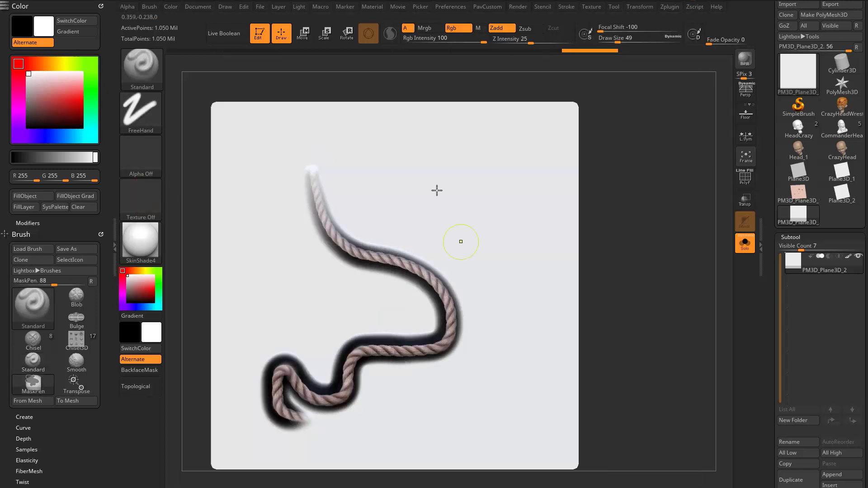
{"action": "key", "text": "ctrl+z"}
{"action": "mouse_move", "coordinate": [432, 174]}
{"action": "left_mouse_down"}
{"action": "mouse_move", "coordinate": [324, 376]}
{"action": "mouse_move", "coordinate": [344, 443]}
{"action": "left_mouse_up"}
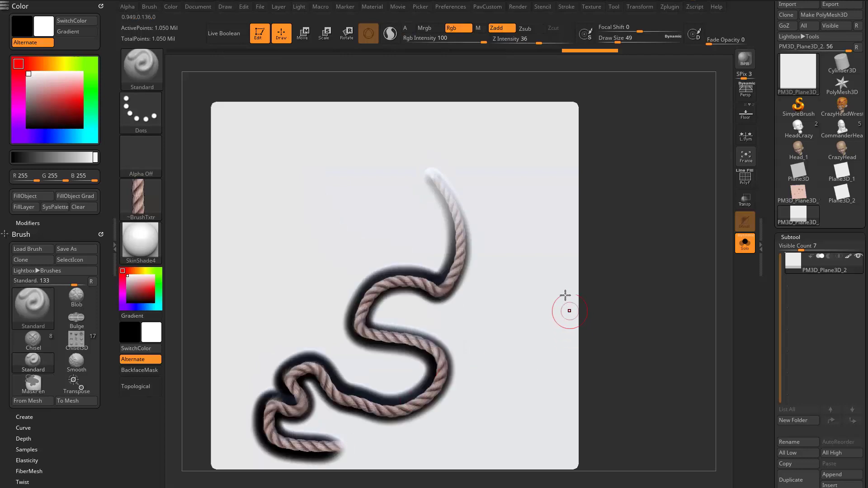
{"action": "key", "text": "ctrl+z"}
Turn off Zadd, paint colour-only trial rope strokes on the plane and undo them.
{"action": "mouse_move", "coordinate": [425, 186]}
{"action": "left_mouse_down"}
{"action": "mouse_move", "coordinate": [304, 381]}
{"action": "mouse_move", "coordinate": [473, 277]}
{"action": "mouse_move", "coordinate": [468, 240]}
{"action": "left_mouse_up"}
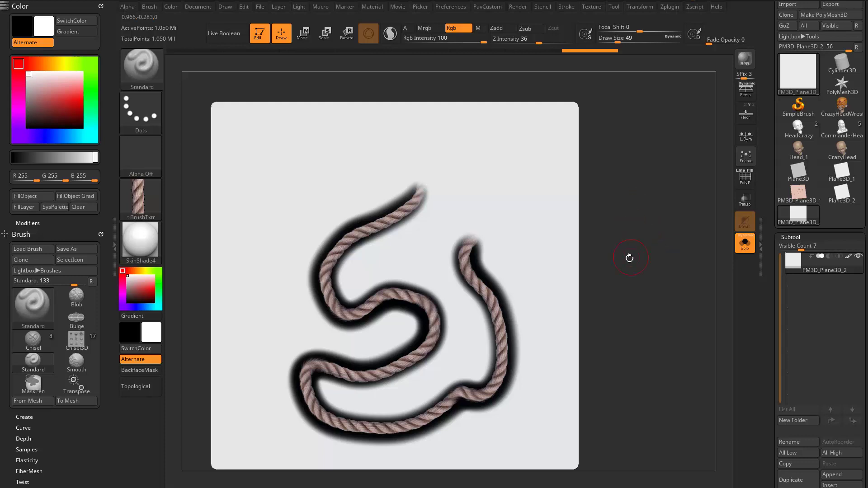
{"action": "key", "text": "ctrl+z"}
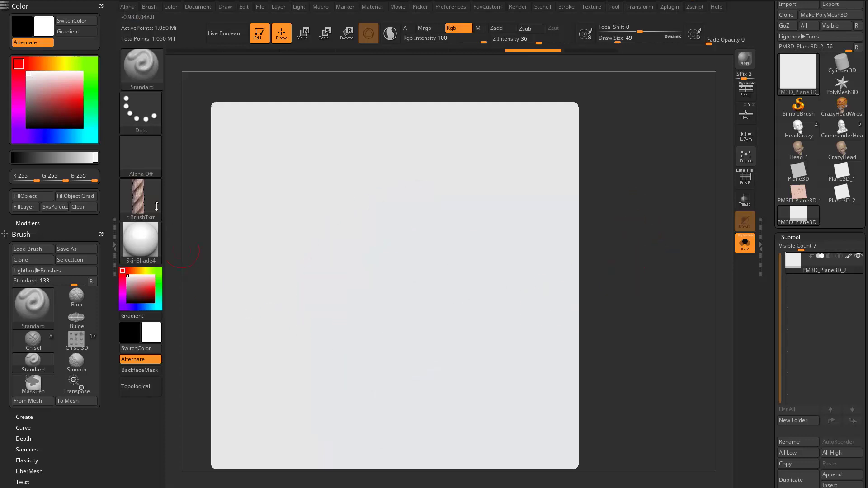
{"action": "mouse_move", "coordinate": [415, 162]}
{"action": "left_mouse_down"}
{"action": "mouse_move", "coordinate": [374, 221]}
{"action": "mouse_move", "coordinate": [355, 424]}
{"action": "mouse_move", "coordinate": [570, 287]}
{"action": "left_mouse_up"}
{"action": "key", "text": "ctrl+z"}
Make an alpha from the rope texture, use it on the brush for a trial stroke and undo that stroke.
{"action": "left_click", "coordinate": [142, 196]}
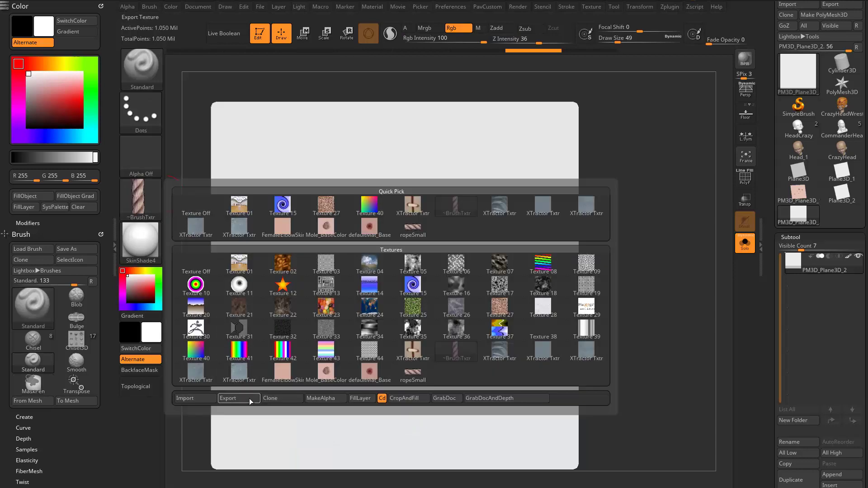
{"action": "left_click", "coordinate": [326, 401]}
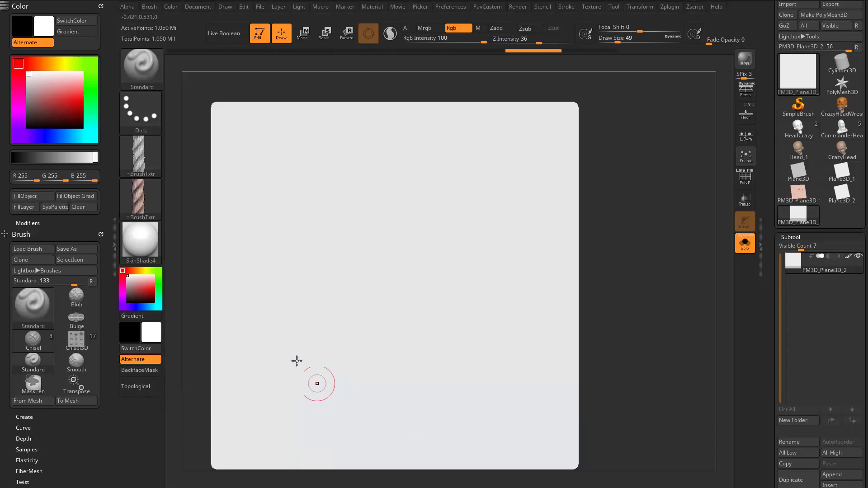
{"action": "mouse_move", "coordinate": [366, 188]}
{"action": "left_mouse_down"}
{"action": "mouse_move", "coordinate": [393, 310]}
{"action": "mouse_move", "coordinate": [459, 347]}
{"action": "left_mouse_up"}
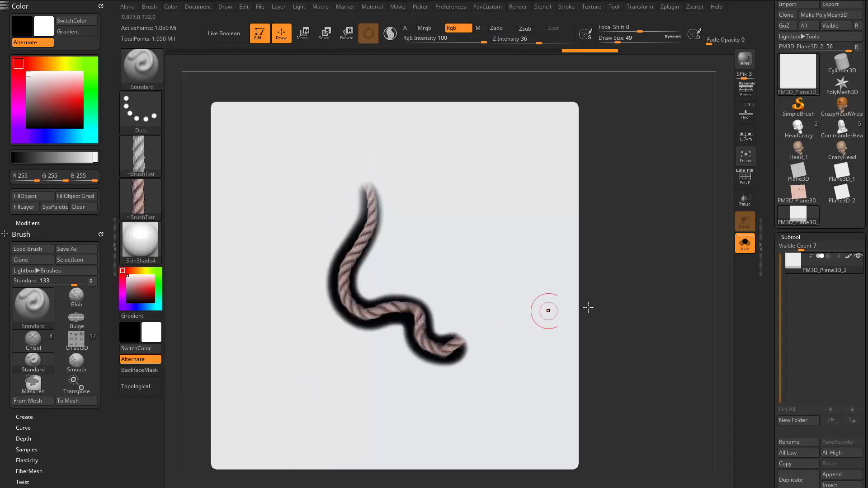
{"action": "mouse_move", "coordinate": [670, 316]}
{"action": "left_mouse_down", "text": "alt"}
{"action": "mouse_move", "coordinate": [615, 295]}
{"action": "mouse_move", "coordinate": [674, 296]}
{"action": "left_mouse_up", "text": "alt"}
{"action": "left_click_drag", "start_coordinate": [725, 258], "coordinate": [660, 240], "text": "alt"}
{"action": "left_click_drag", "start_coordinate": [584, 248], "coordinate": [624, 274], "text": "alt"}
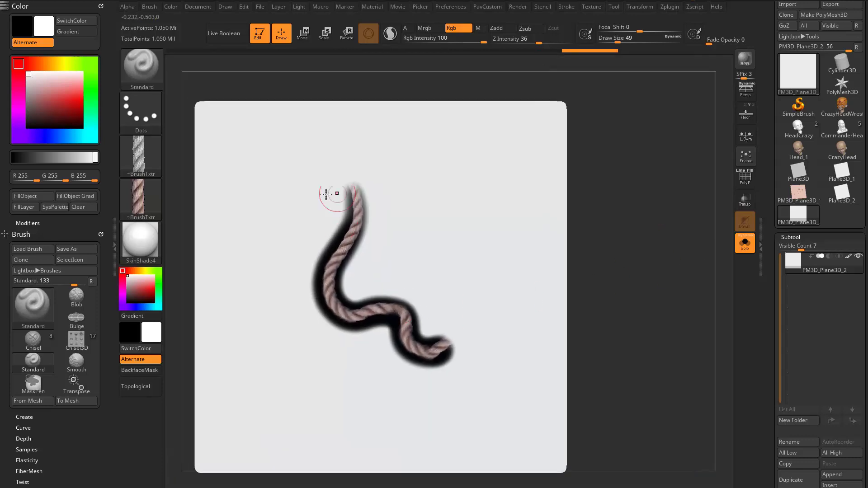
{"action": "key", "text": "ctrl+z"}
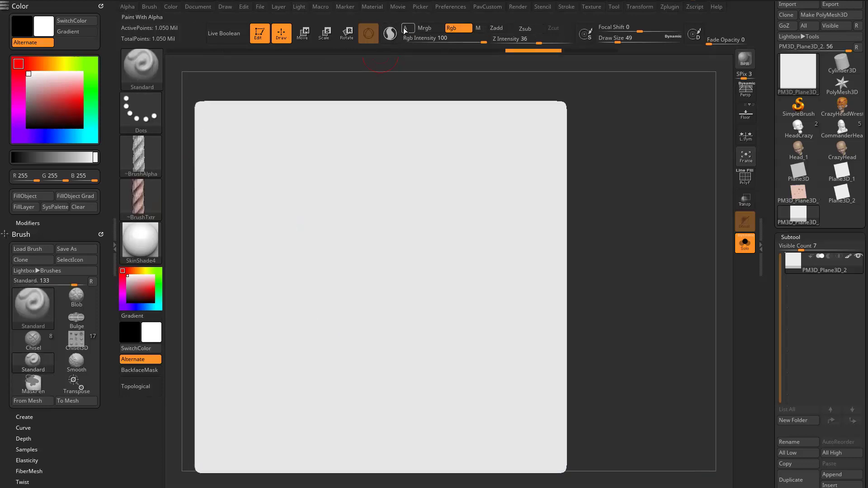
Enable Paint With Alpha and paint overlapping rope strokes on the plane with the rope alpha and texture.
{"action": "mouse_move", "coordinate": [302, 178]}
{"action": "left_mouse_down"}
{"action": "mouse_move", "coordinate": [316, 292]}
{"action": "mouse_move", "coordinate": [398, 348]}
{"action": "mouse_move", "coordinate": [450, 362]}
{"action": "left_mouse_up"}
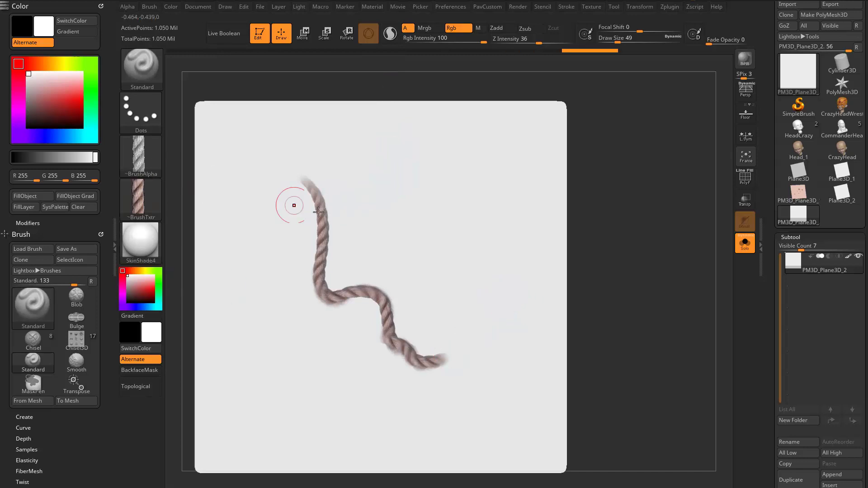
{"action": "mouse_move", "coordinate": [362, 177]}
{"action": "left_mouse_down"}
{"action": "mouse_move", "coordinate": [354, 236]}
{"action": "mouse_move", "coordinate": [382, 271]}
{"action": "mouse_move", "coordinate": [488, 285]}
{"action": "left_mouse_up"}
{"action": "mouse_move", "coordinate": [668, 285]}
{"action": "left_mouse_down", "text": "alt"}
{"action": "mouse_move", "coordinate": [657, 250]}
{"action": "mouse_move", "coordinate": [710, 323]}
{"action": "left_mouse_up", "text": "alt"}
{"action": "right_click_drag", "start_coordinate": [734, 295], "coordinate": [701, 262], "text": "ctrl"}
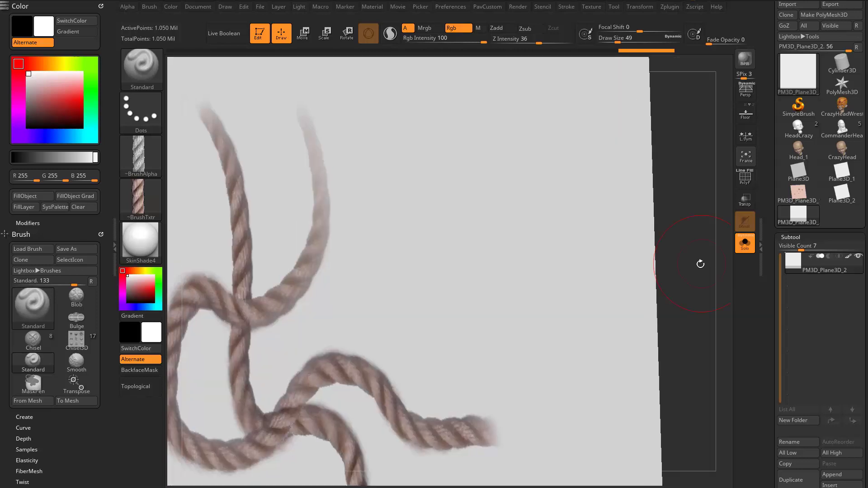
Set the rope alpha's Intensity modifier to 1 and paint a curved rope stroke beside the earlier ones.
{"action": "mouse_move", "coordinate": [135, 194]}
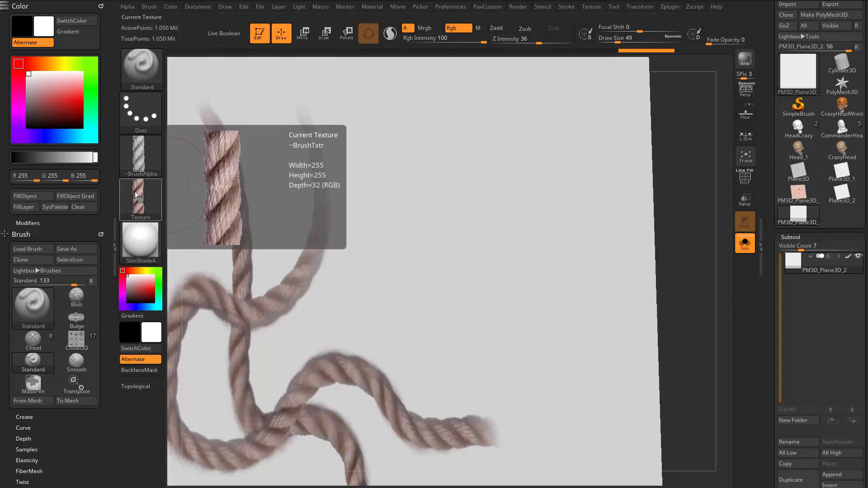
{"action": "mouse_move", "coordinate": [138, 163]}
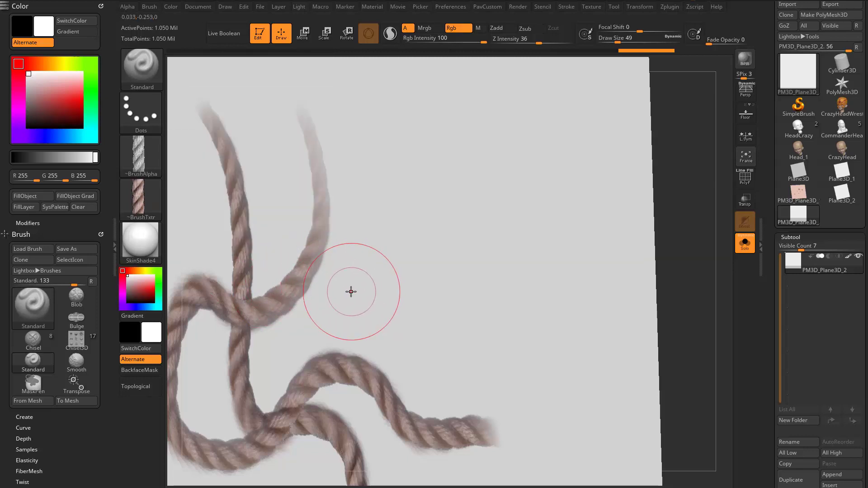
{"action": "left_click", "coordinate": [127, 6]}
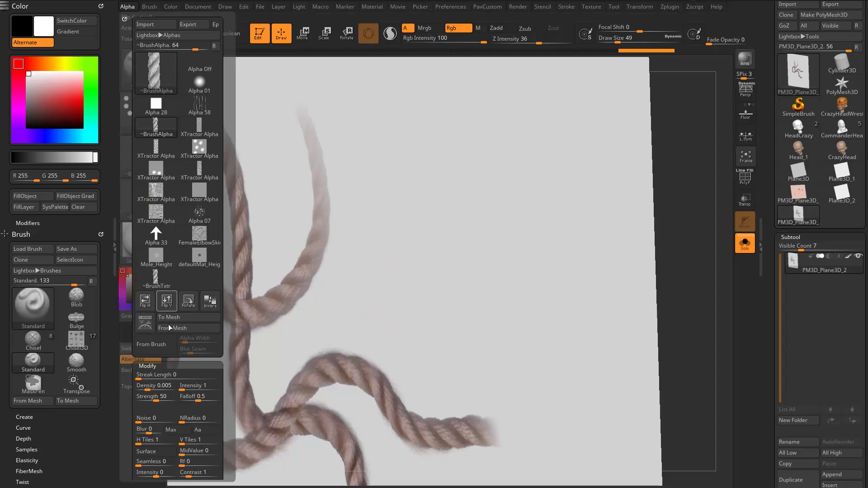
{"action": "mouse_move", "coordinate": [153, 410]}
{"action": "left_mouse_down"}
{"action": "mouse_move", "coordinate": [151, 352]}
{"action": "mouse_move", "coordinate": [159, 414]}
{"action": "mouse_move", "coordinate": [170, 417]}
{"action": "left_mouse_up"}
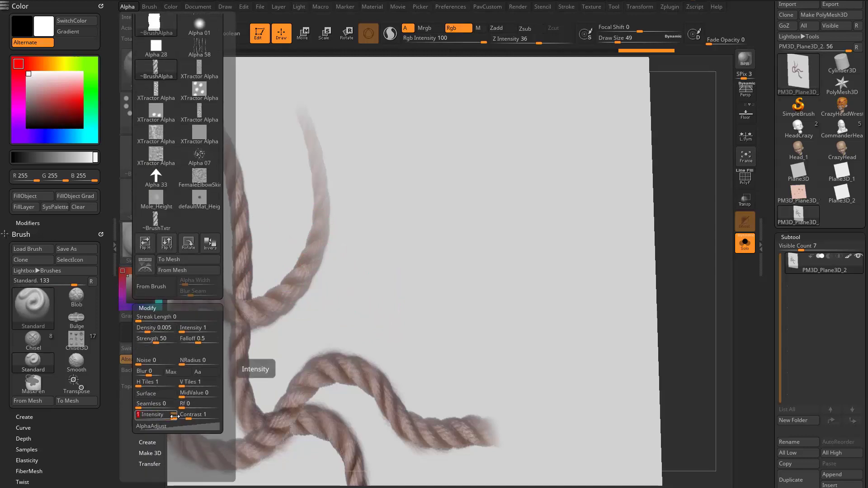
{"action": "mouse_move", "coordinate": [158, 28]}
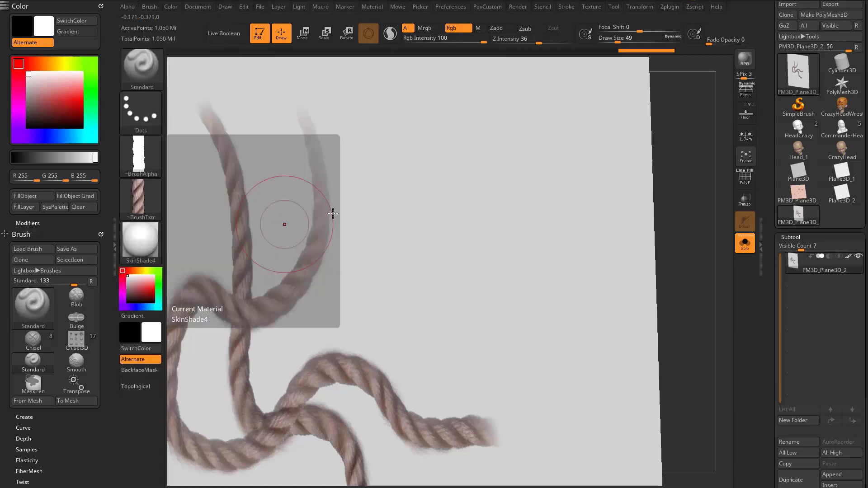
{"action": "mouse_move", "coordinate": [432, 159]}
{"action": "left_mouse_down"}
{"action": "mouse_move", "coordinate": [421, 200]}
{"action": "mouse_move", "coordinate": [248, 382]}
{"action": "mouse_move", "coordinate": [249, 413]}
{"action": "left_mouse_up"}
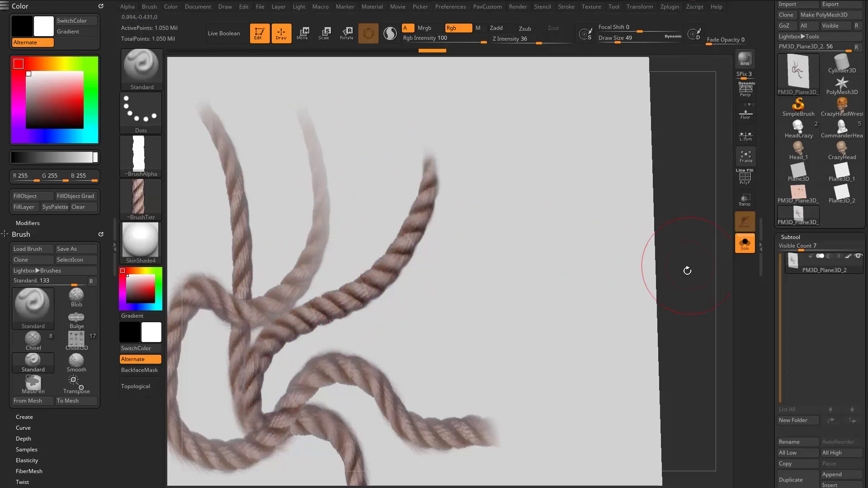
Return the plane to its front view, undo all the rope strokes and set Draw Size to 35.
{"action": "left_click_drag", "start_coordinate": [687, 270], "coordinate": [662, 213], "text": "alt"}
{"action": "mouse_move", "coordinate": [662, 213]}
{"action": "left_mouse_down", "text": "shift"}
{"action": "mouse_move", "coordinate": [657, 238]}
{"action": "mouse_move", "coordinate": [609, 225]}
{"action": "left_mouse_up", "text": "shift"}
{"action": "key", "text": "ctrl+z"}
{"action": "key", "text": "ctrl+z"}
{"action": "key", "text": "ctrl+z"}
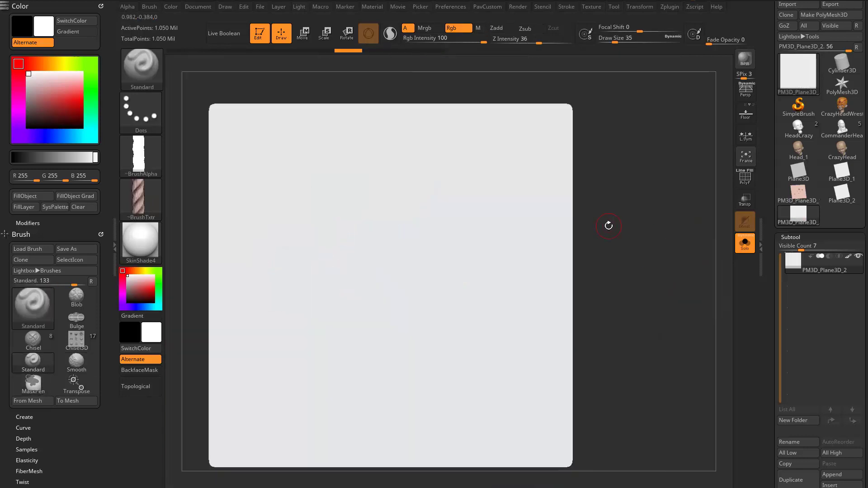
Undo a trial stroke and handwrite a large flourished Z above the word "Brush" in rope on the plane.
{"action": "mouse_move", "coordinate": [291, 228]}
{"action": "left_mouse_down"}
{"action": "mouse_move", "coordinate": [344, 258]}
{"action": "mouse_move", "coordinate": [344, 213]}
{"action": "mouse_move", "coordinate": [357, 190]}
{"action": "mouse_move", "coordinate": [345, 199]}
{"action": "mouse_move", "coordinate": [446, 176]}
{"action": "mouse_move", "coordinate": [246, 341]}
{"action": "mouse_move", "coordinate": [471, 339]}
{"action": "mouse_move", "coordinate": [522, 310]}
{"action": "left_mouse_up"}
{"action": "key", "text": "ctrl+z"}
{"action": "key", "text": "ctrl+z"}
{"action": "mouse_move", "coordinate": [291, 388]}
{"action": "left_mouse_down"}
{"action": "mouse_move", "coordinate": [340, 393]}
{"action": "mouse_move", "coordinate": [407, 424]}
{"action": "left_mouse_up"}
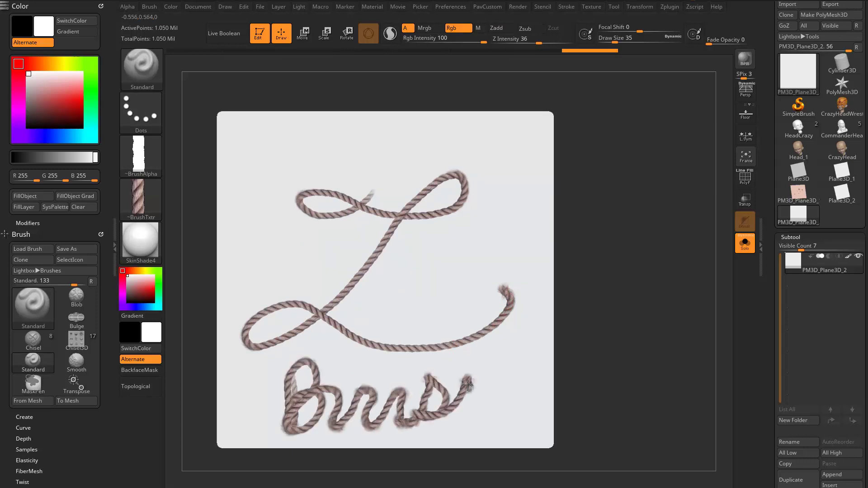
{"action": "left_click_drag", "start_coordinate": [494, 415], "coordinate": [510, 370]}
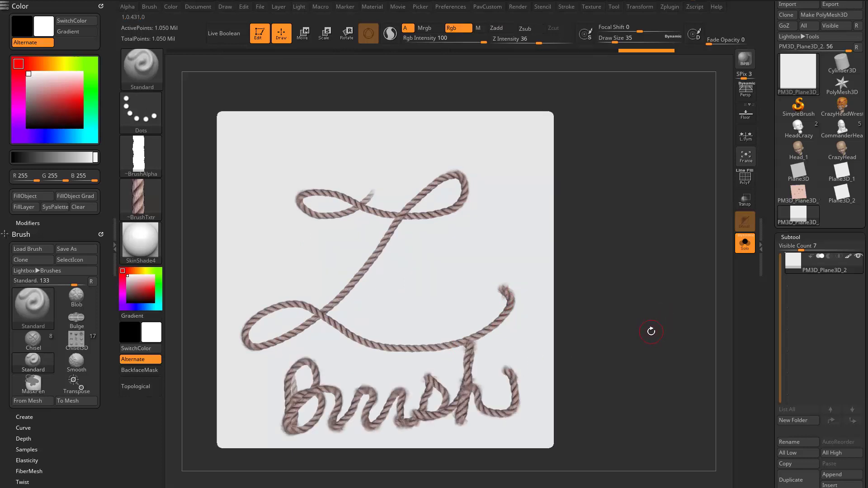
Paint looping rope strokes over the large letter and a tight coiling stroke along the plane's right side.
{"action": "mouse_move", "coordinate": [464, 300]}
{"action": "left_mouse_down"}
{"action": "mouse_move", "coordinate": [402, 310]}
{"action": "mouse_move", "coordinate": [323, 267]}
{"action": "mouse_move", "coordinate": [441, 260]}
{"action": "left_mouse_up"}
{"action": "mouse_move", "coordinate": [490, 176]}
{"action": "left_mouse_down"}
{"action": "mouse_move", "coordinate": [341, 242]}
{"action": "mouse_move", "coordinate": [287, 227]}
{"action": "mouse_move", "coordinate": [288, 349]}
{"action": "mouse_move", "coordinate": [401, 344]}
{"action": "mouse_move", "coordinate": [500, 275]}
{"action": "mouse_move", "coordinate": [487, 189]}
{"action": "left_mouse_up"}
{"action": "left_click_drag", "start_coordinate": [655, 242], "coordinate": [641, 267]}
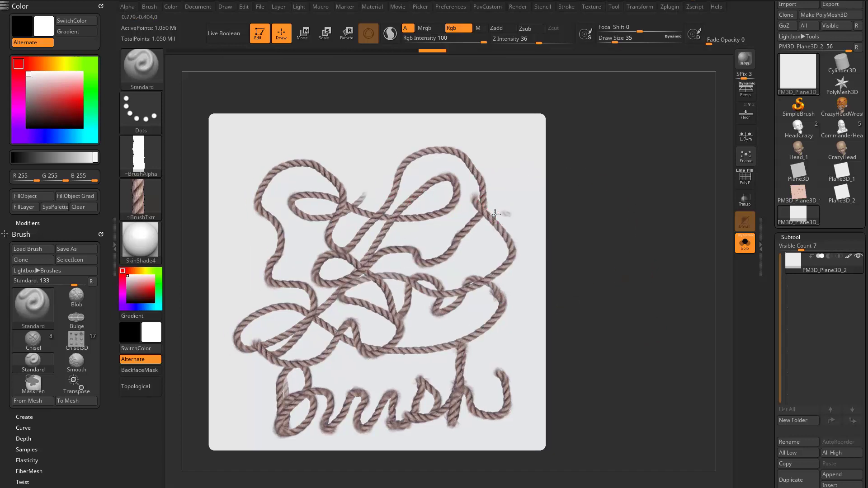
{"action": "left_click_drag", "start_coordinate": [519, 299], "coordinate": [518, 331]}
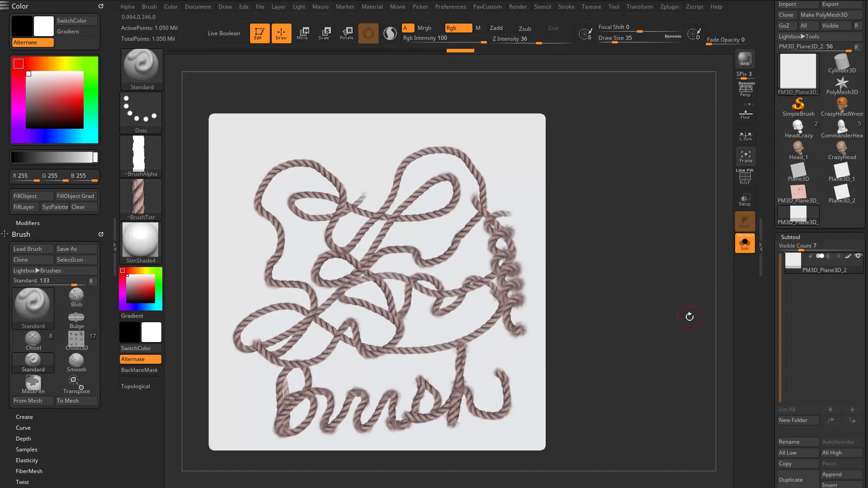